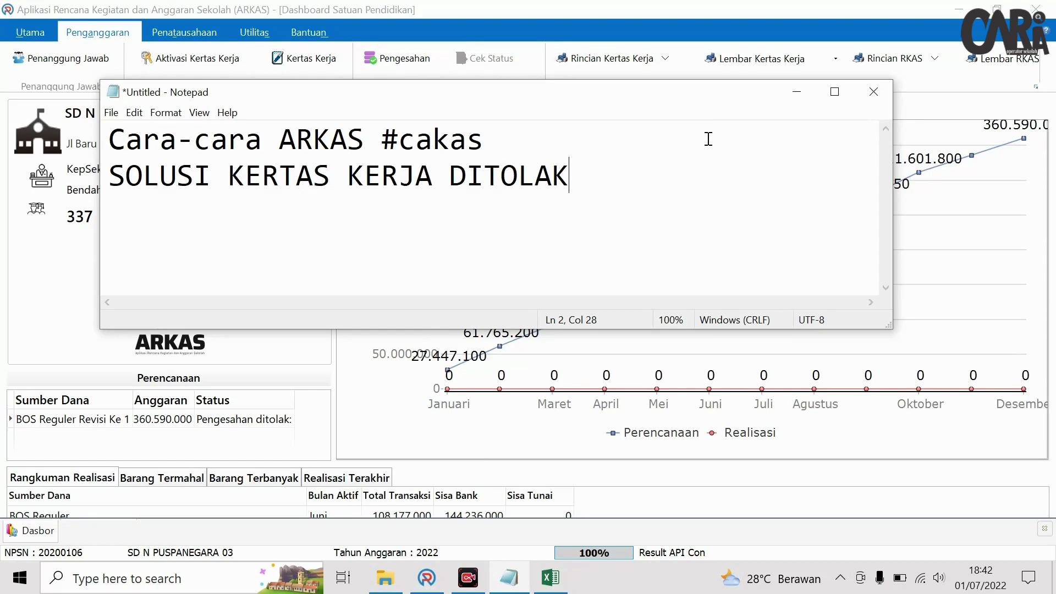
# - Minimize the SOLUSI KERTAS KERJA DITOLAK Notepad note to reveal the ARKAS dashboard
pyautogui.click(795, 91)
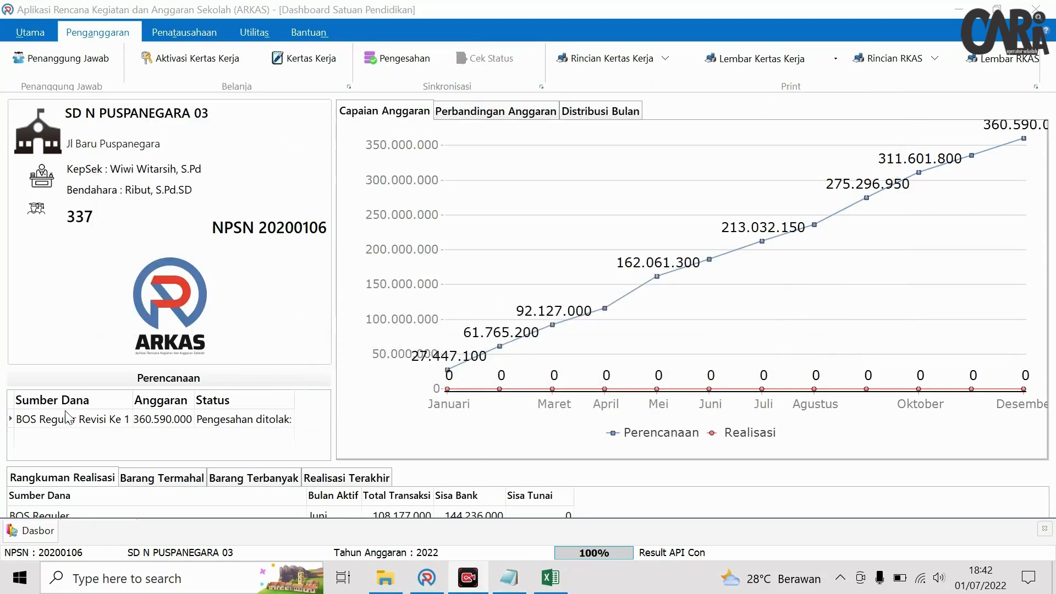
# - Select the BOS Reguler Revisi Ke 1 budget row and open the Kertas Kerja page
pyautogui.click(47, 419)
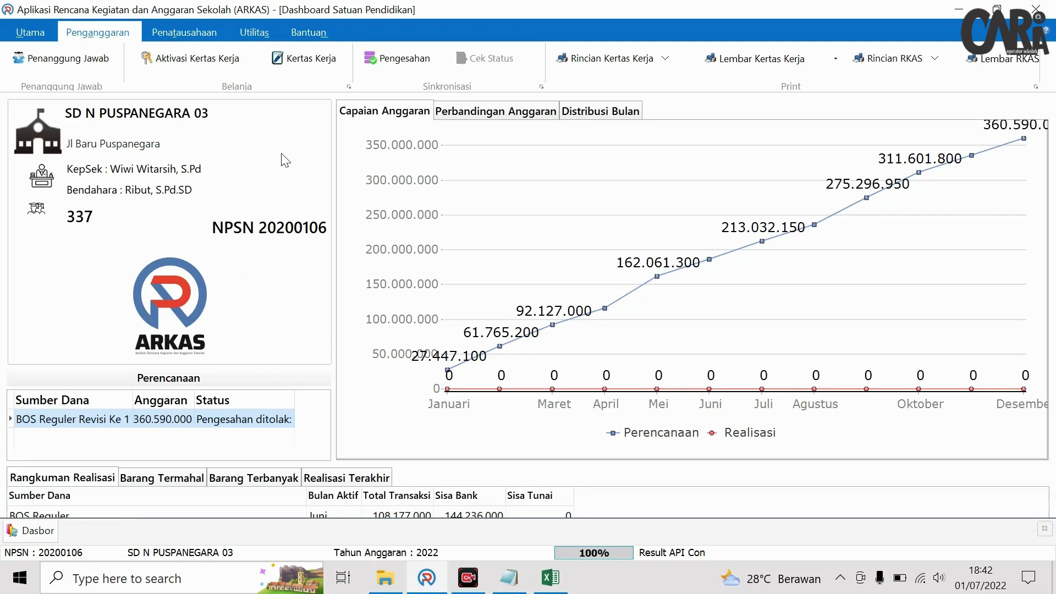
pyautogui.click(311, 58)
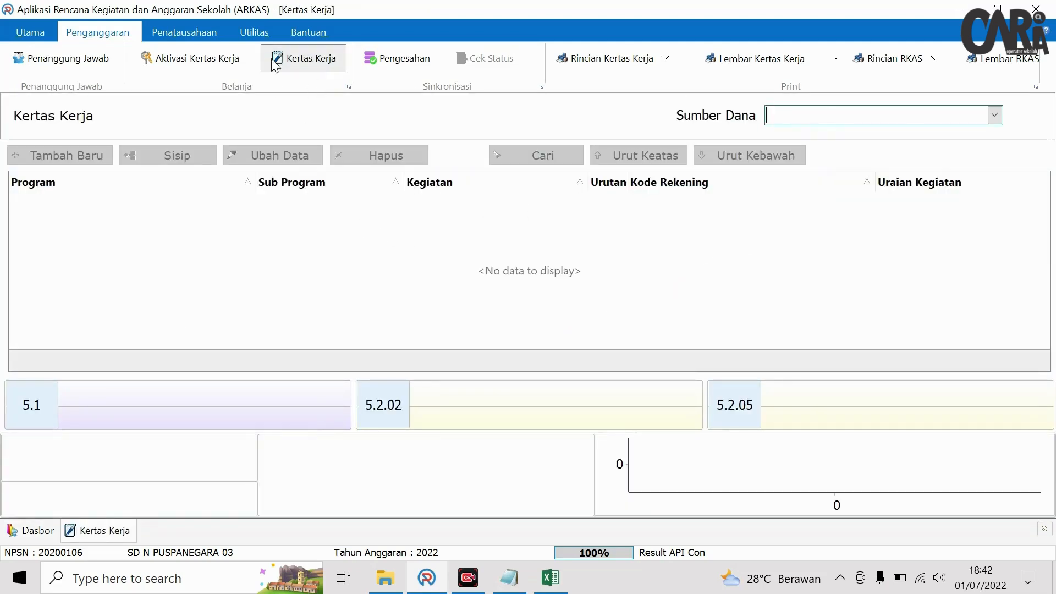
# - Load BOS Reguler Revisi Ke 1 as the Sumber Dana and display its rejection reasons
pyautogui.click(821, 117)
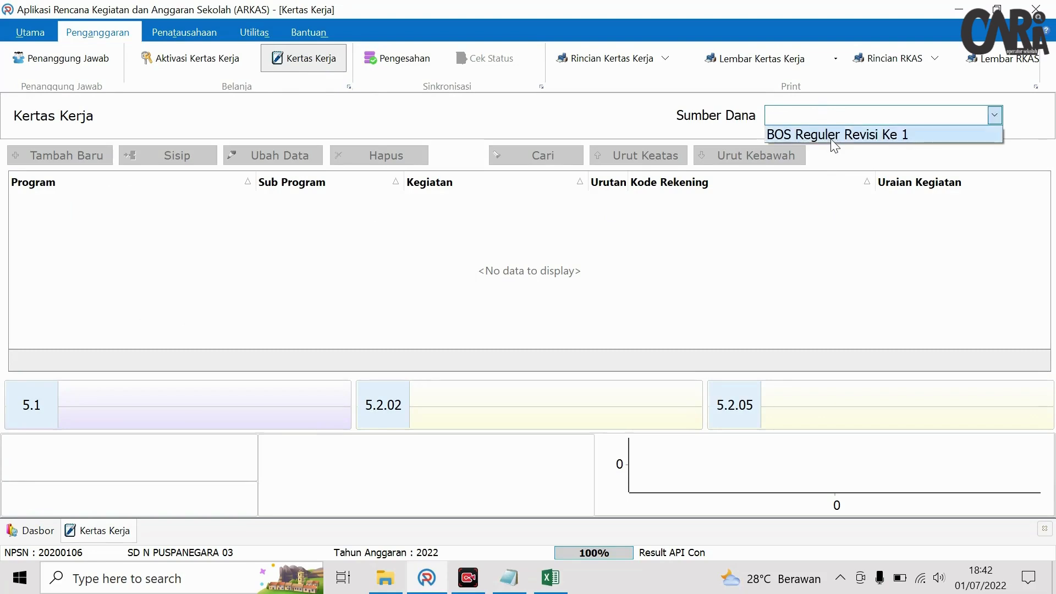
pyautogui.click(833, 137)
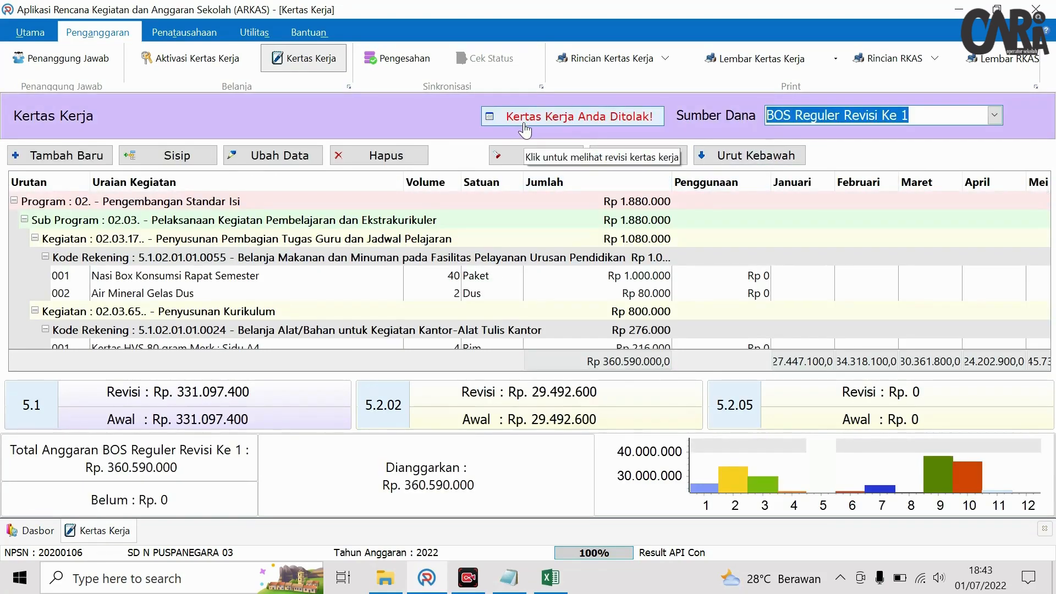
pyautogui.click(524, 122)
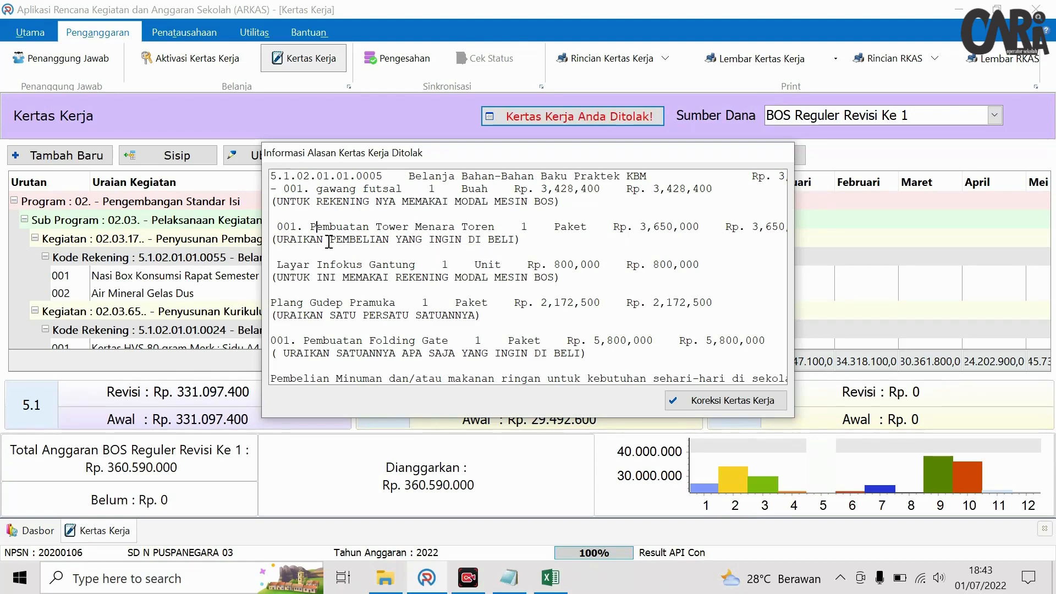
# - Select all of the rejection reason text for copying
pyautogui.scroll(-5, 501, 236)
pyautogui.scroll(5, 484, 247)
pyautogui.moveTo(272, 175); pyautogui.dragTo(643, 392)
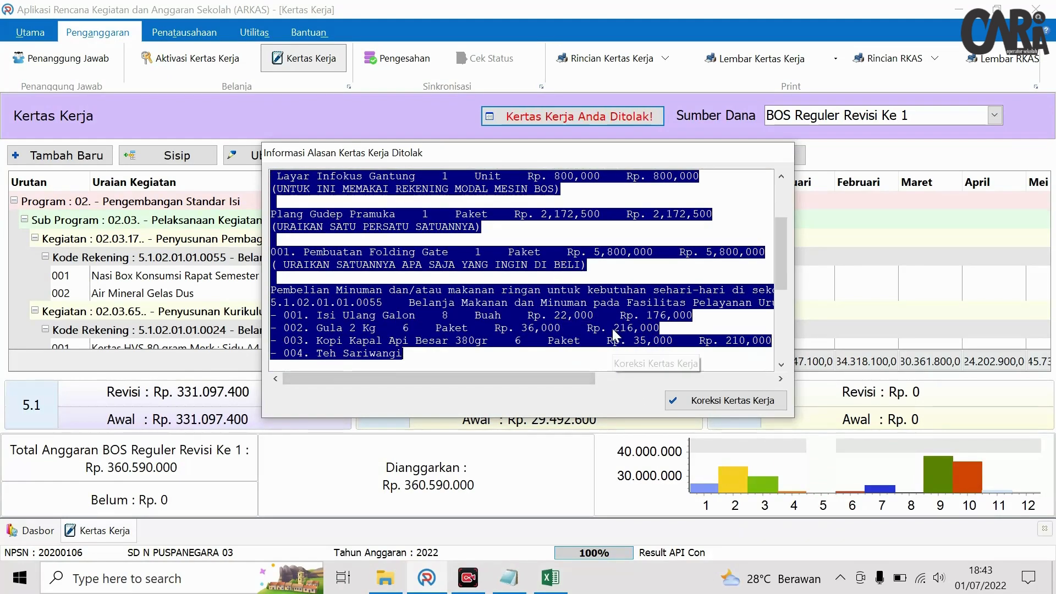
pyautogui.scroll(2, 697, 298)
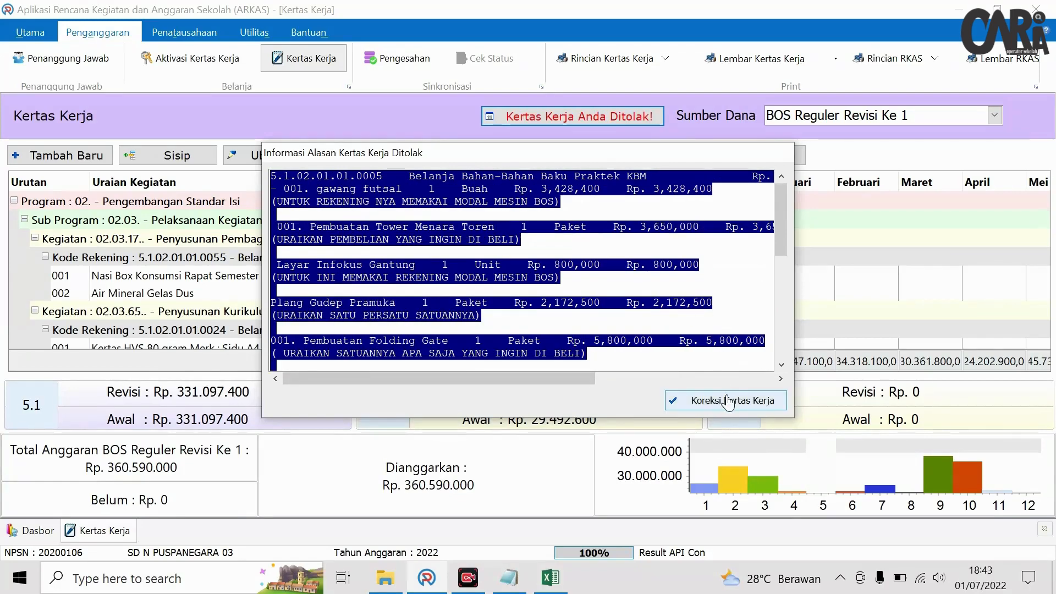
# - Start Koreksi Kertas Kerja, cancel the save-file dialog, and open Windows search
pyautogui.click(730, 400)
pyautogui.click(714, 434)
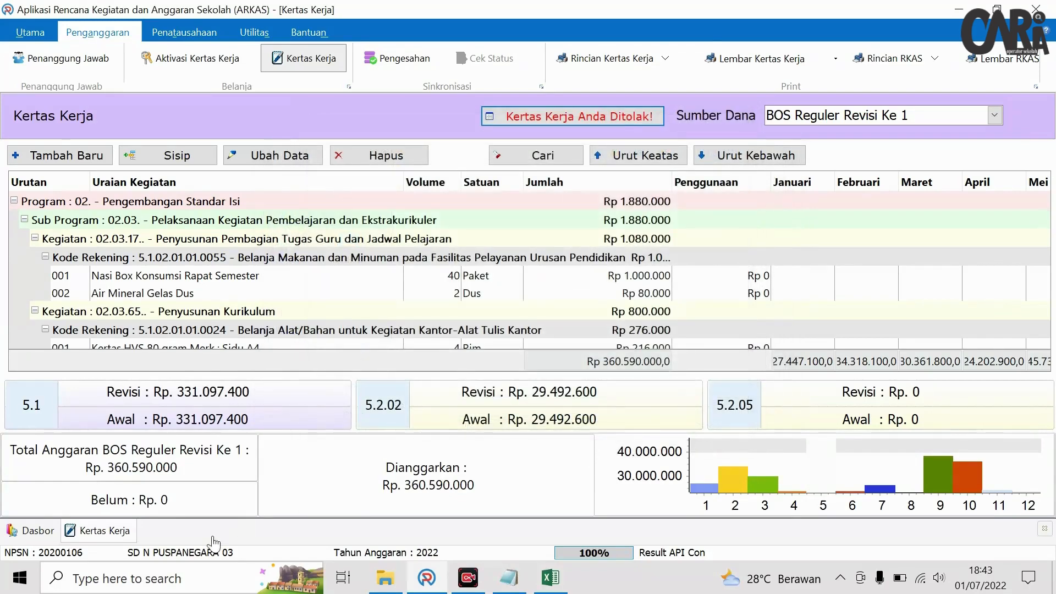
pyautogui.click(165, 579)
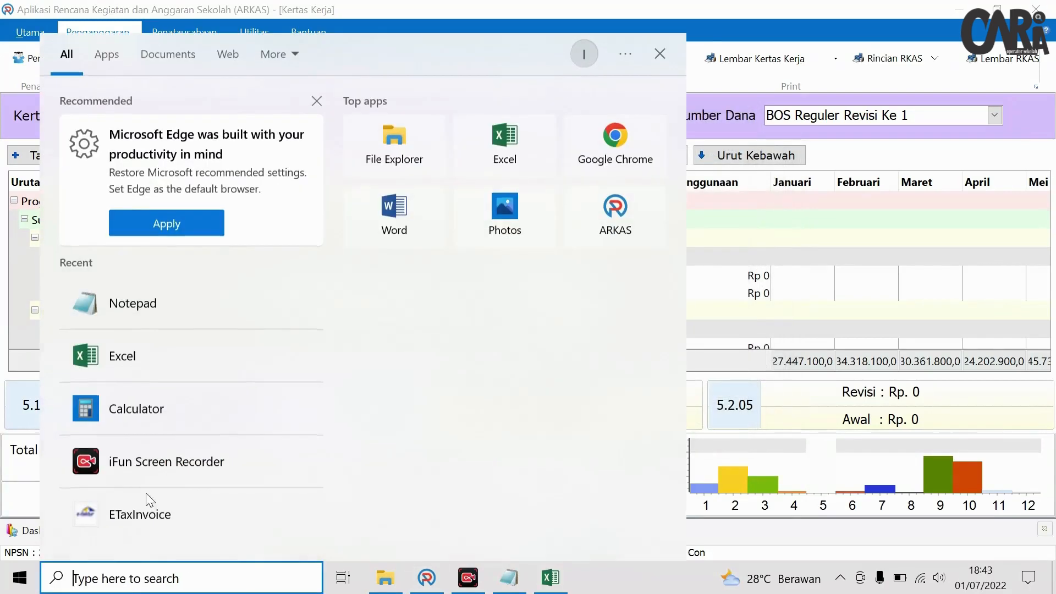
# - Paste the copied rejection reasons into a new blank Word document
pyautogui.click(421, 224)
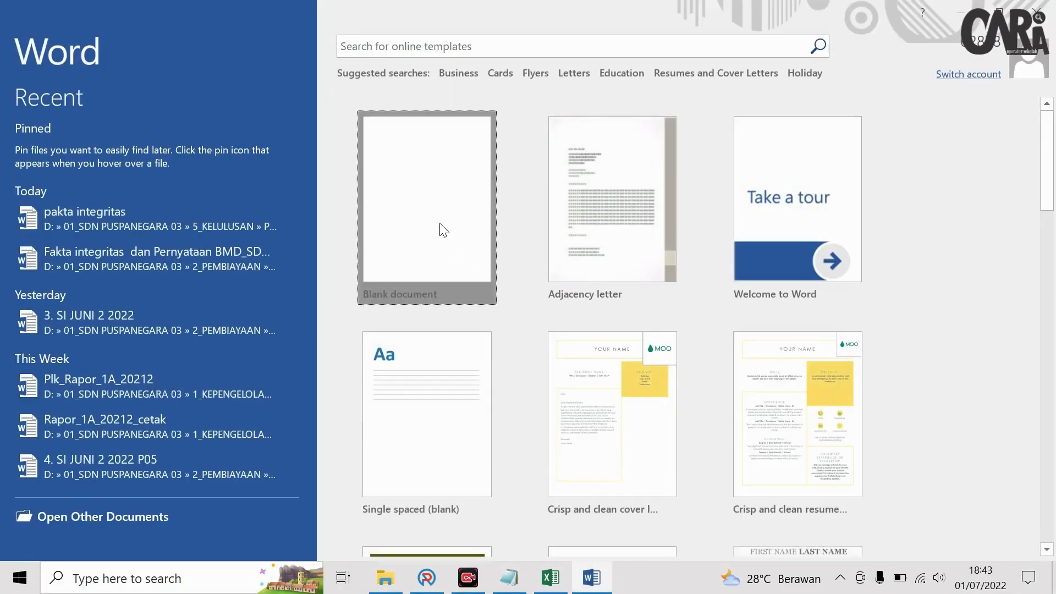
pyautogui.click(441, 228)
pyautogui.hotkey('ctrl', 'v')
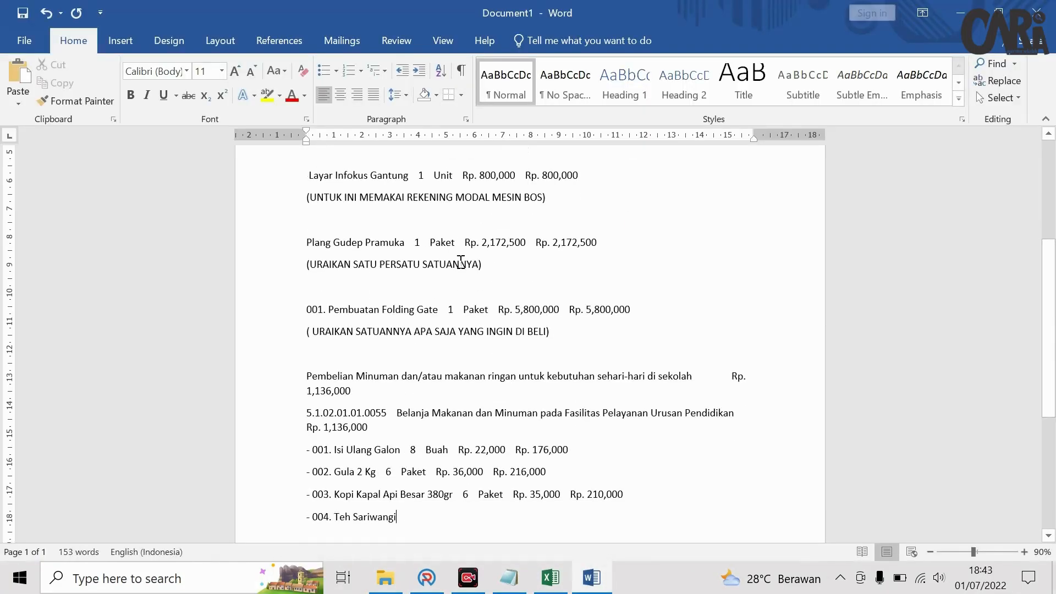
# - Read through the pasted reasons, then bring up the Draft Pengganti Kertas Kerja Ditolak 1 workbook
pyautogui.scroll(6, 474, 293)
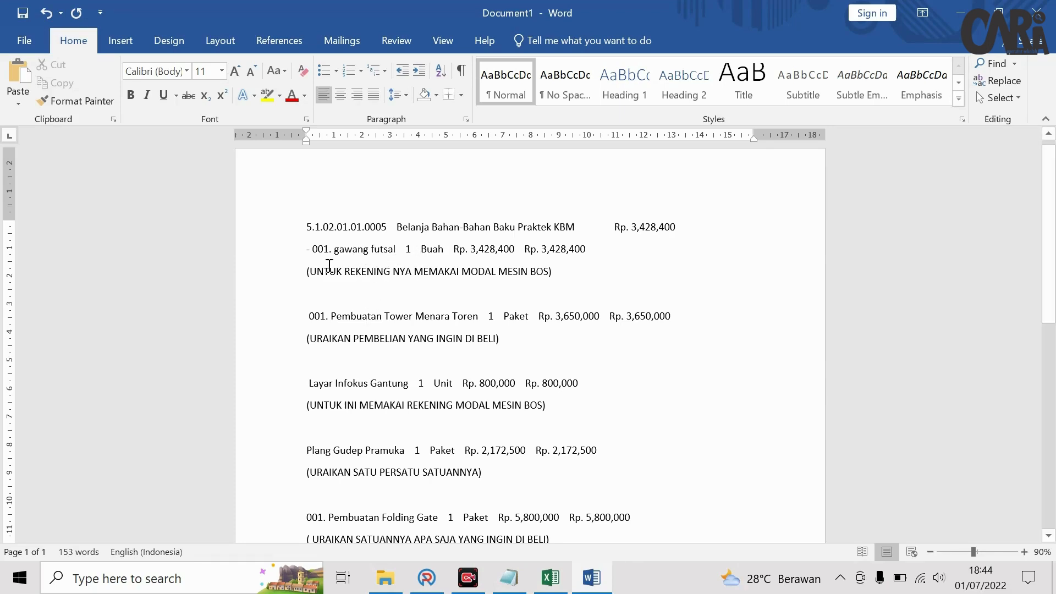
pyautogui.scroll(-5, 373, 290)
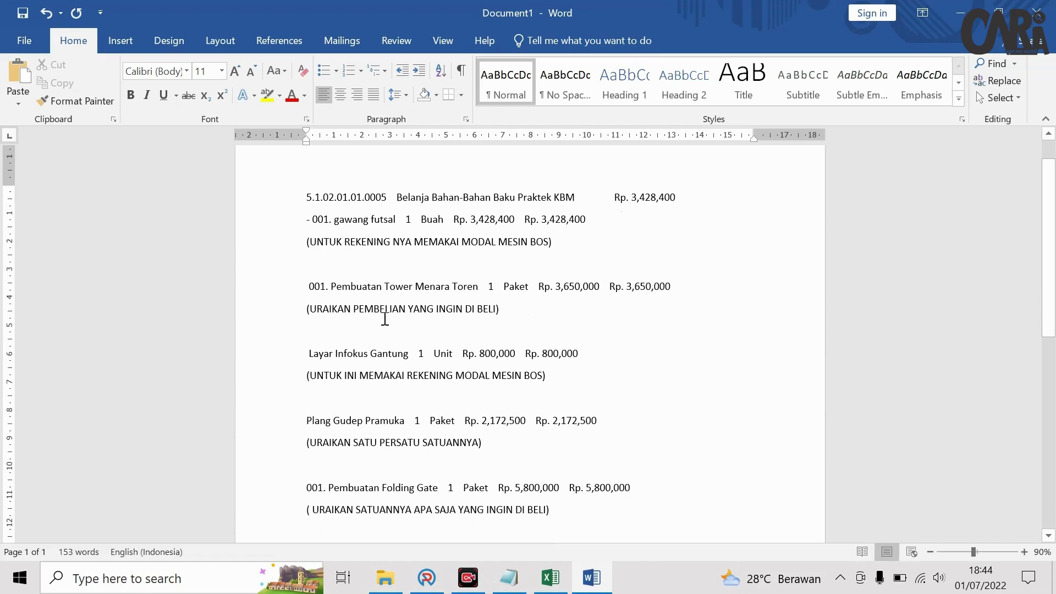
pyautogui.scroll(1, 369, 330)
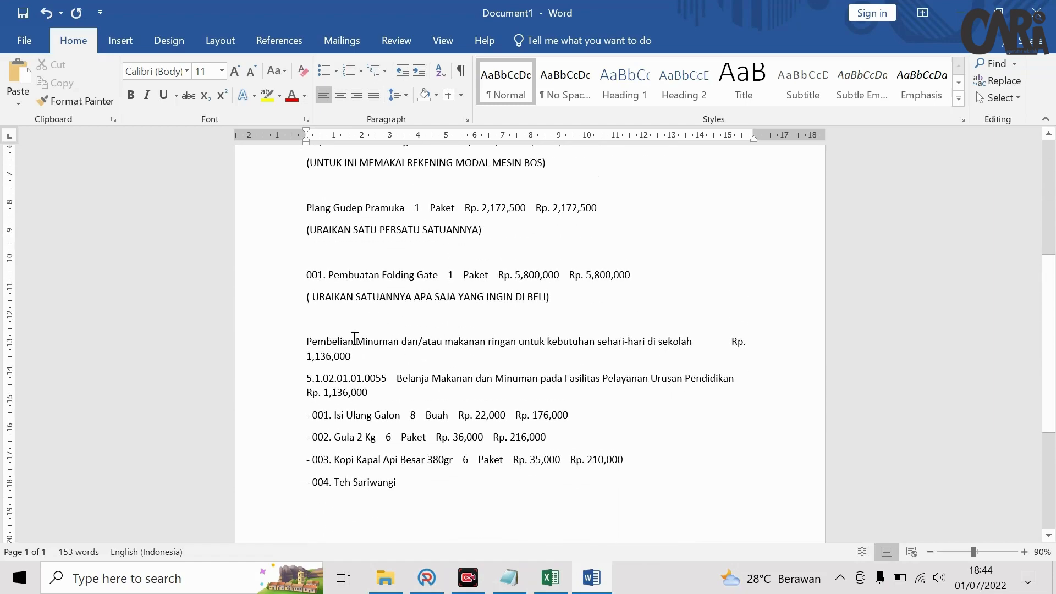
pyautogui.scroll(4, 363, 377)
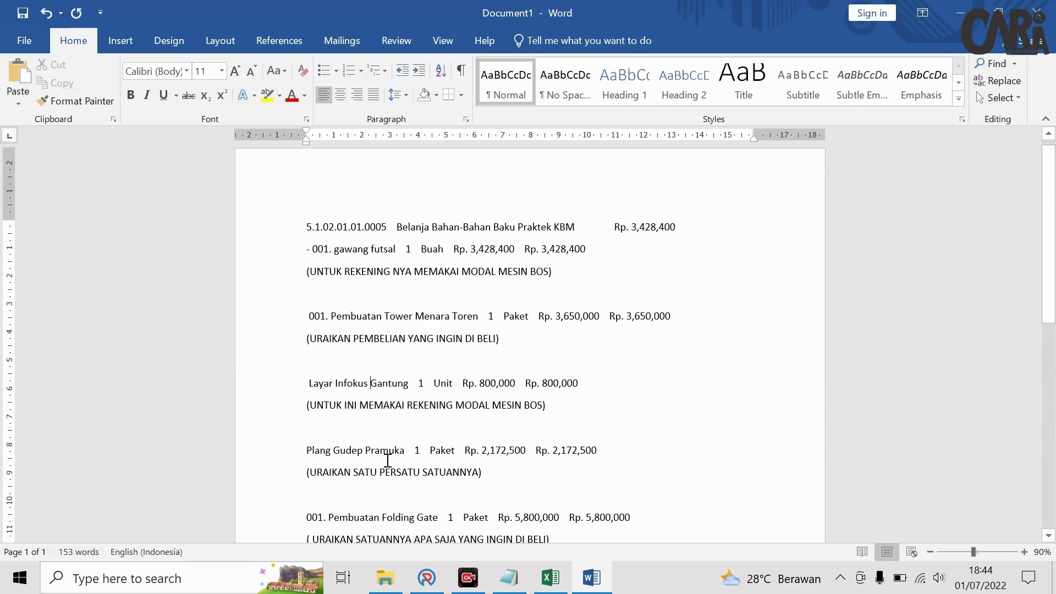
pyautogui.scroll(-1, 396, 457)
pyautogui.scroll(-1, 423, 491)
pyautogui.click(380, 440)
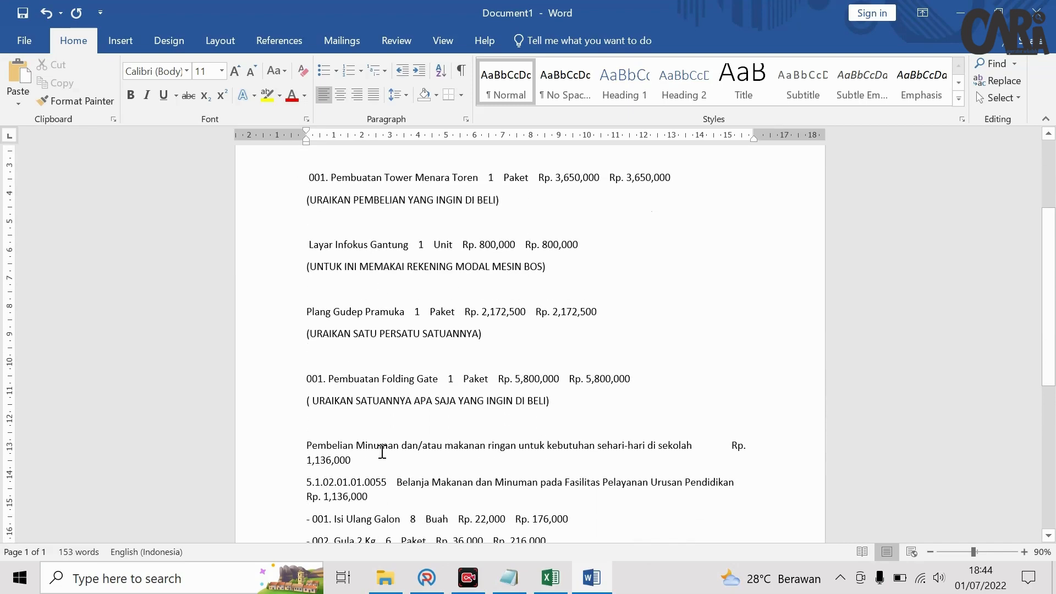
pyautogui.scroll(-1, 413, 469)
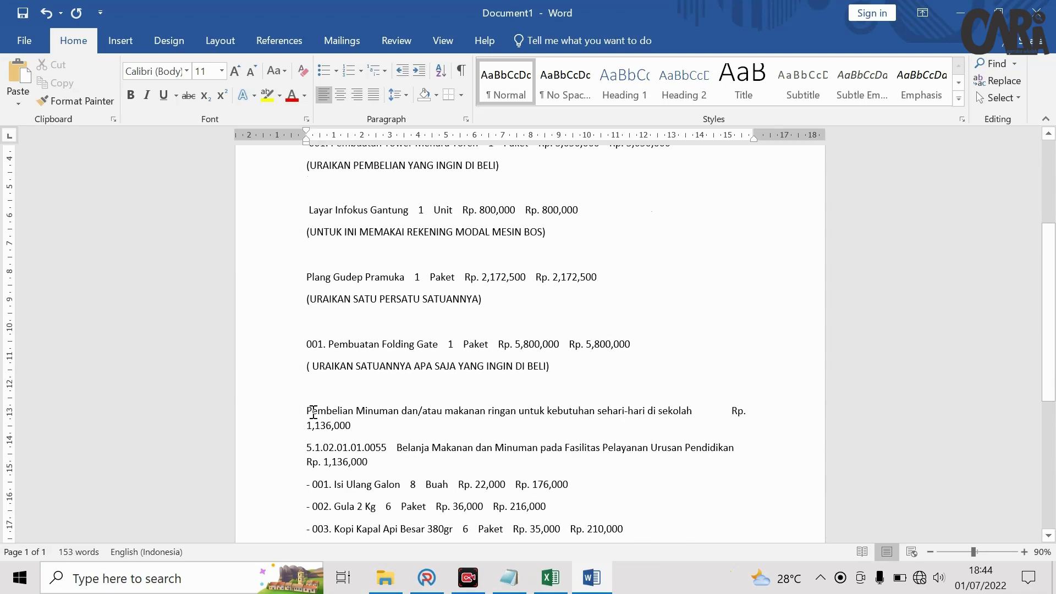
pyautogui.scroll(-1, 423, 434)
pyautogui.scroll(4, 434, 398)
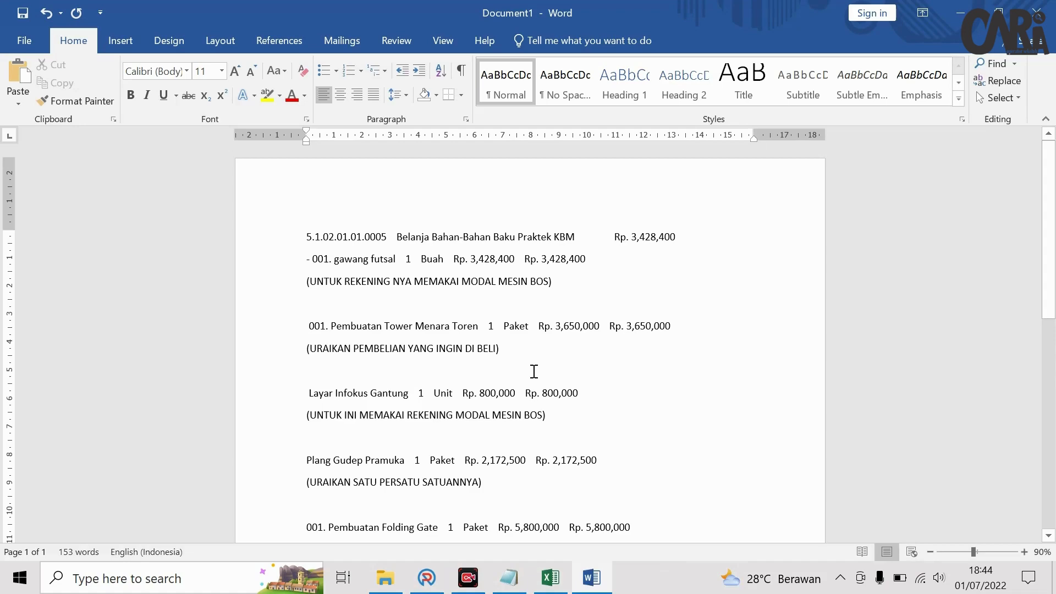
pyautogui.click(550, 577)
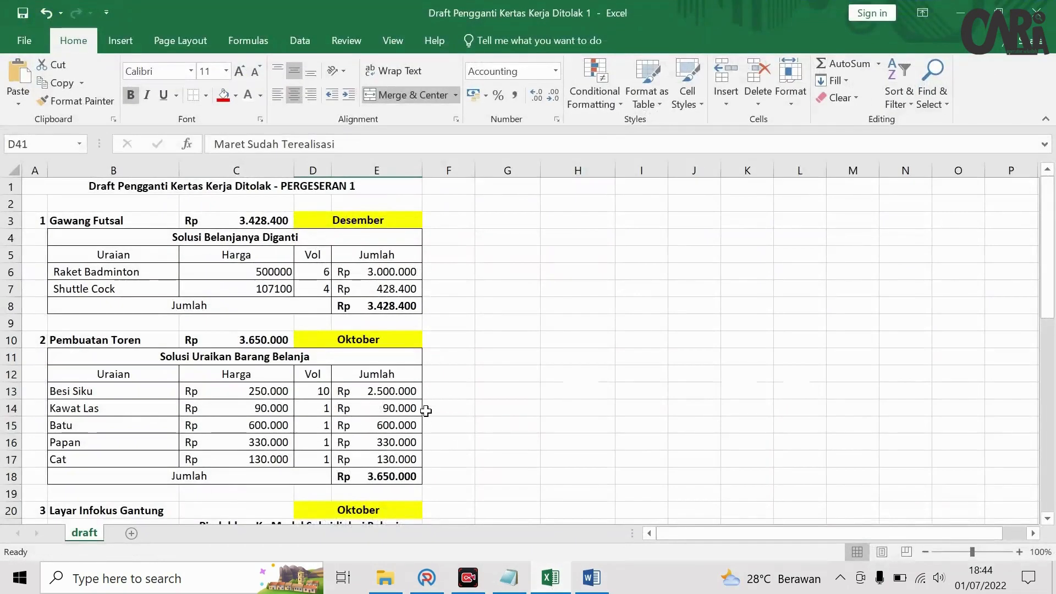
# - Review the Gawang Futsal replacement, Shuttle Cock item and December allocation in the draft
pyautogui.click(77, 222)
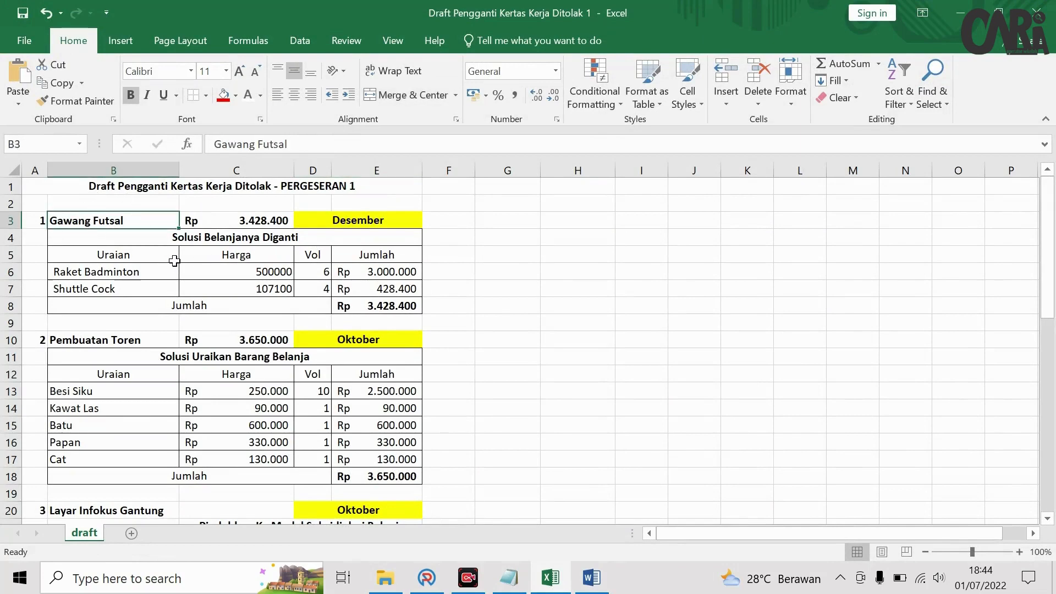
pyautogui.click(199, 241)
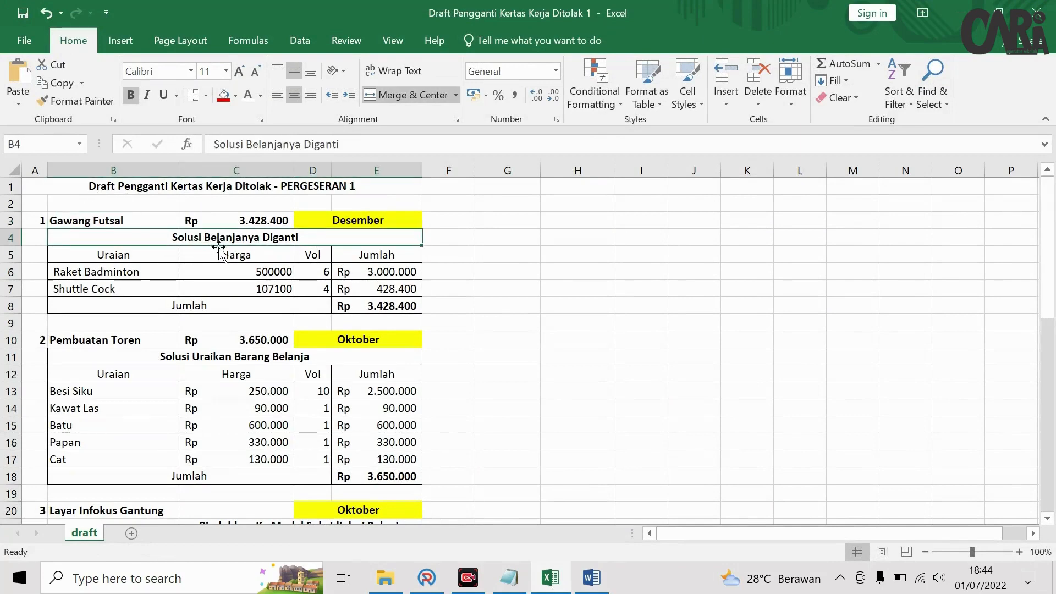
pyautogui.click(110, 222)
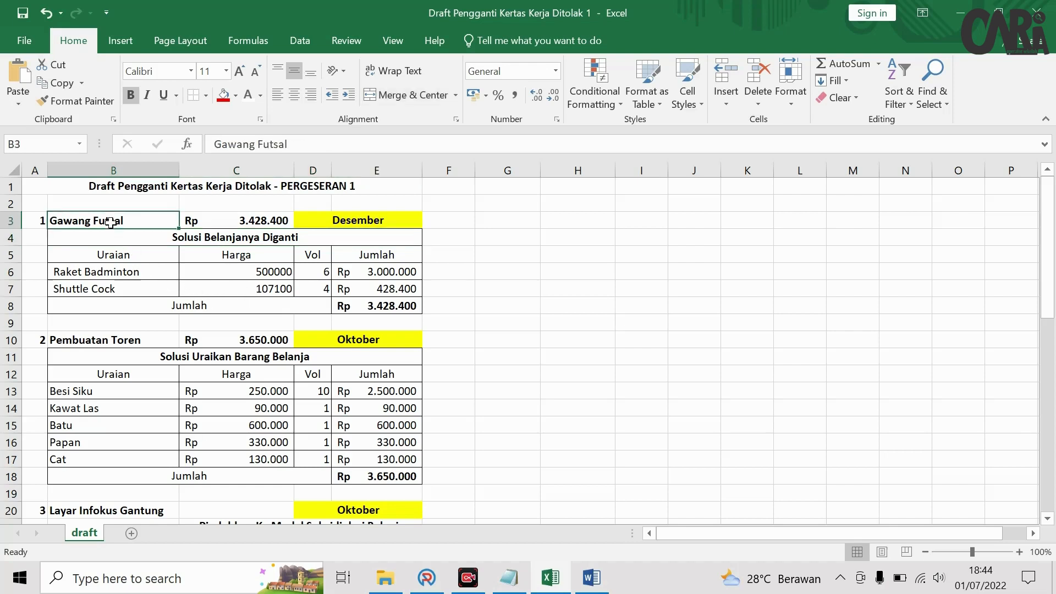
pyautogui.click(134, 289)
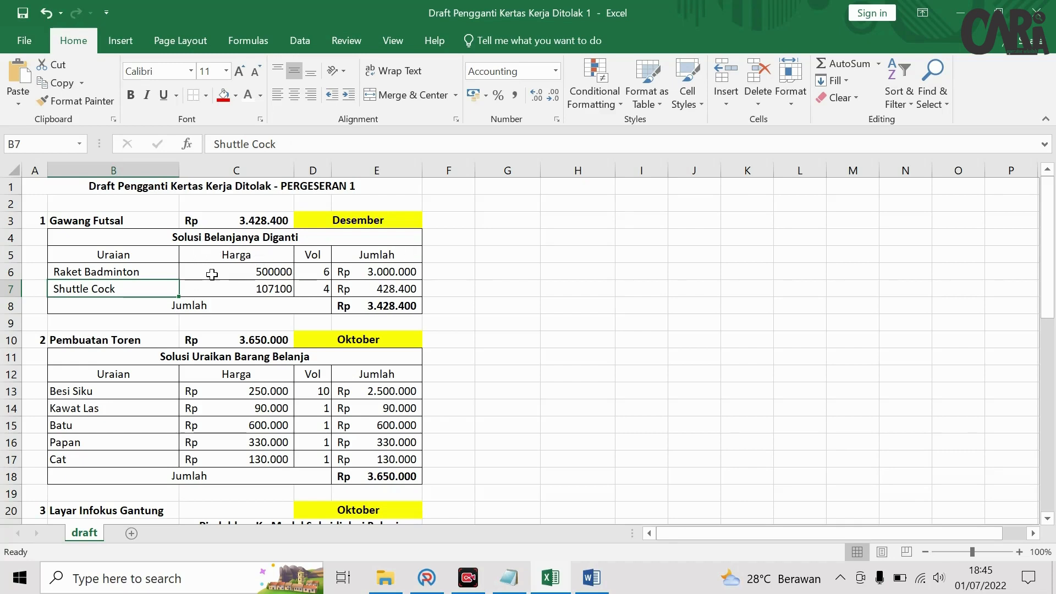
pyautogui.click(337, 217)
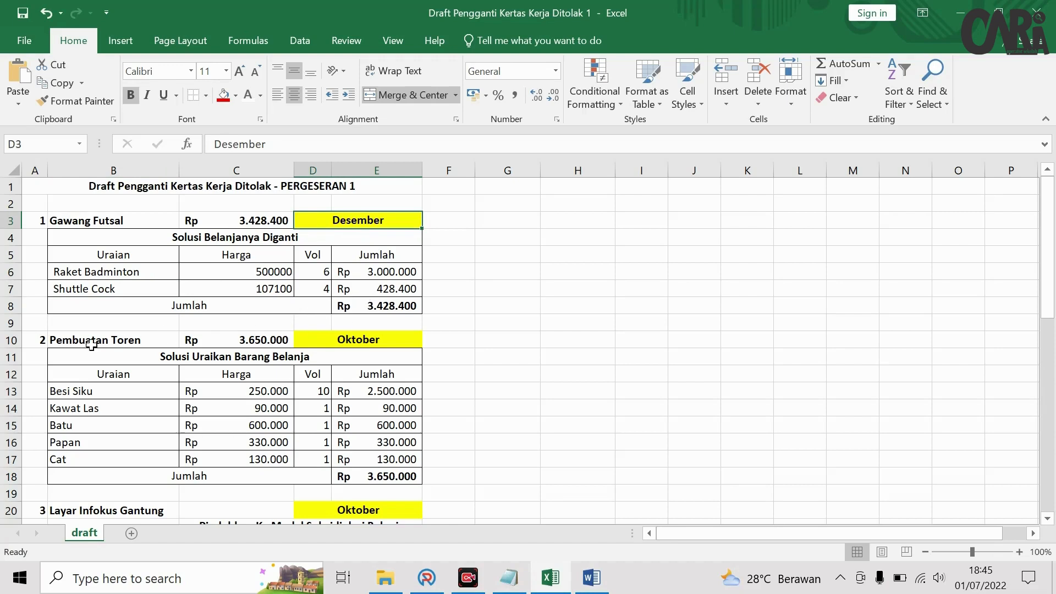
pyautogui.scroll(-1, 88, 345)
# - Review the Pembuatan Toren breakdown B13:E18 and Layar Infokus Gantung's Rp 800.000 Modal Subsidi note
pyautogui.click(83, 290)
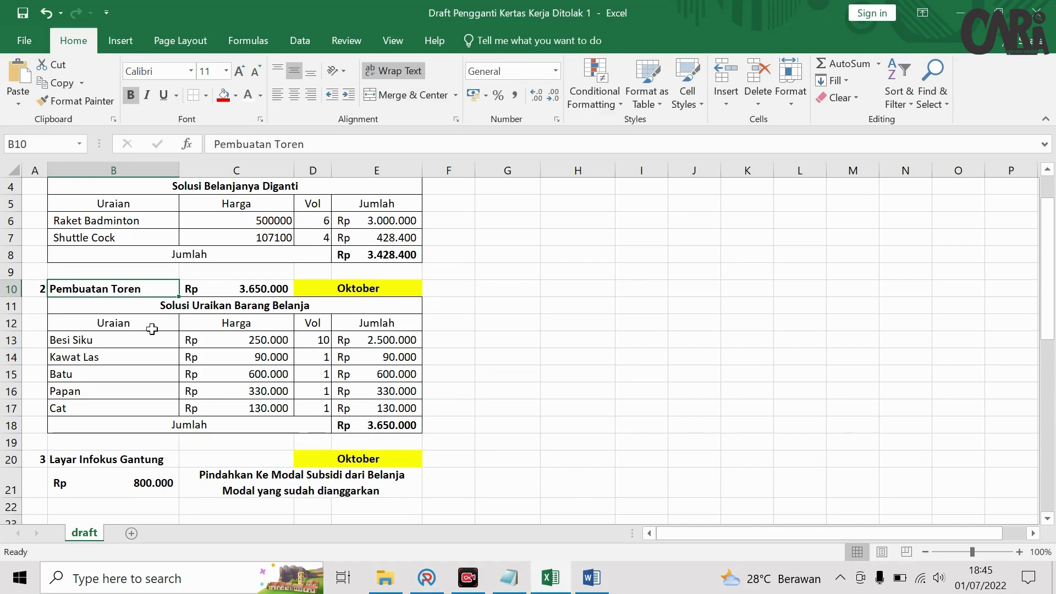
pyautogui.moveTo(130, 340); pyautogui.dragTo(370, 423)
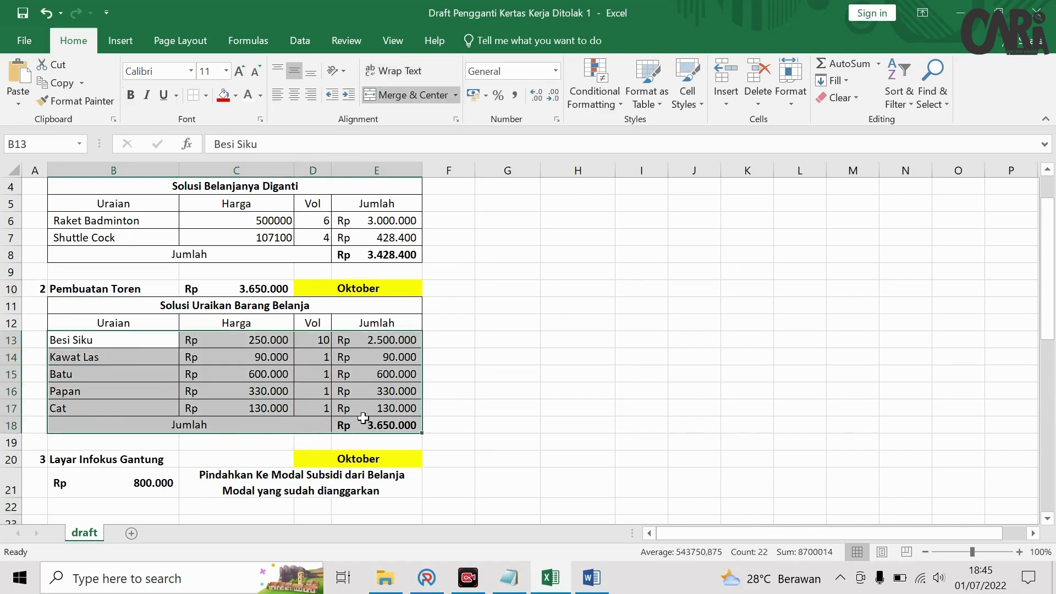
pyautogui.scroll(-2, 284, 390)
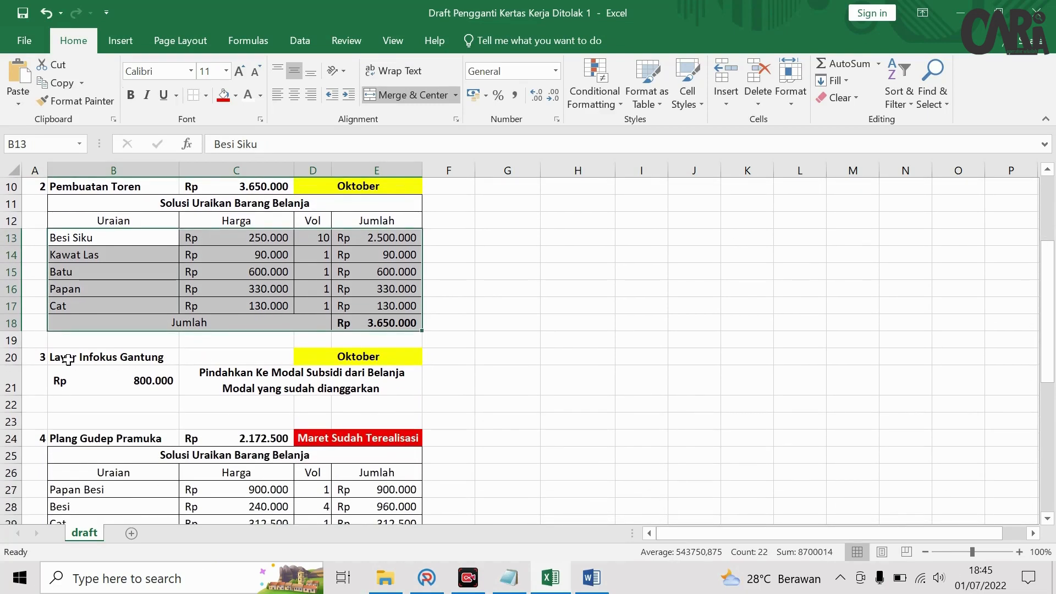
pyautogui.click(242, 376)
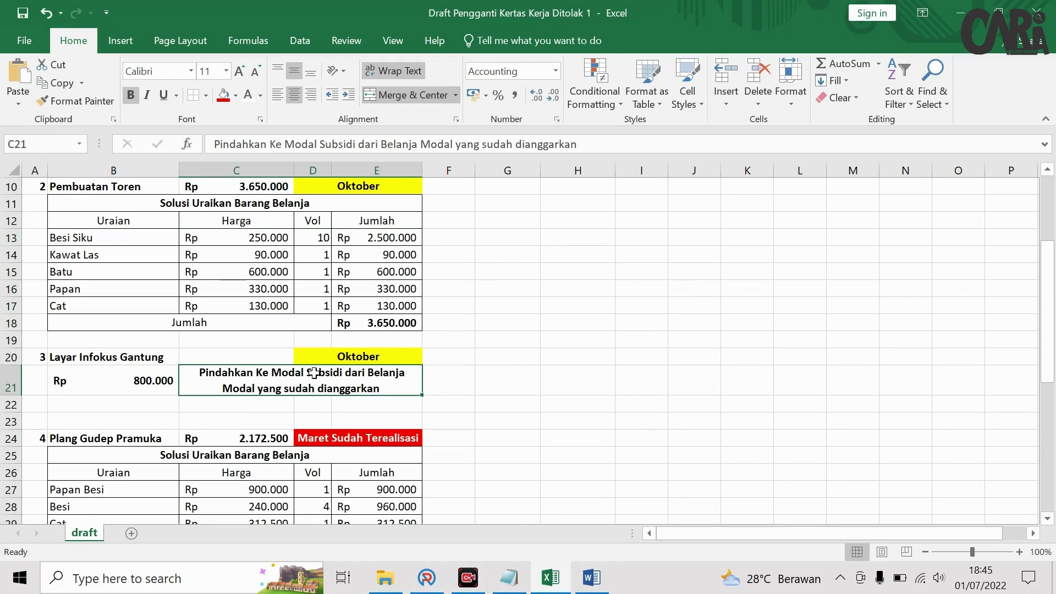
pyautogui.click(137, 386)
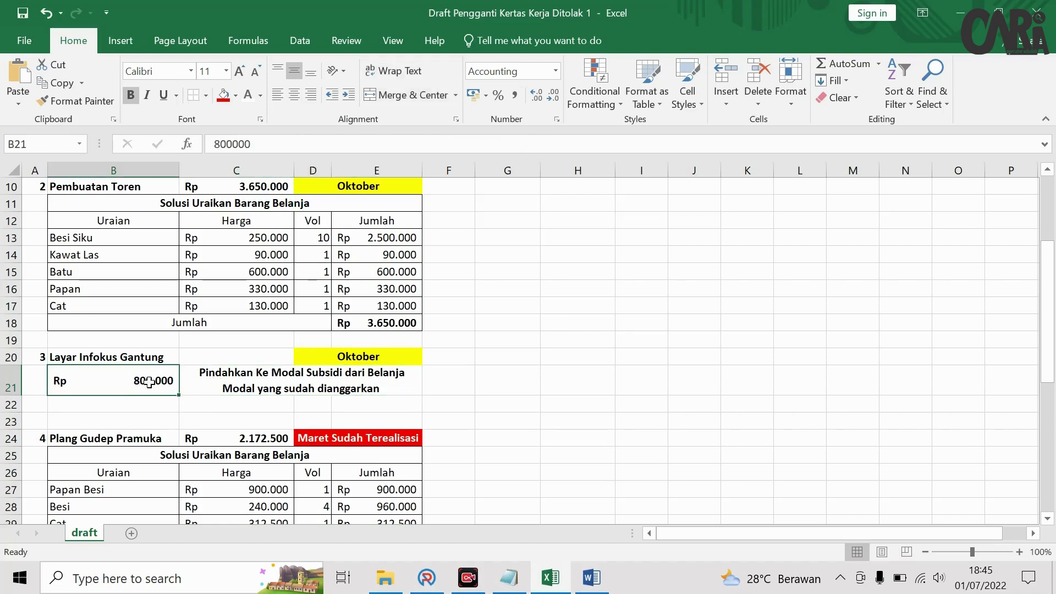
pyautogui.click(275, 379)
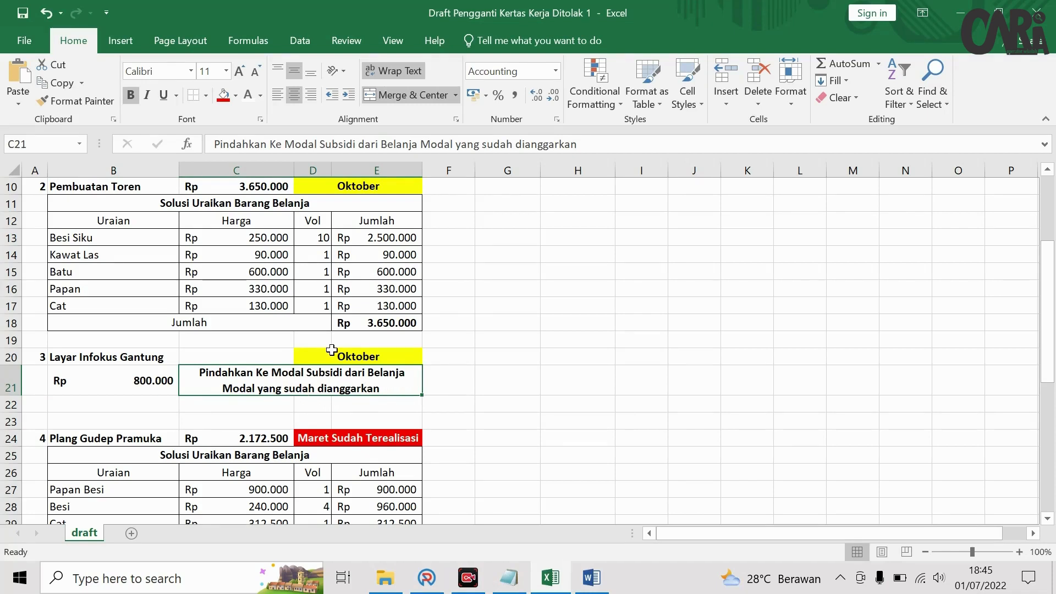
pyautogui.scroll(-3, 333, 352)
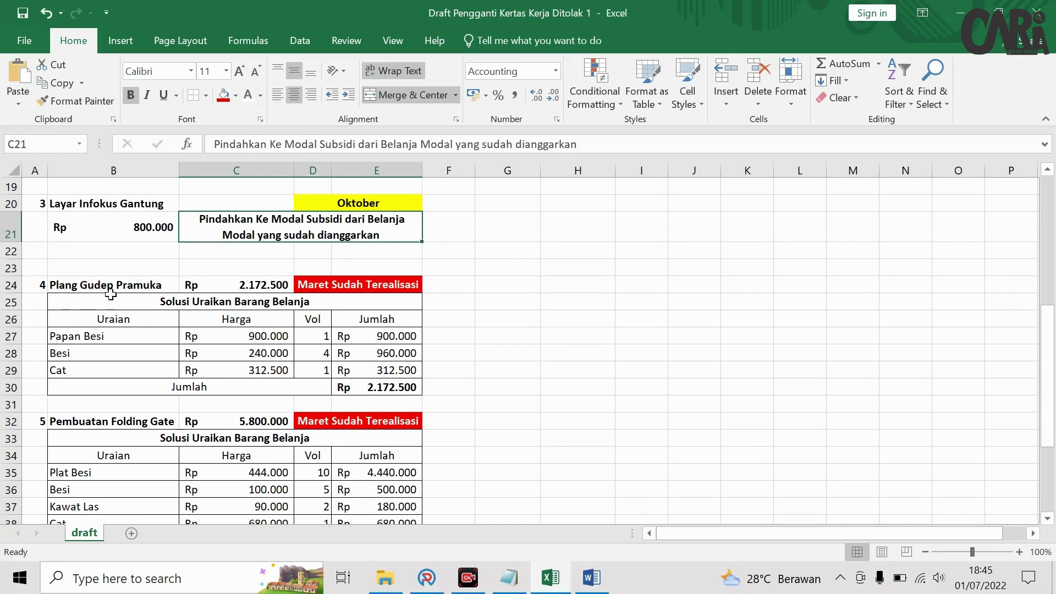
# - Check Plang Gudep Pramuka, Pembuatan Folding Gate and Mamin Harian status notes, then return to ARKAS
pyautogui.click(202, 304)
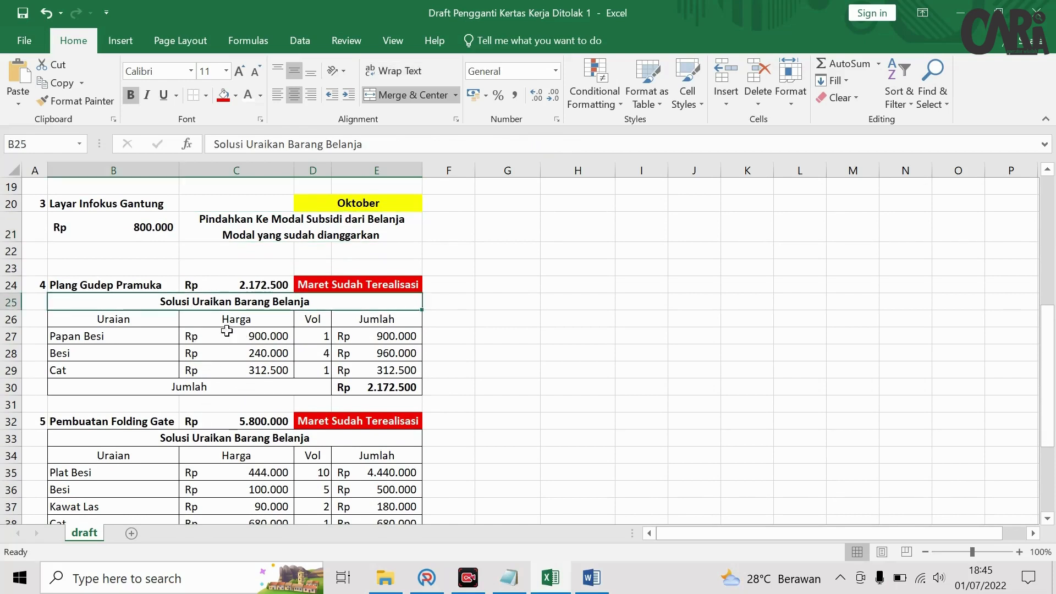
pyautogui.click(362, 287)
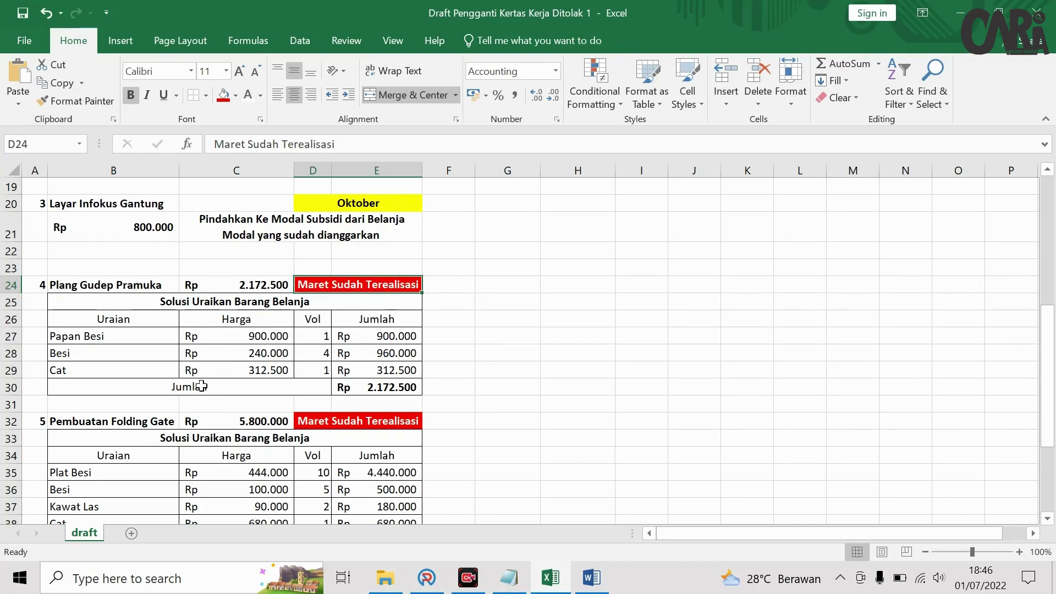
pyautogui.scroll(-2, 187, 383)
pyautogui.click(100, 311)
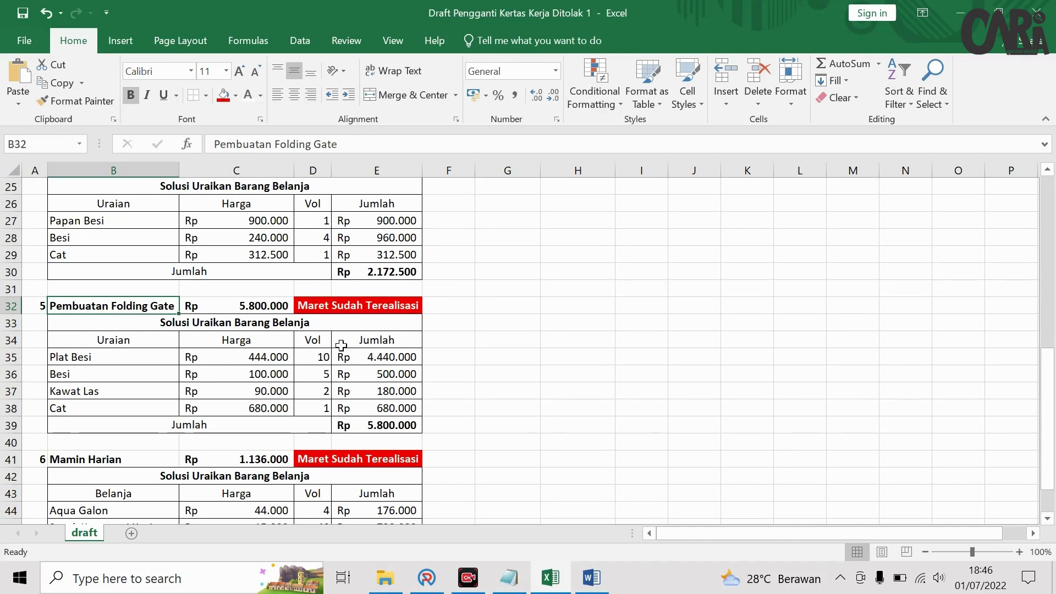
pyautogui.scroll(-2, 310, 383)
pyautogui.scroll(-1, 309, 383)
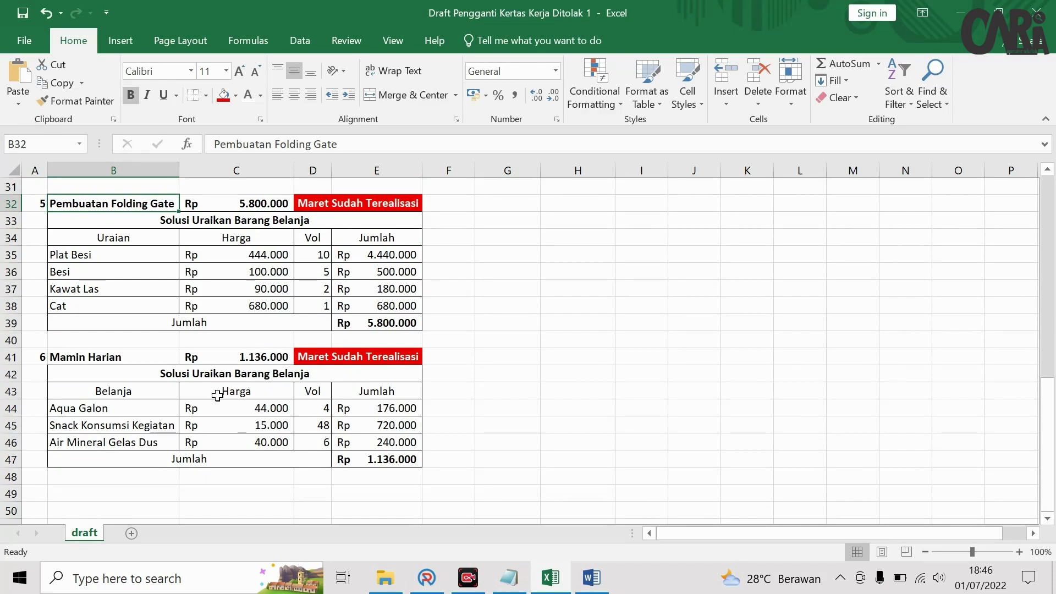
pyautogui.click(353, 363)
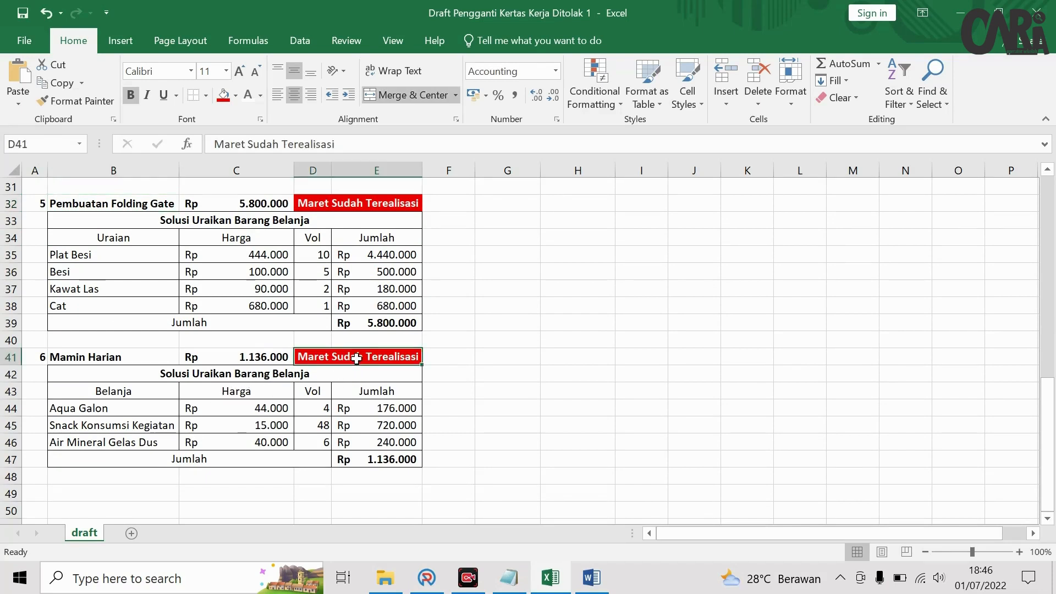
pyautogui.scroll(2, 355, 360)
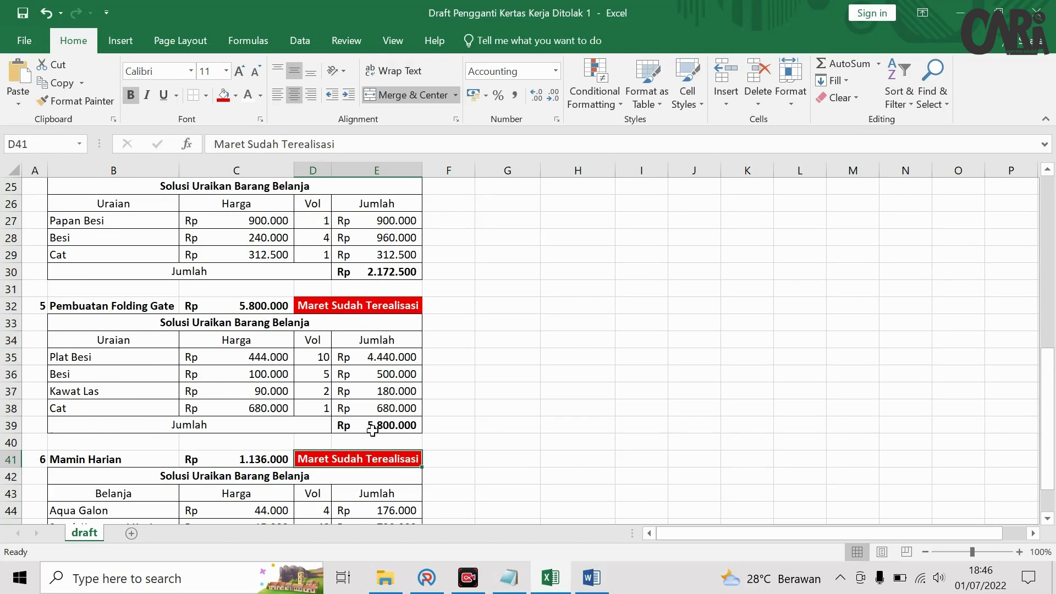
pyautogui.scroll(8, 426, 383)
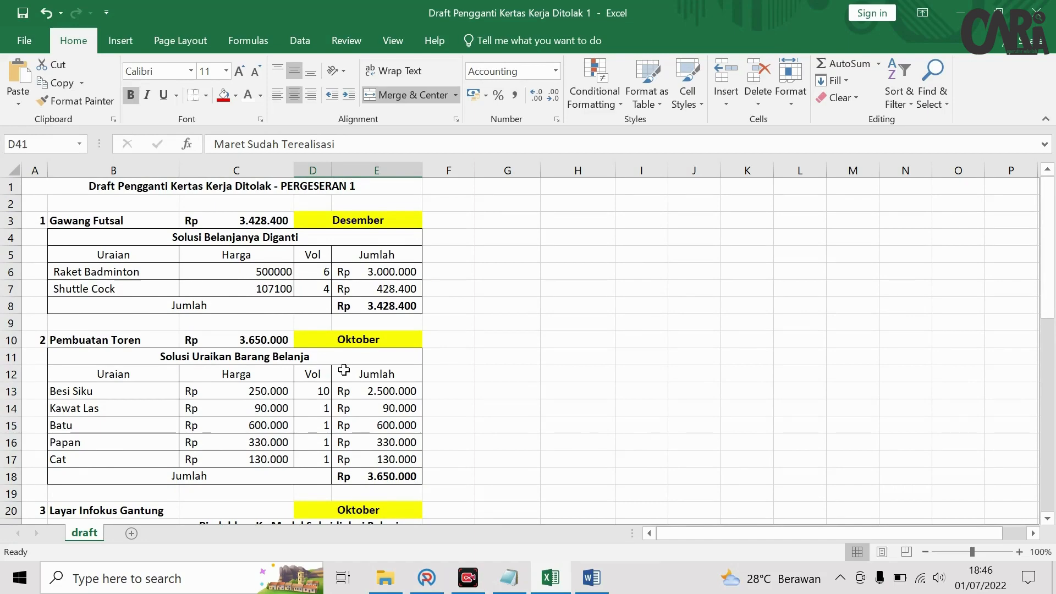
pyautogui.click(427, 577)
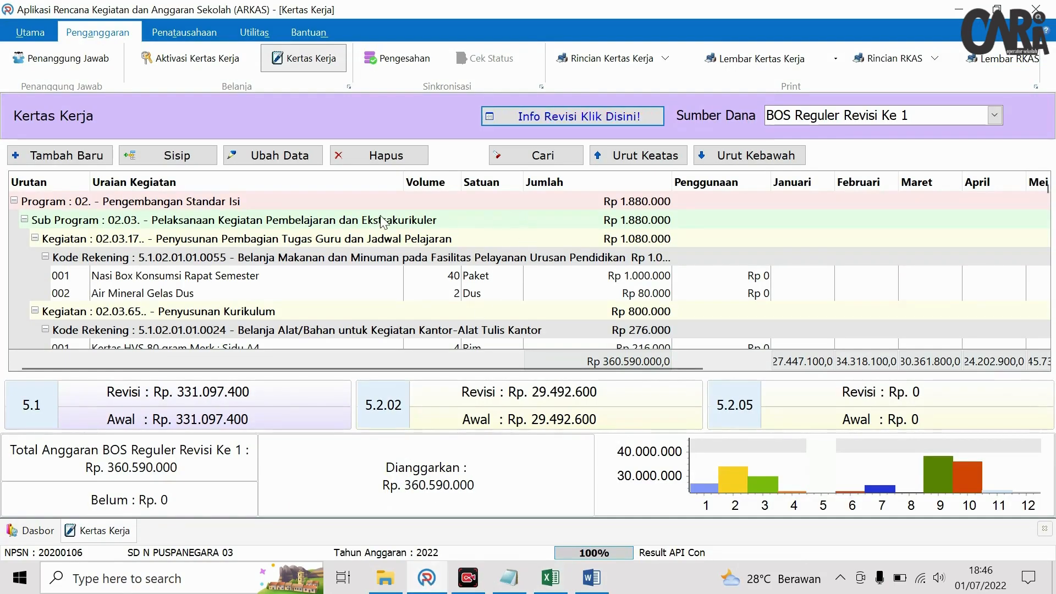
# - Find and delete the gawang futsal entry, then start a new work-sheet entry
pyautogui.click(521, 164)
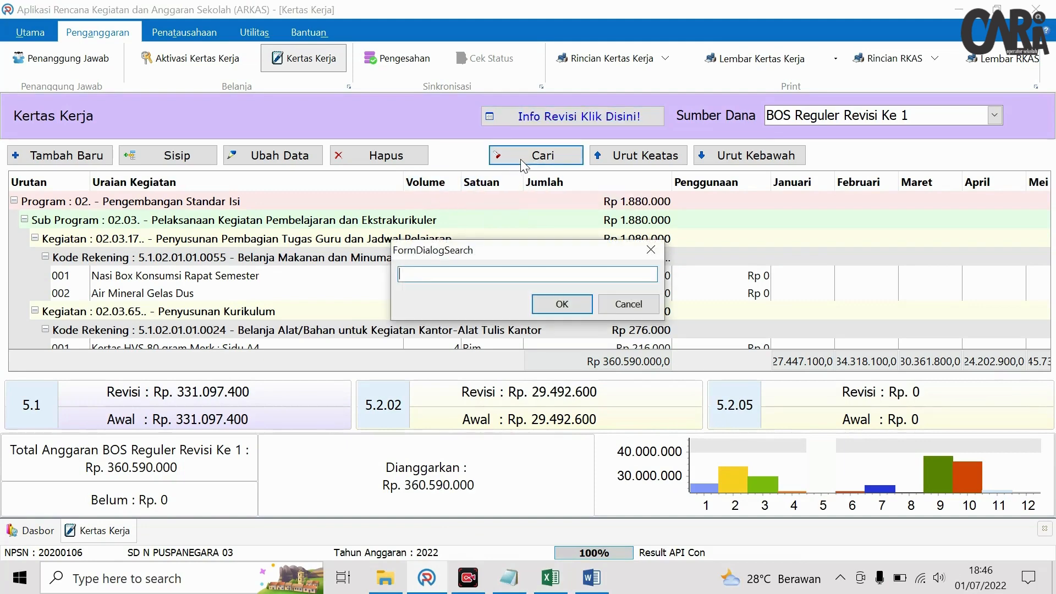
pyautogui.write('gawang')
pyautogui.press('Return')
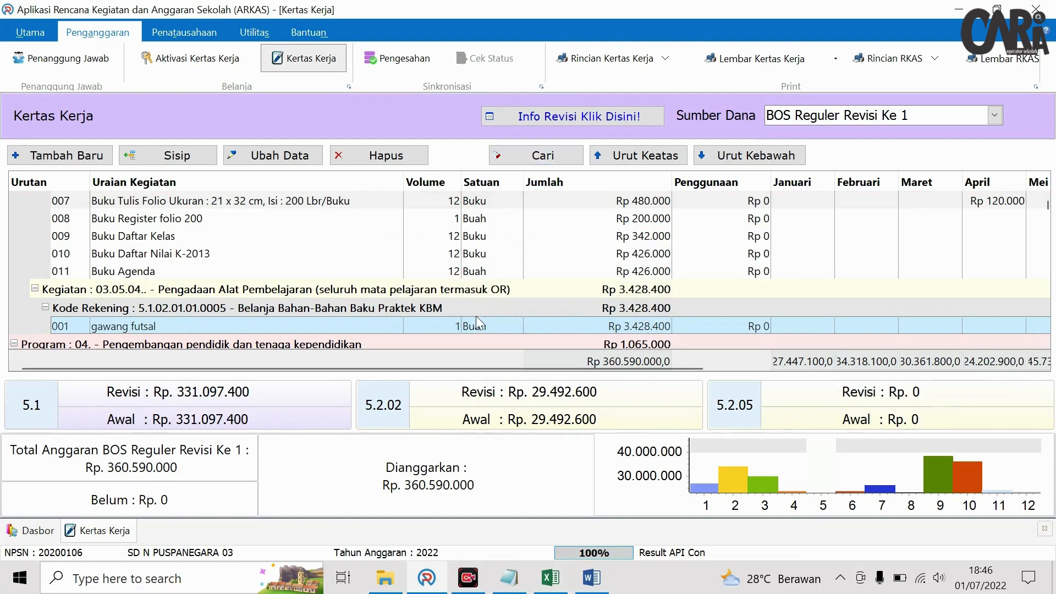
pyautogui.click(354, 156)
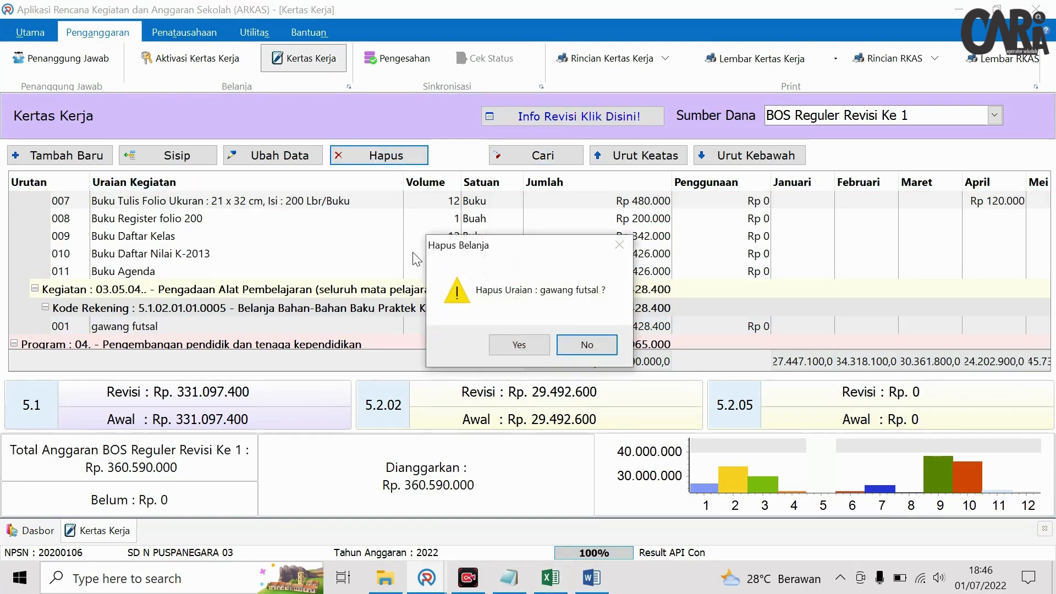
pyautogui.click(502, 341)
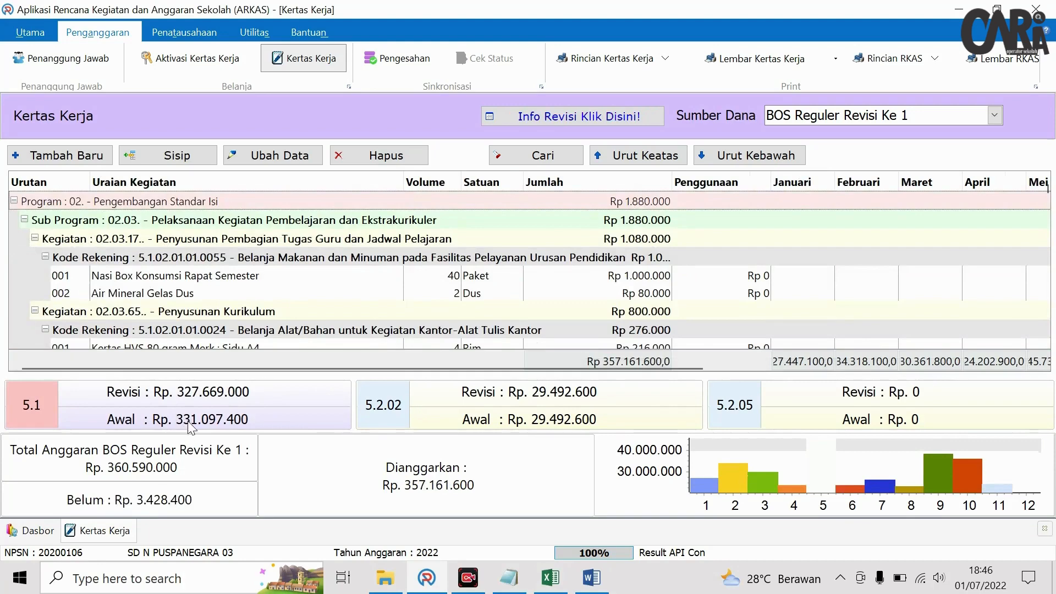
pyautogui.click(60, 156)
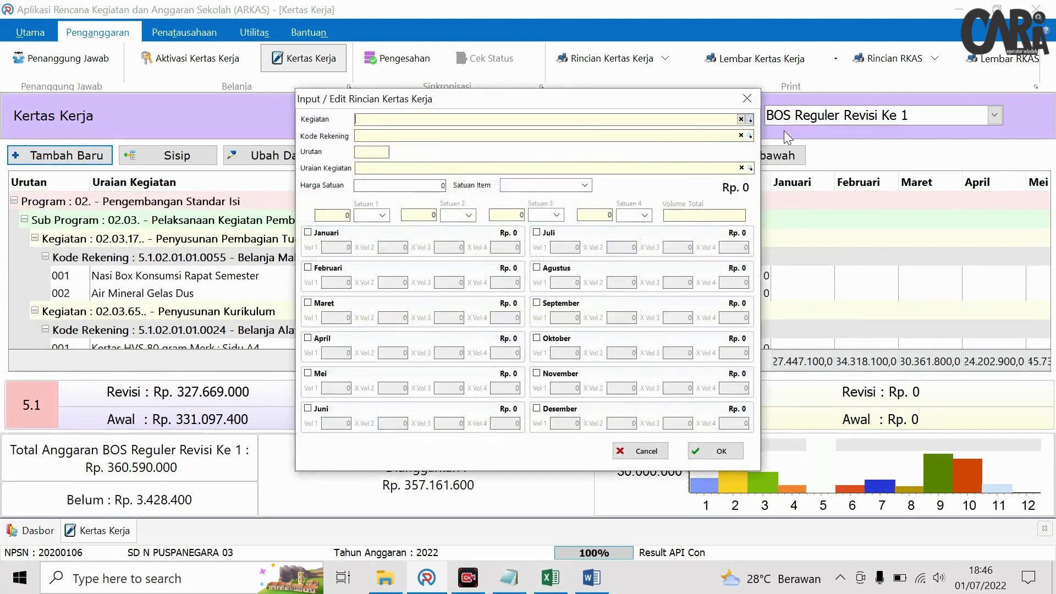
pyautogui.click(750, 119)
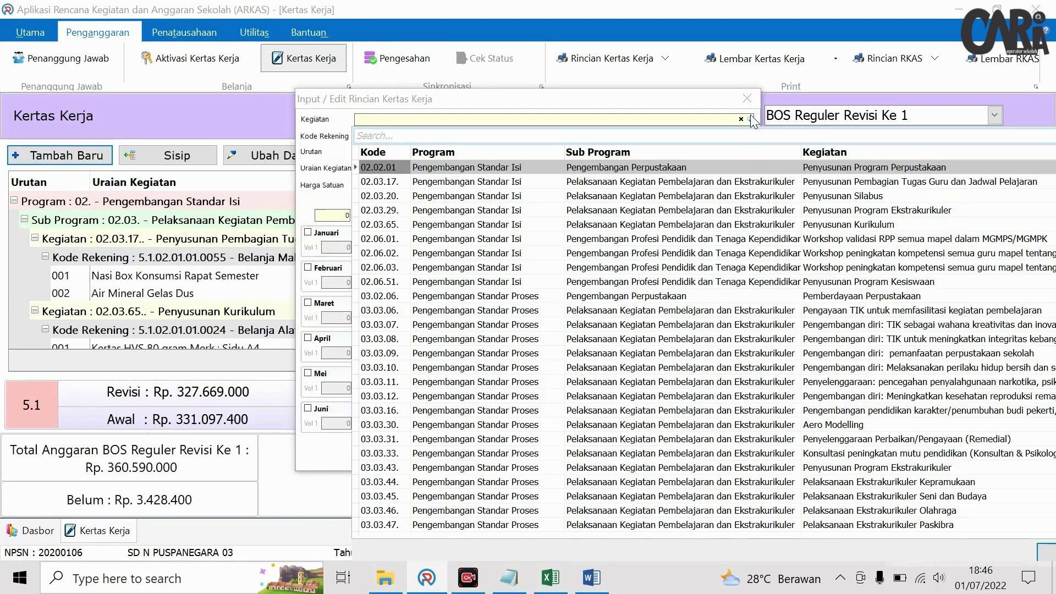
# - Fill the entry with activity 03.05.04, account 5.1.02.01.01.0005 and item Raket Badminton
pyautogui.write('alat')
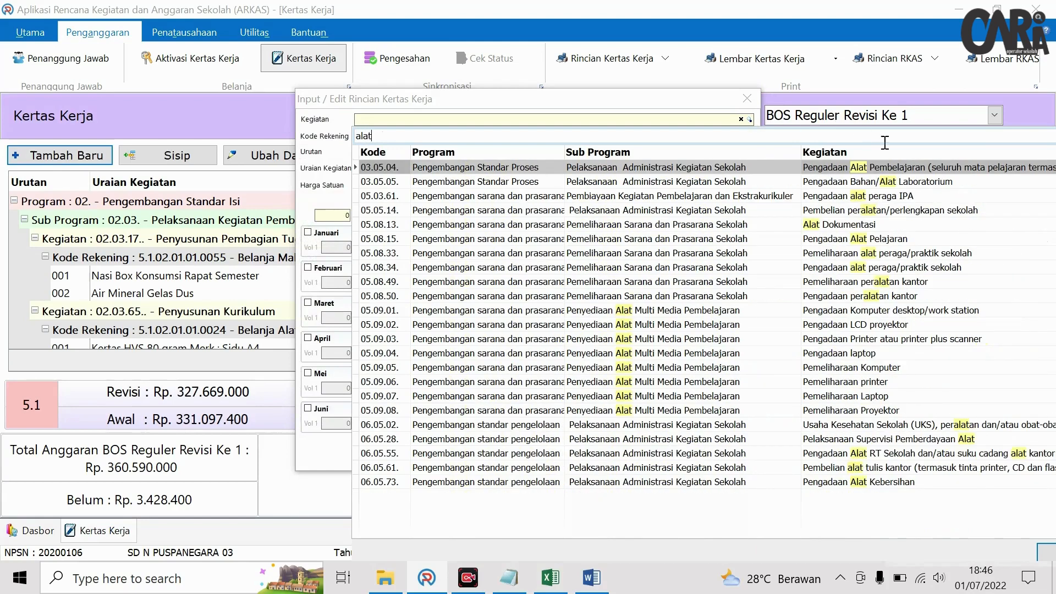
pyautogui.click(897, 166)
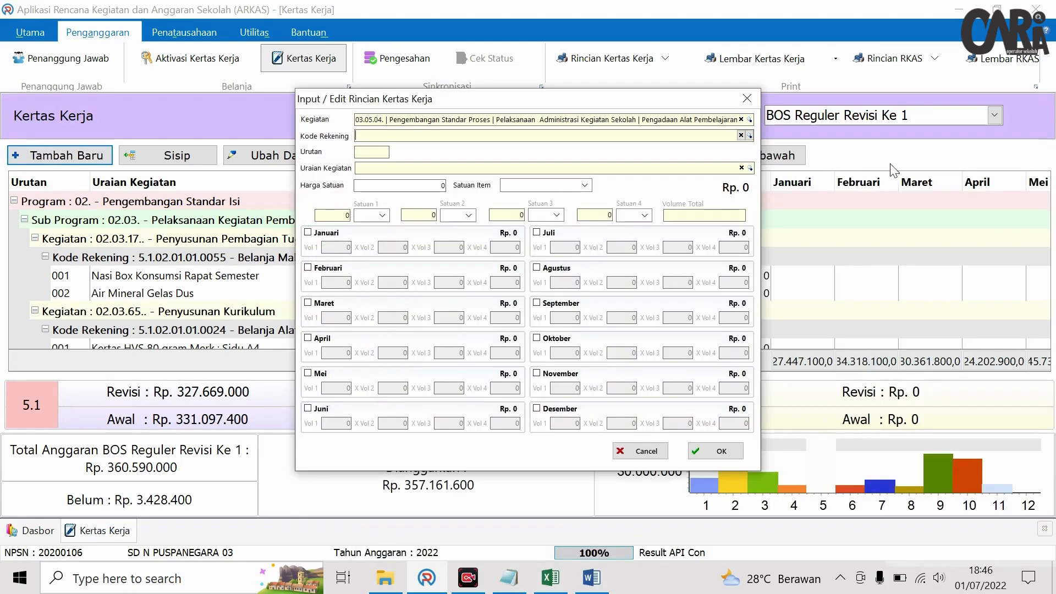
pyautogui.click(750, 136)
pyautogui.write('kbm')
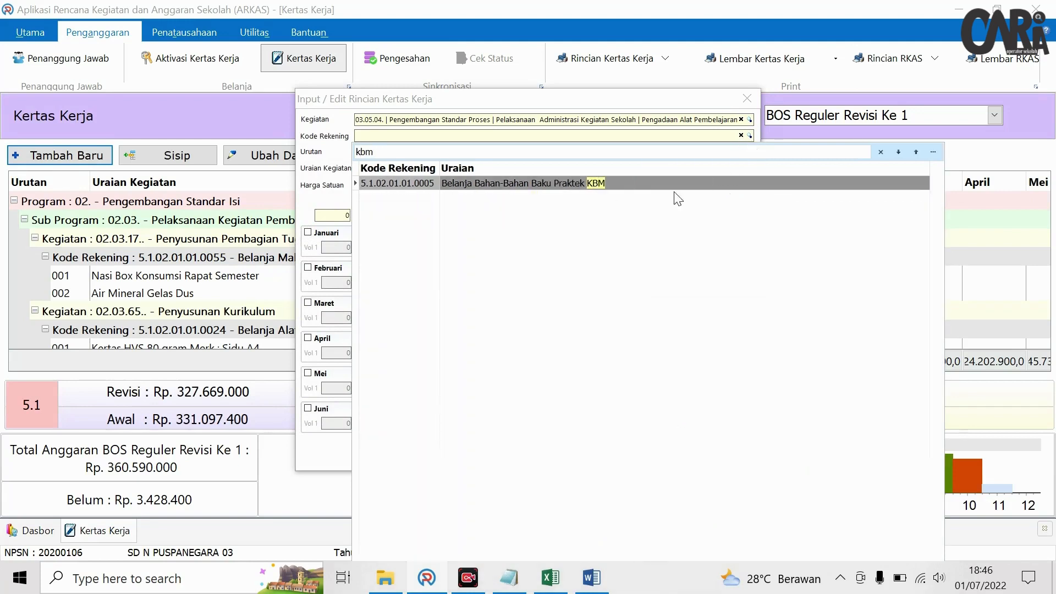
pyautogui.doubleClick(578, 183)
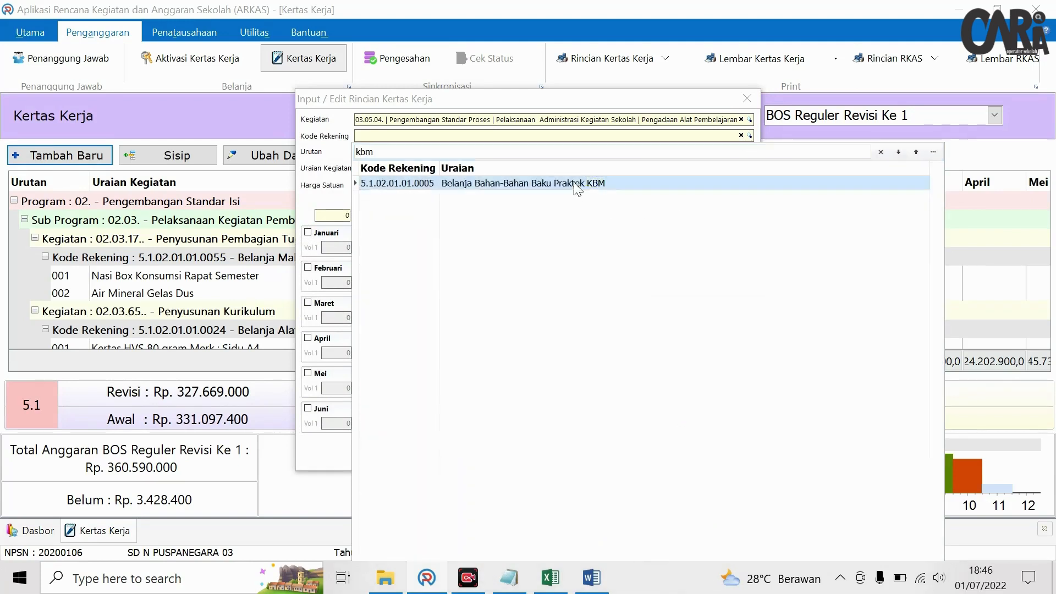
pyautogui.click(750, 168)
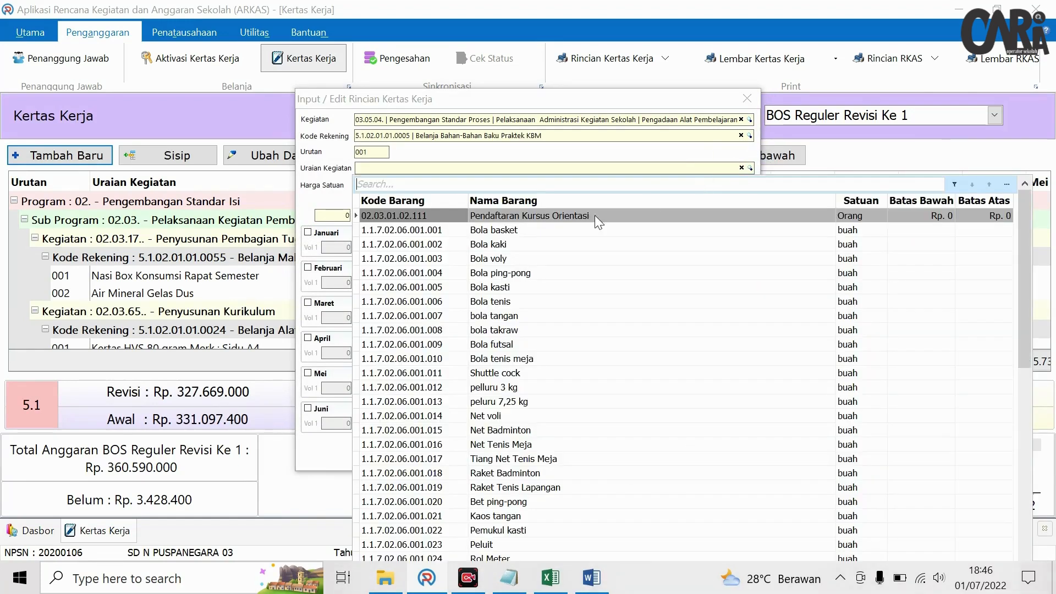
pyautogui.write('raket')
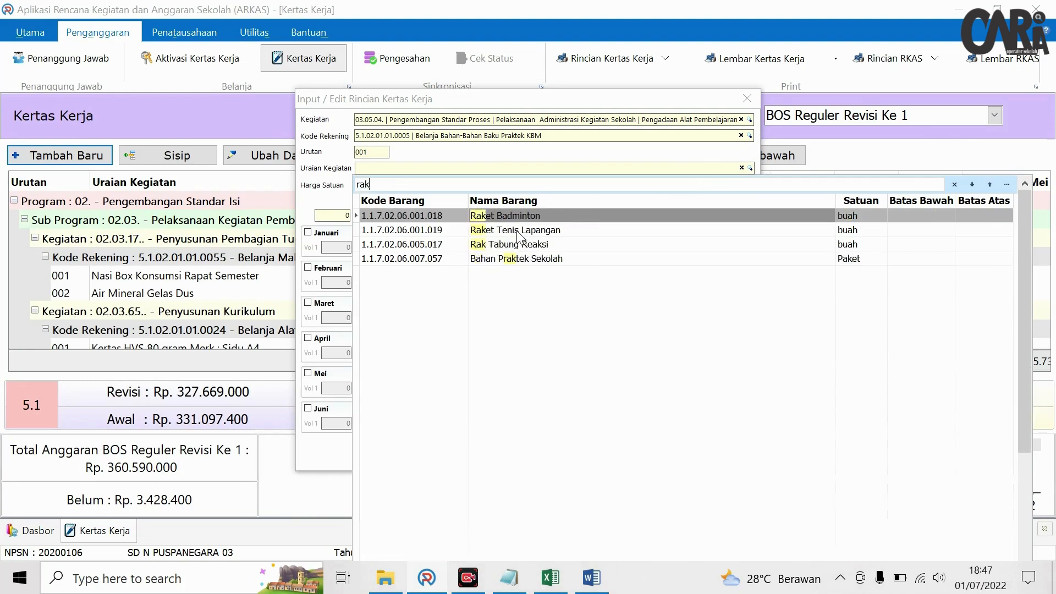
pyautogui.click(539, 214)
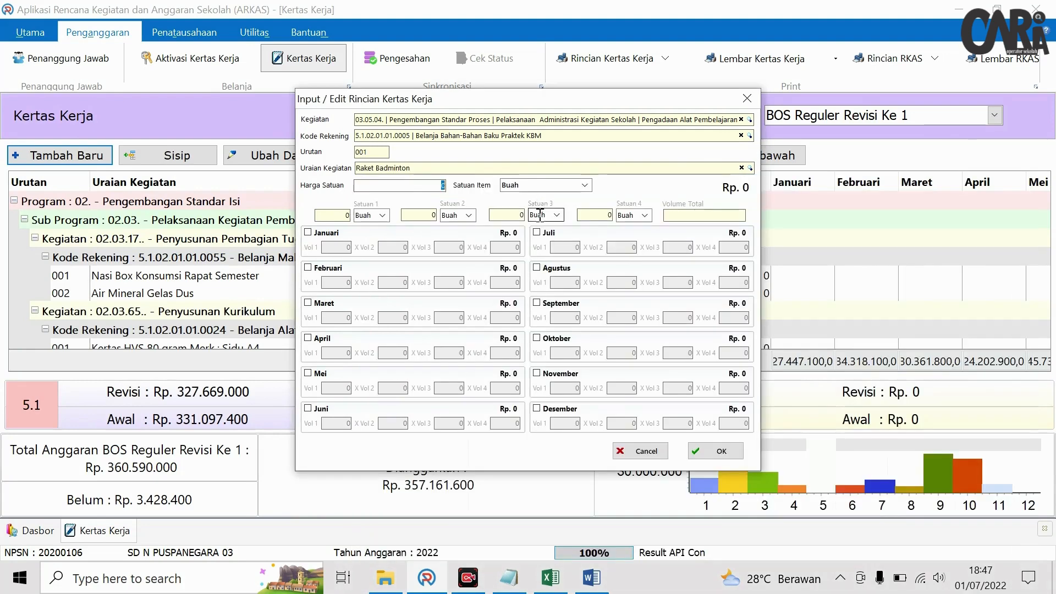
# - Set unit Unit at 500.000, allocate 6 in Desember, and save the Raket Badminton entry
pyautogui.click(548, 586)
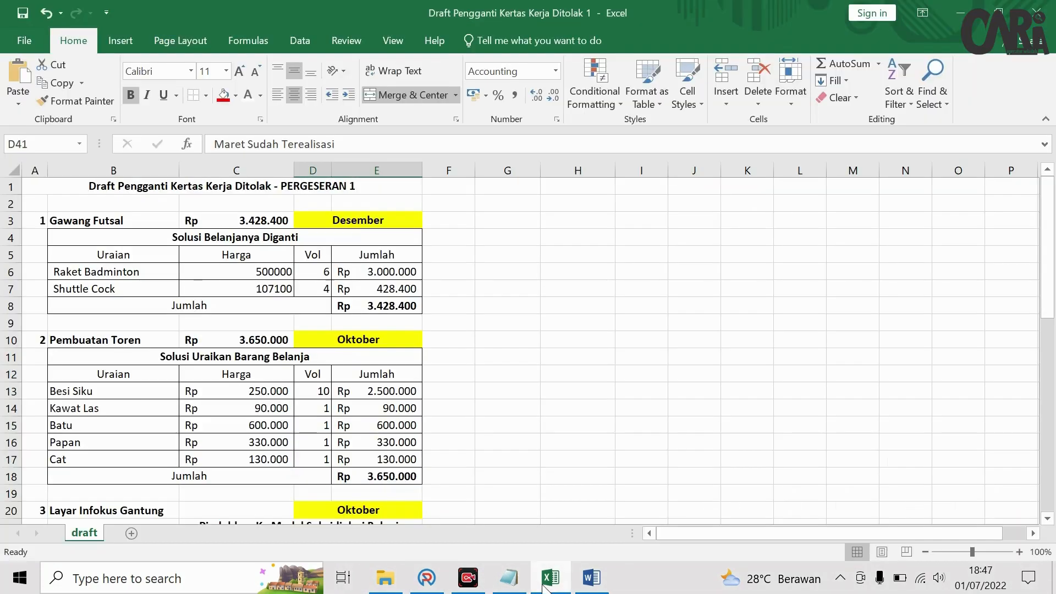
pyautogui.click(548, 584)
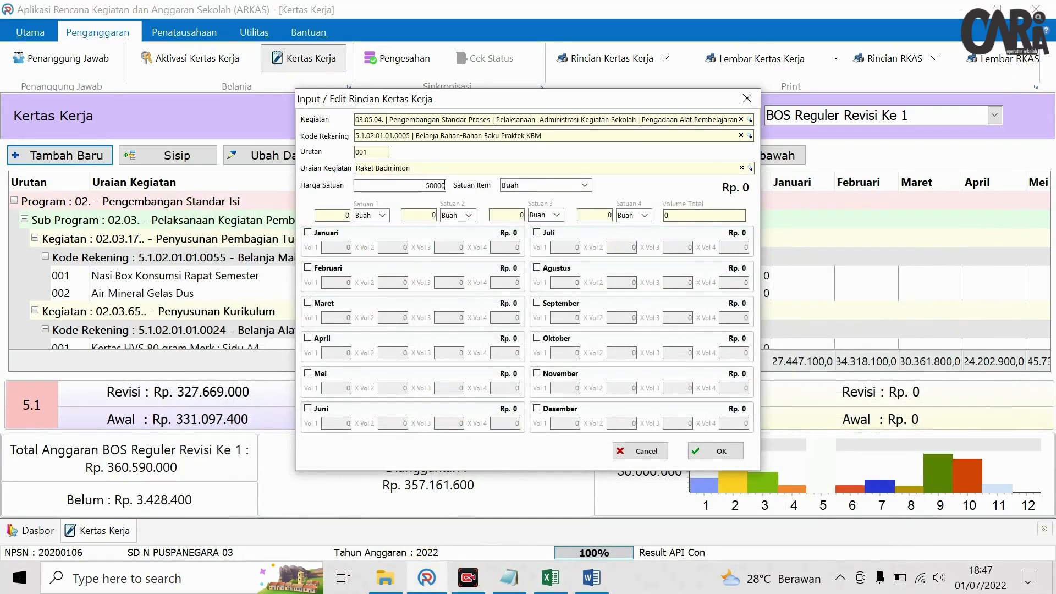
pyautogui.click(584, 185)
pyautogui.scroll(-2, 536, 238)
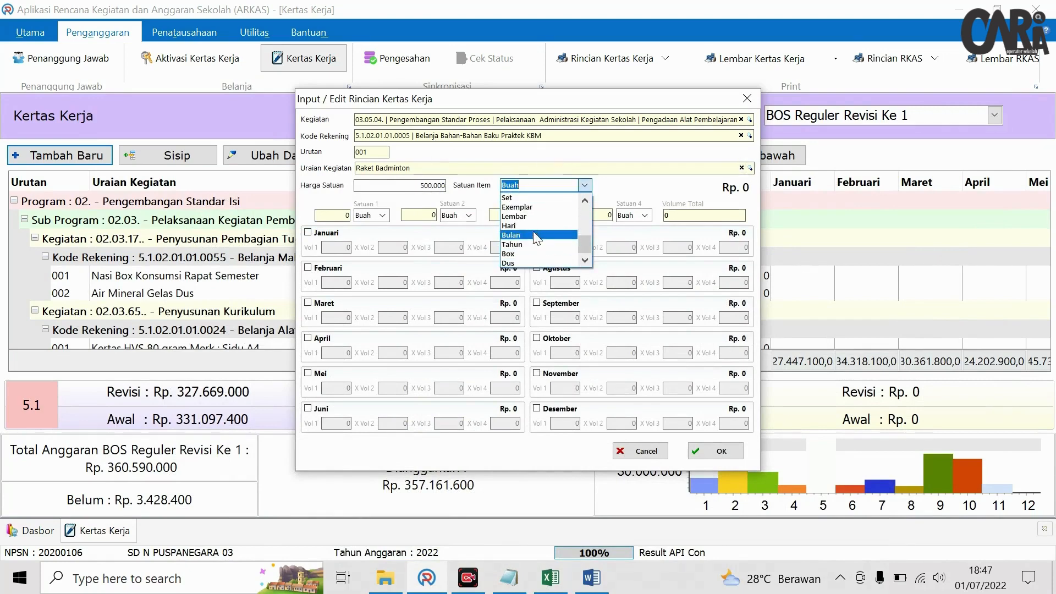
pyautogui.scroll(-3, 536, 238)
pyautogui.click(529, 214)
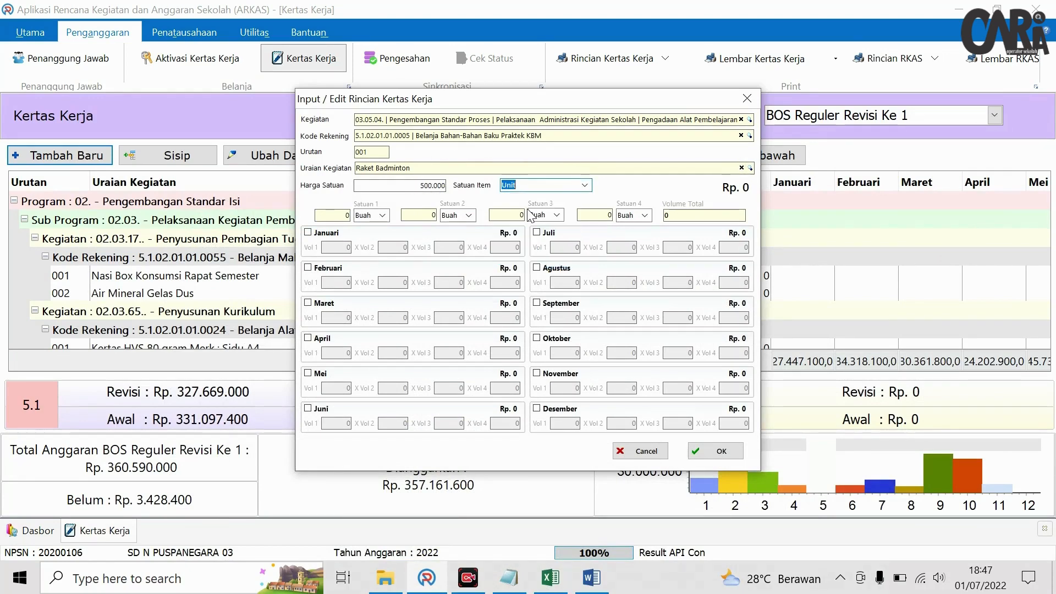
pyautogui.click(536, 408)
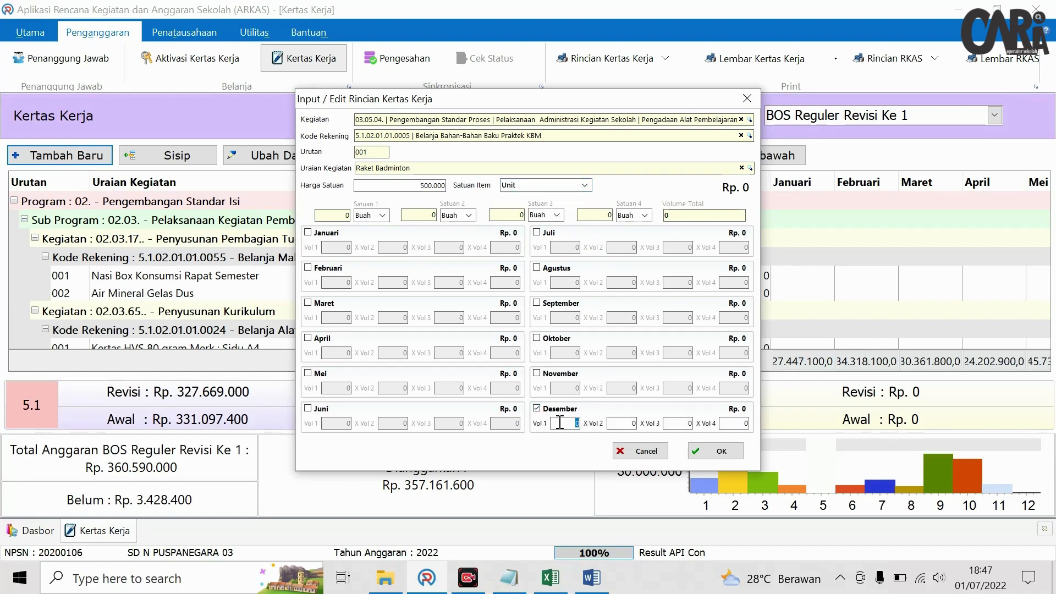
pyautogui.press('Tab')
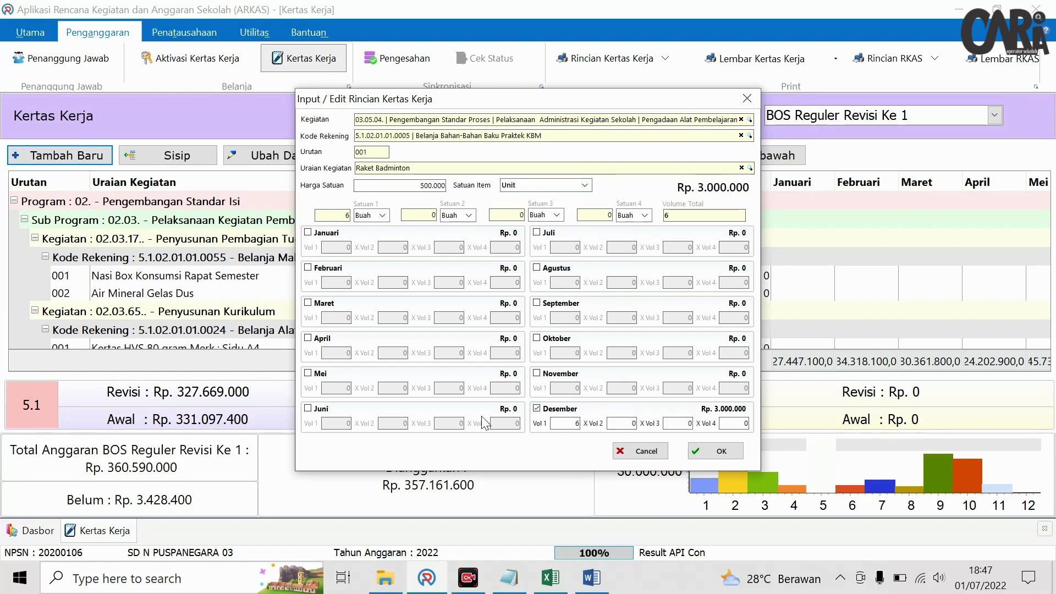
pyautogui.click(703, 452)
pyautogui.scroll(-5, 297, 305)
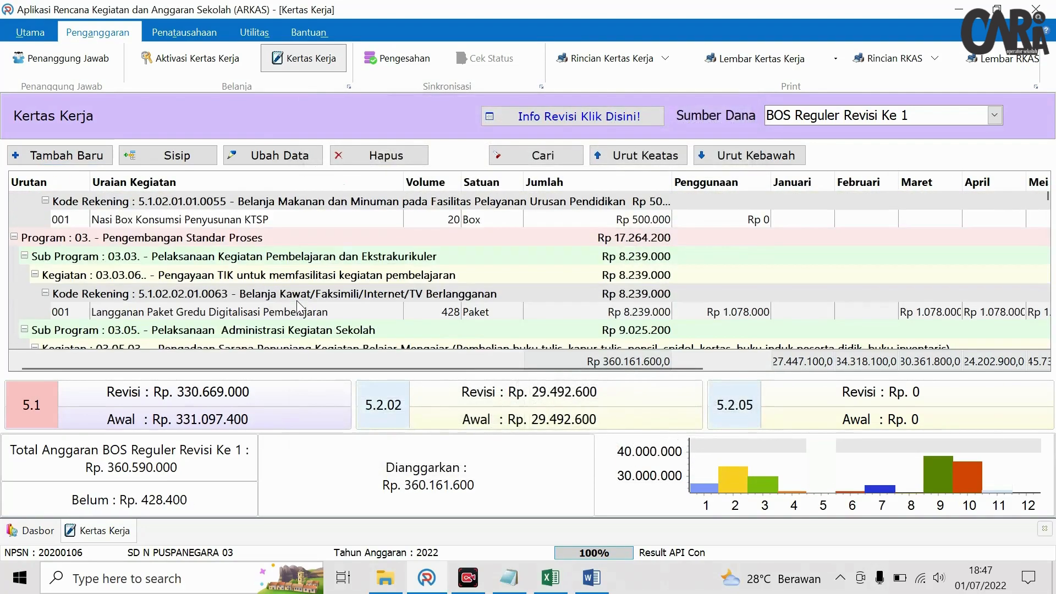
# - Locate the Raket Badminton entry by searching 'rake'
pyautogui.scroll(-3, 297, 306)
pyautogui.click(493, 158)
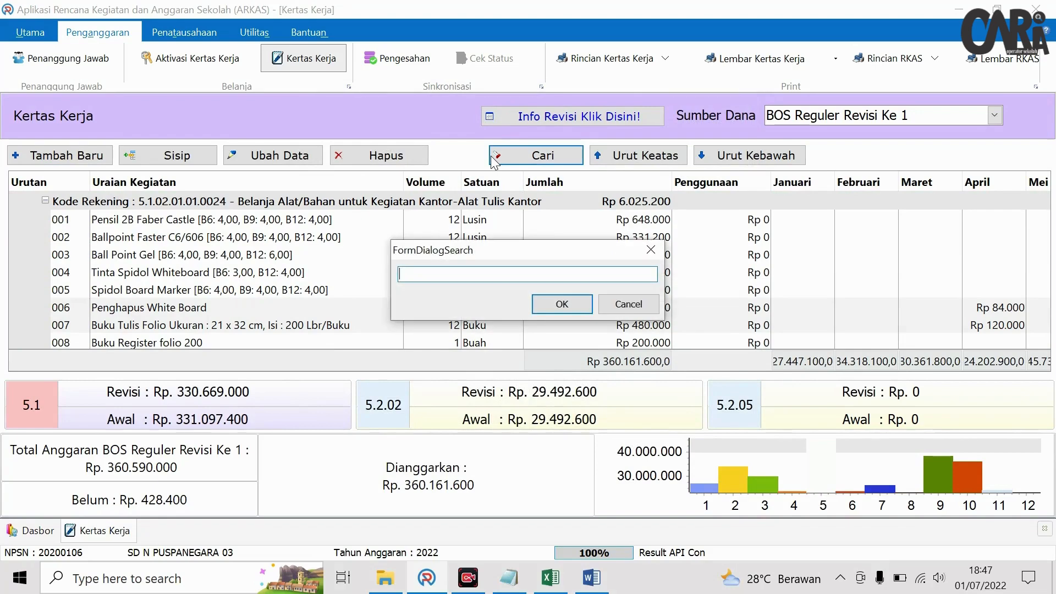
pyautogui.write('rake')
pyautogui.press('Return')
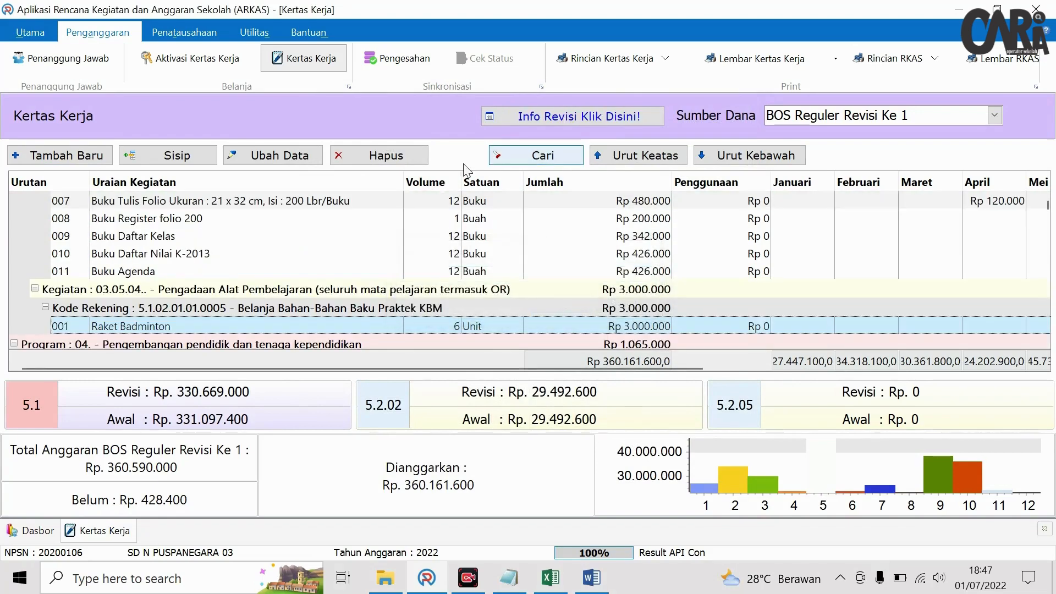
pyautogui.click(179, 157)
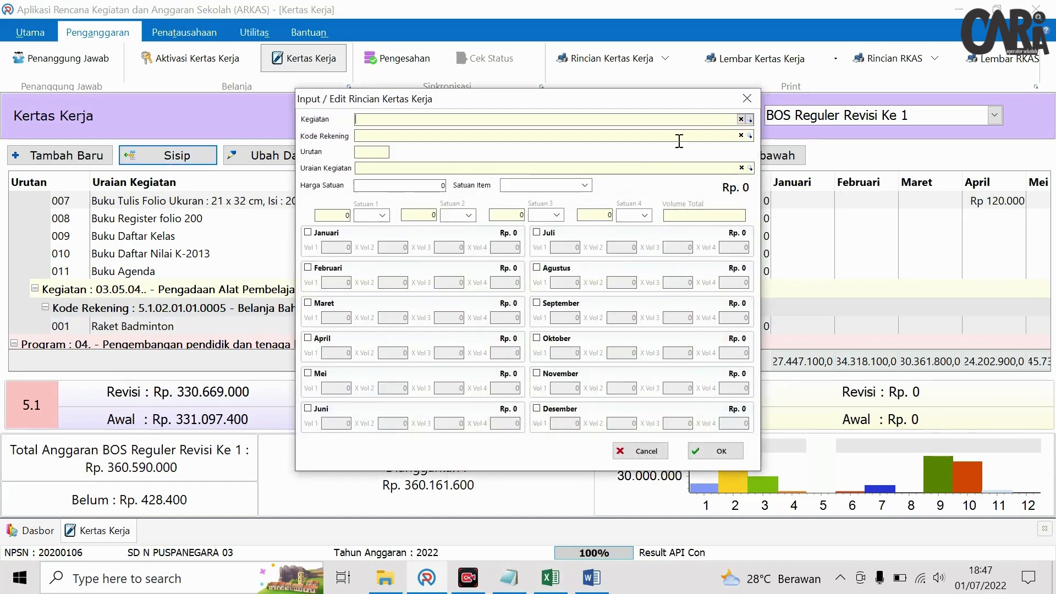
pyautogui.click(754, 98)
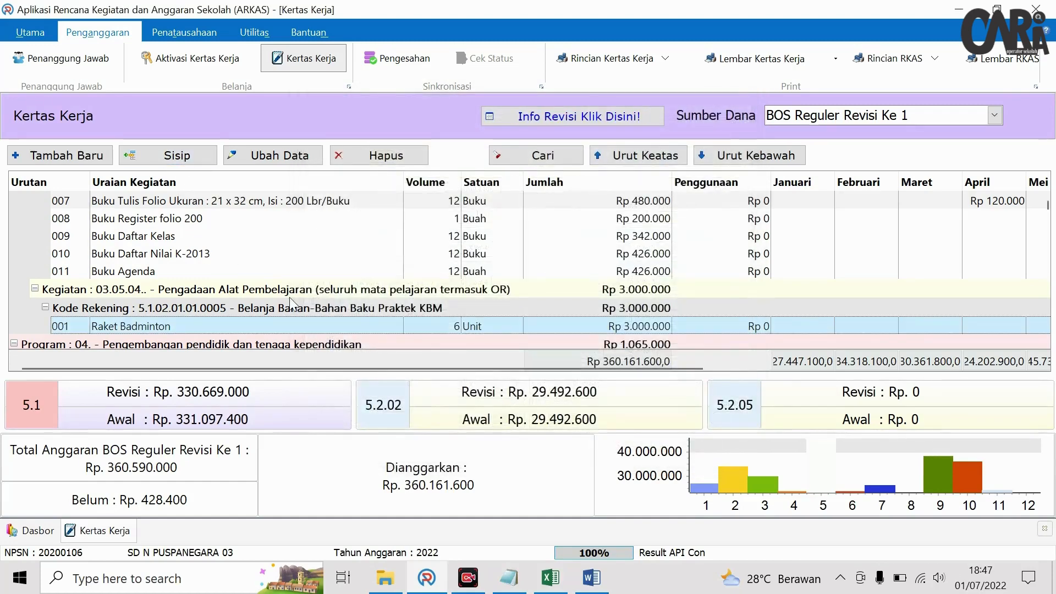
# - Insert a Shuttle cock line after Raket Badminton and copy its 107100 price from Excel
pyautogui.click(178, 156)
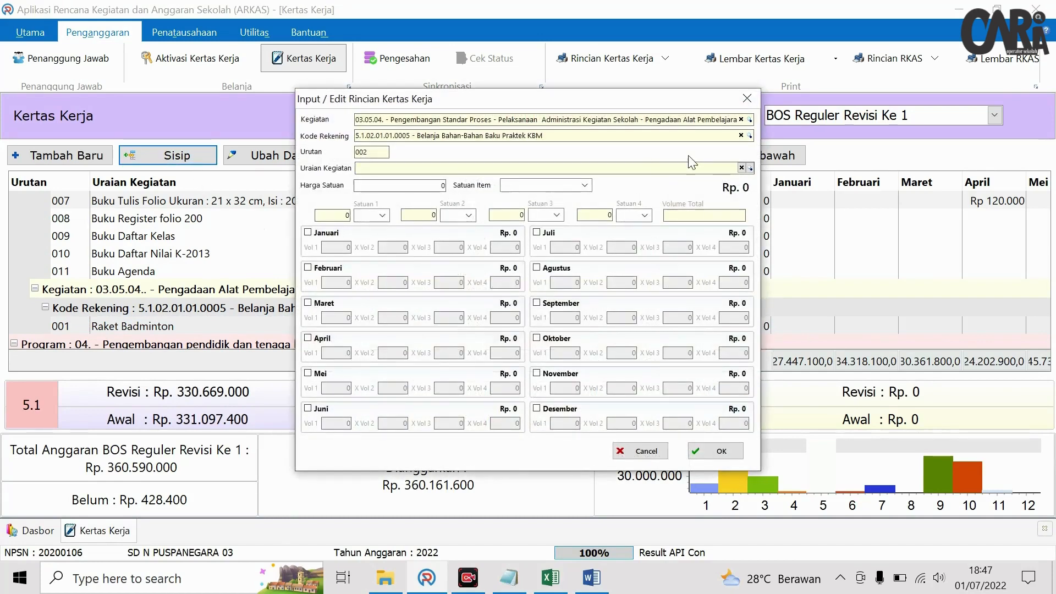
pyautogui.click(750, 168)
pyautogui.write('cock')
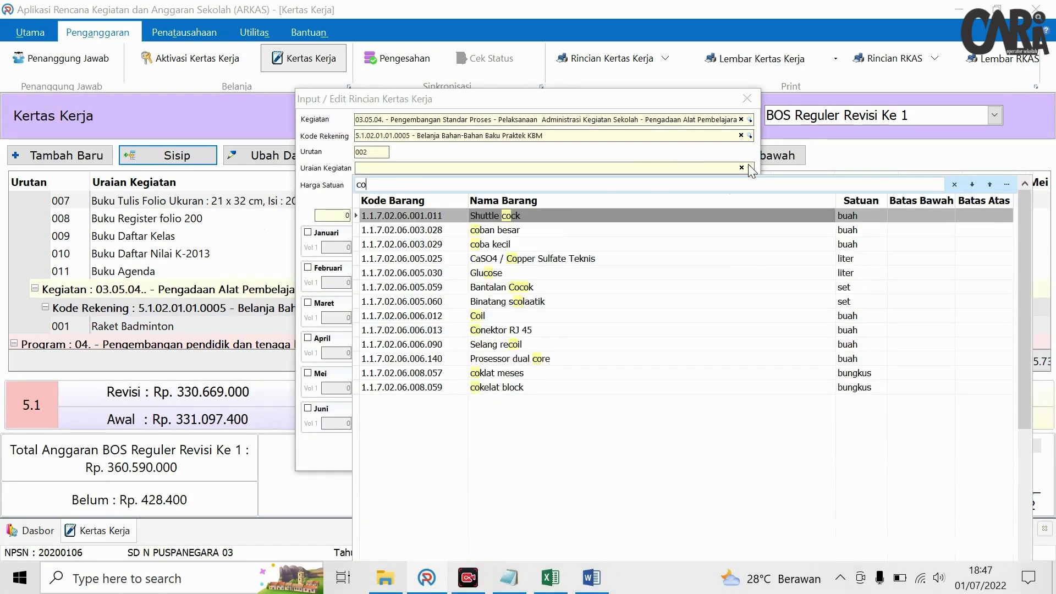
pyautogui.click(474, 214)
pyautogui.click(550, 578)
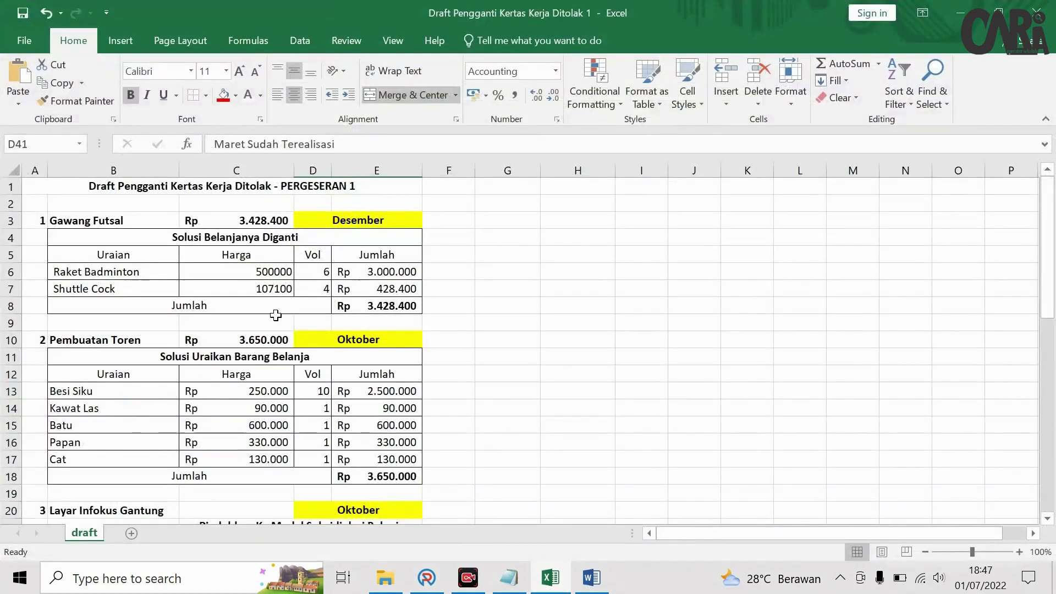
pyautogui.click(270, 283)
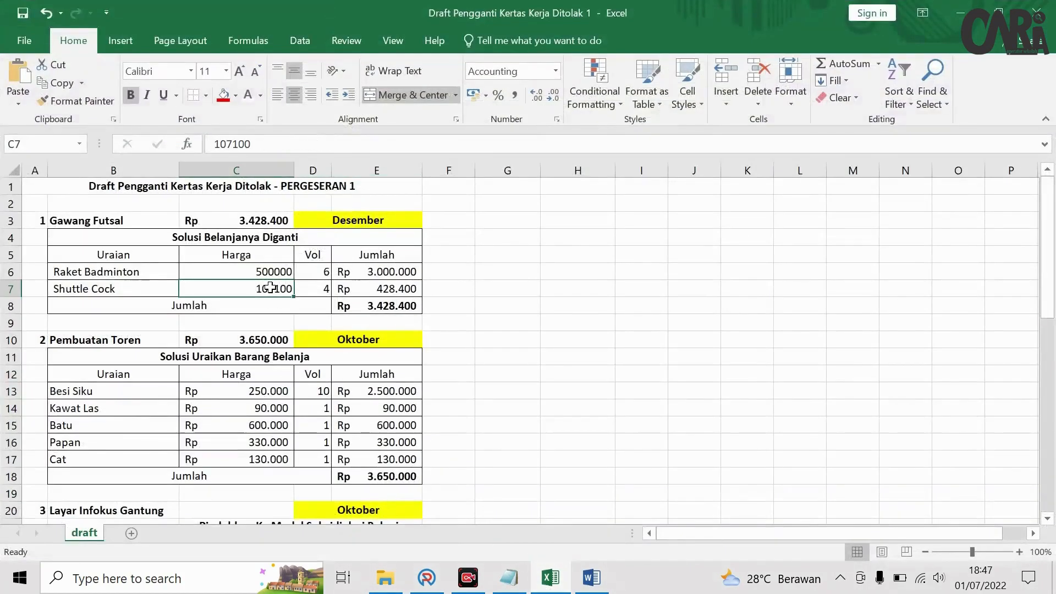
pyautogui.doubleClick(248, 143)
pyautogui.hotkey('ctrl', 'c')
pyautogui.hotkey('alt', 'Tab')
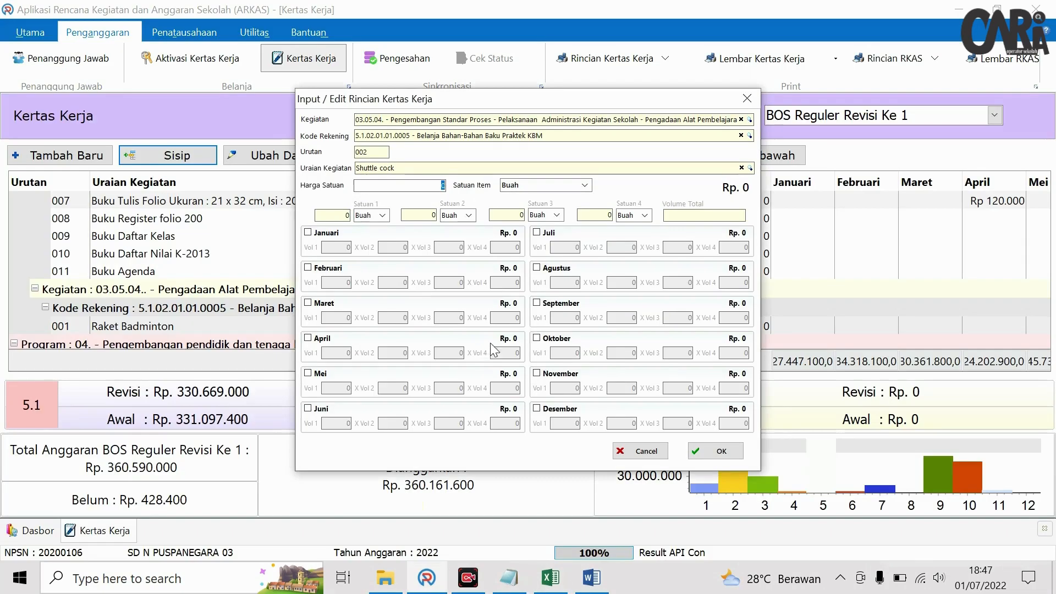
# - Paste 107100 as unit price, allocate 4 in Desember, and save the Shuttle cock line
pyautogui.rightClick(427, 186)
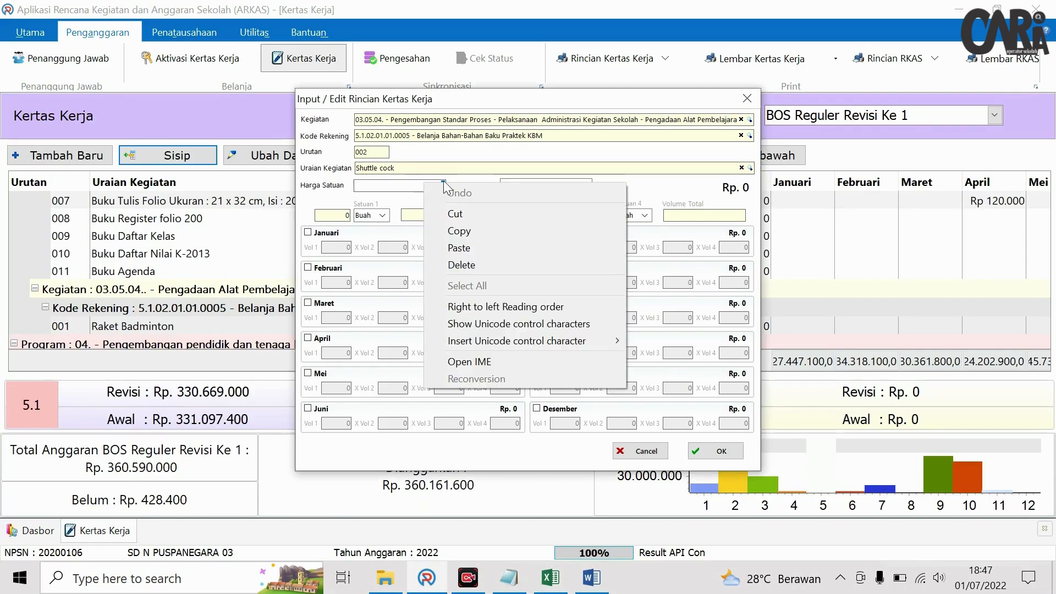
pyautogui.click(474, 243)
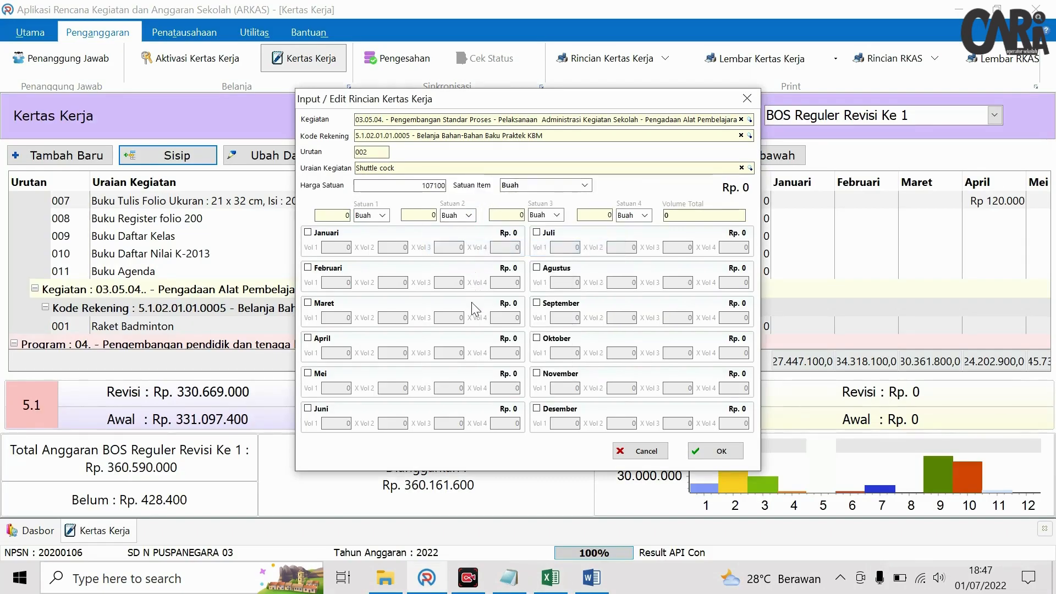
pyautogui.click(537, 410)
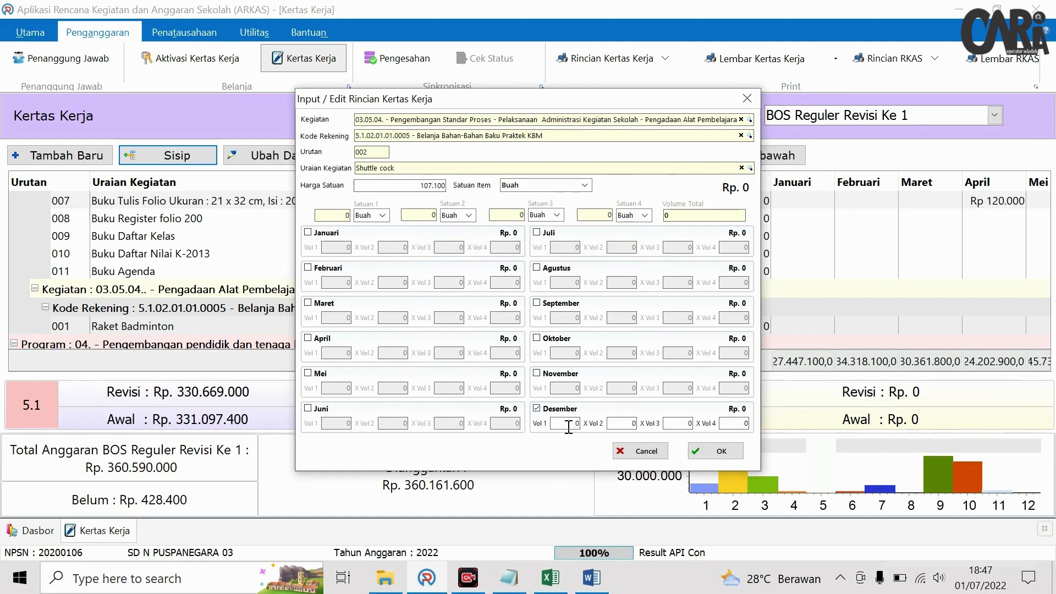
pyautogui.hotkey('alt', 'Tab')
pyautogui.hotkey('alt', 'Tab')
pyautogui.click(618, 423)
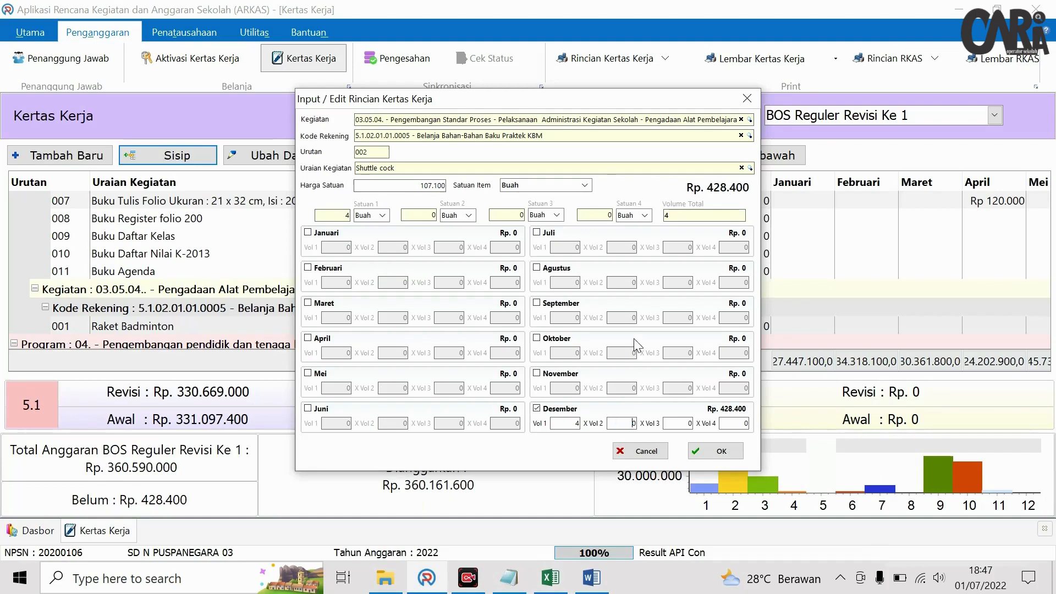
pyautogui.click(729, 452)
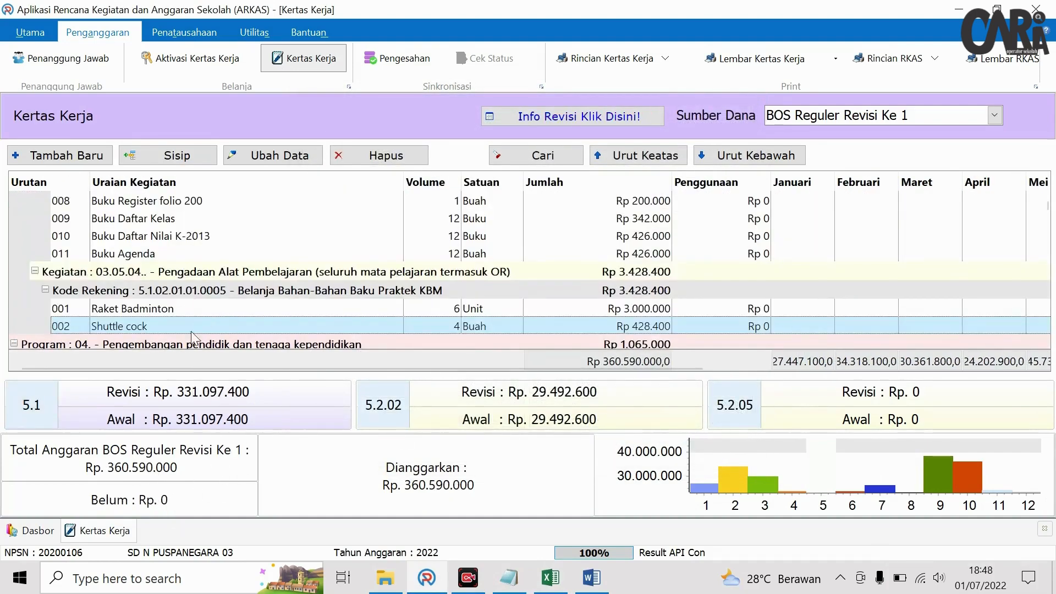
# - Search for 'tor' and delete the Pembuatan Tower Menara Toren line, leaving Rp 3.650.000 unbudgeted
pyautogui.click(240, 307)
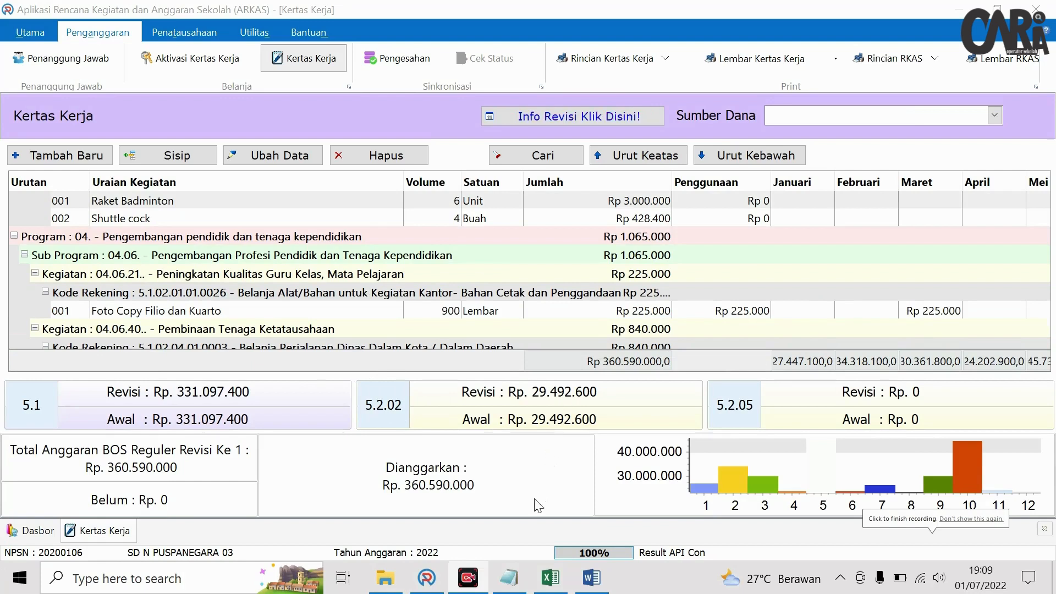
pyautogui.click(511, 157)
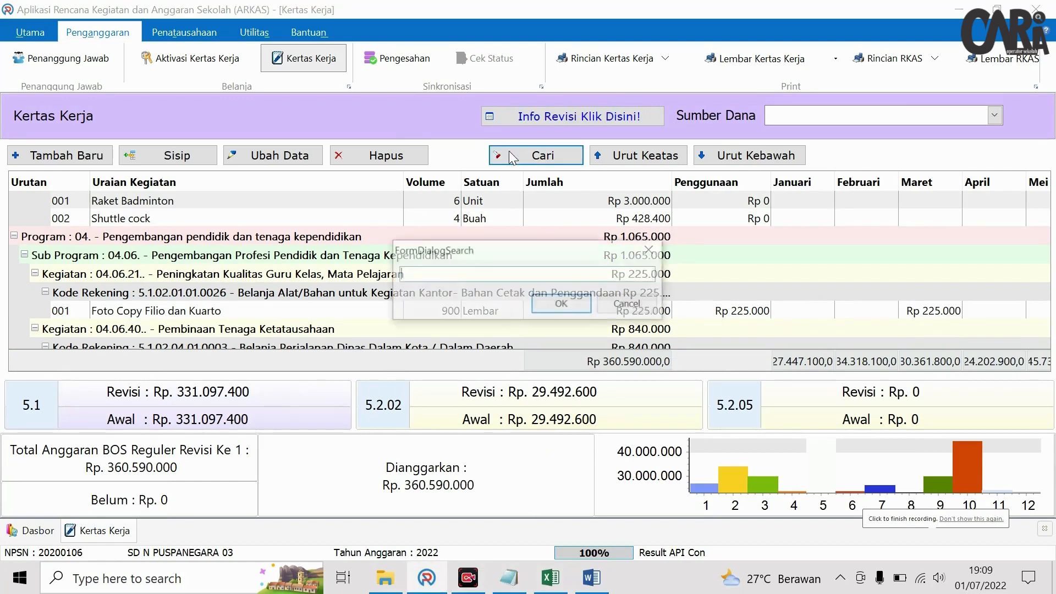
pyautogui.write('toren')
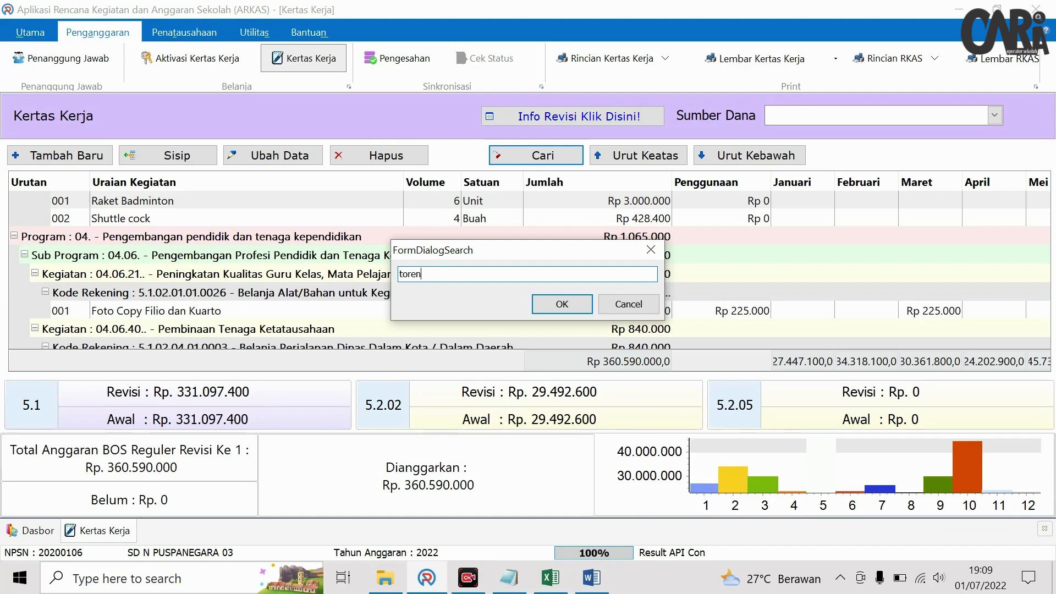
pyautogui.press('Return')
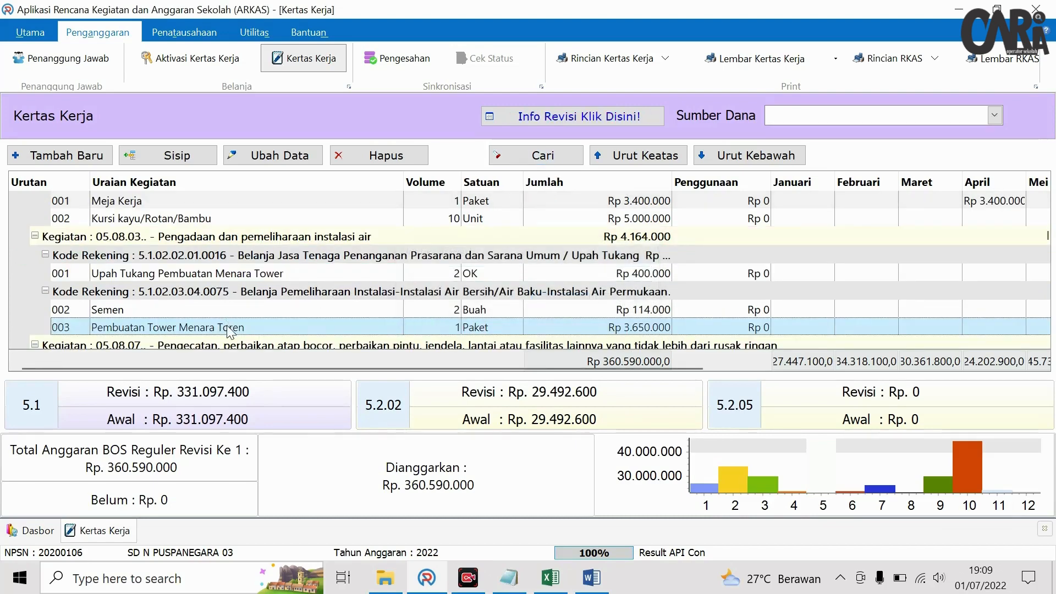
pyautogui.click(374, 154)
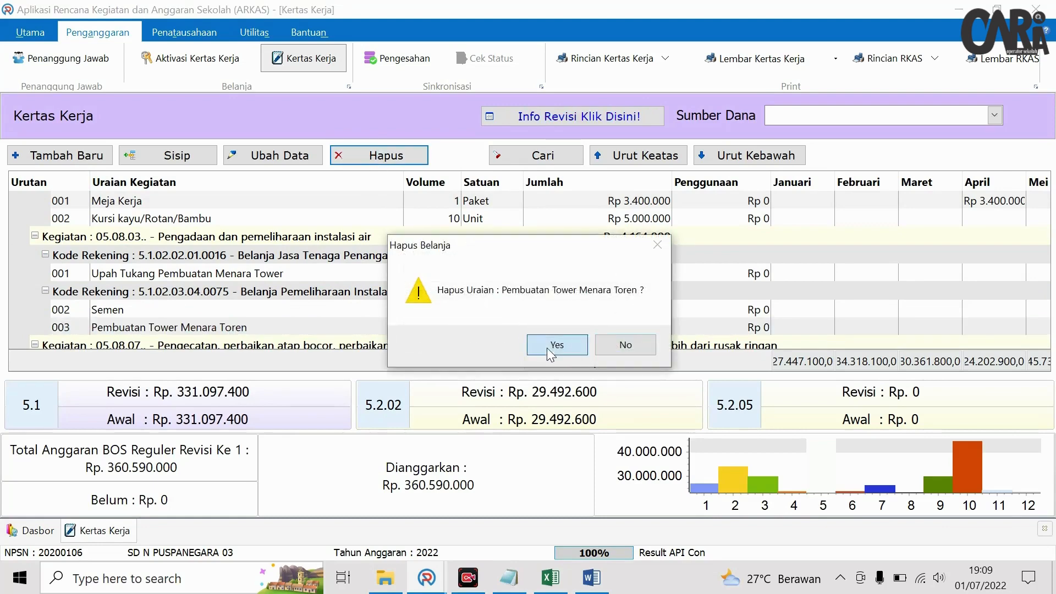
pyautogui.click(546, 348)
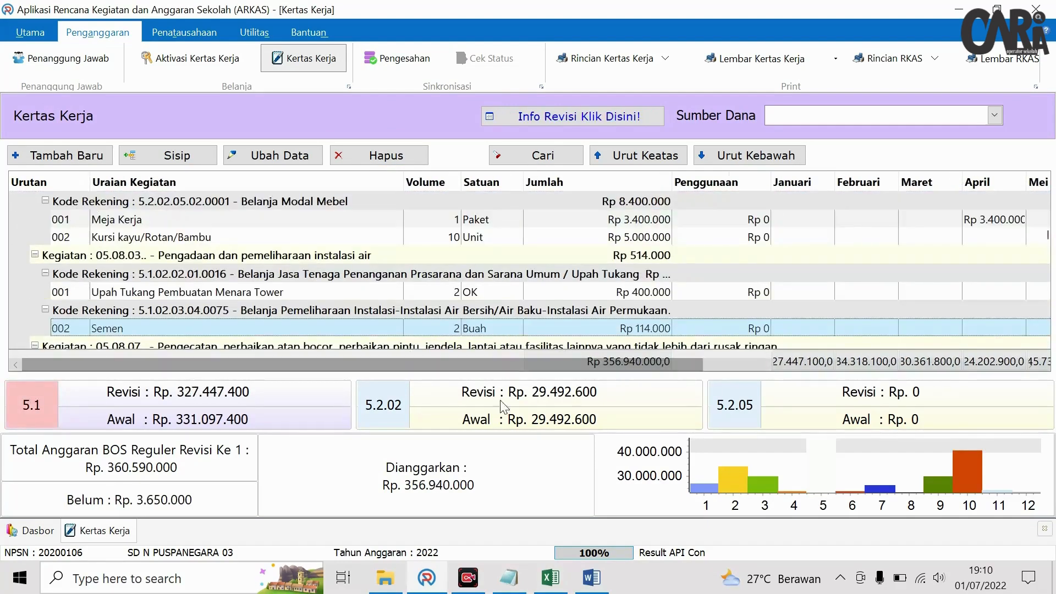
pyautogui.click(550, 577)
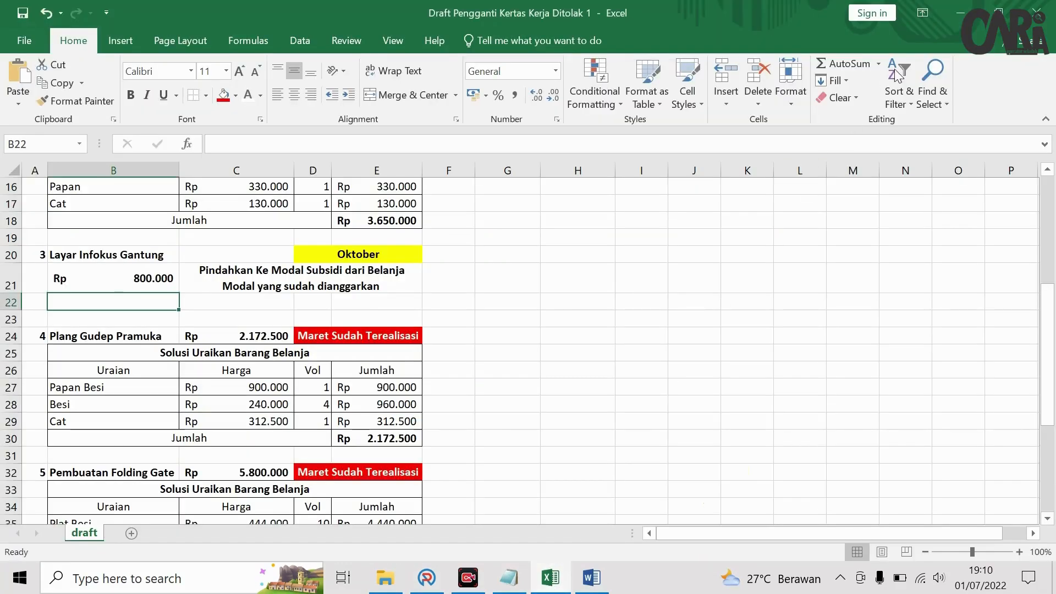
# - Insert a line after Semen described 'Besi Siku Kebutuhan Pembuatan Tower Air', taking its price from the Excel draft
pyautogui.click(998, 11)
pyautogui.scroll(4, 713, 325)
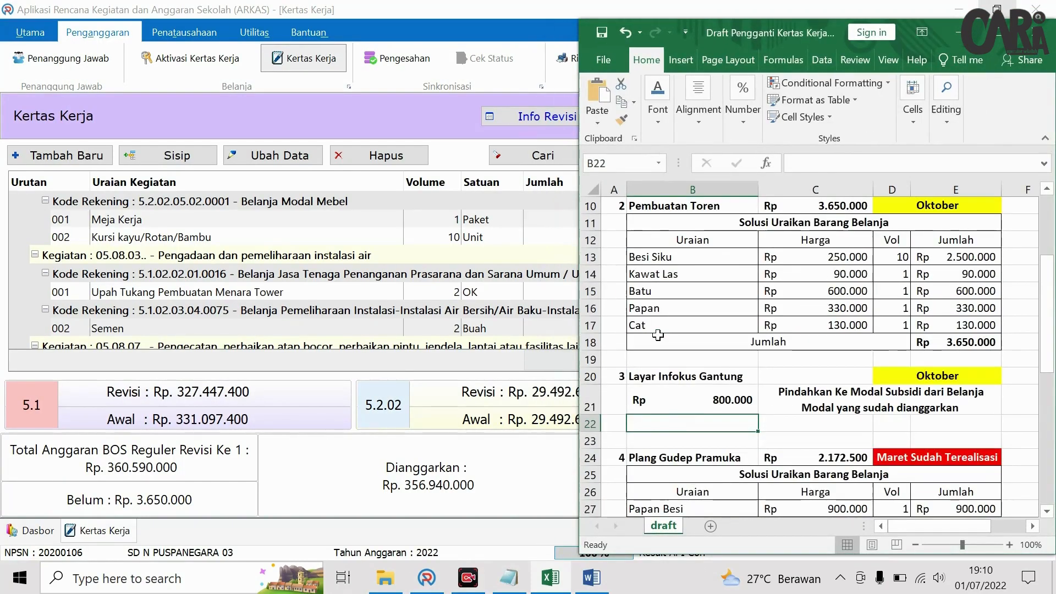
pyautogui.click(659, 355)
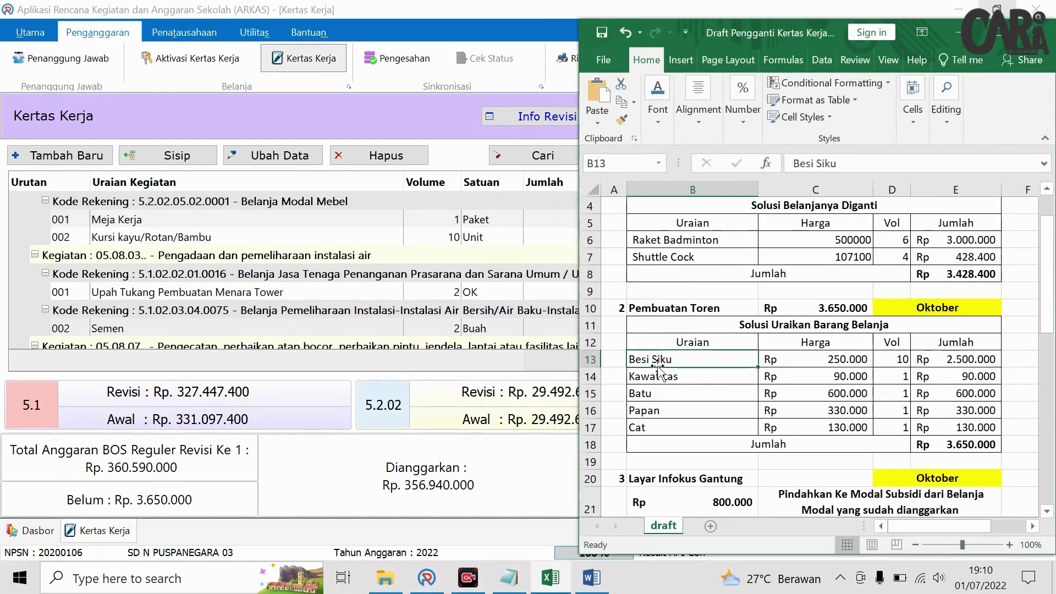
pyautogui.click(211, 328)
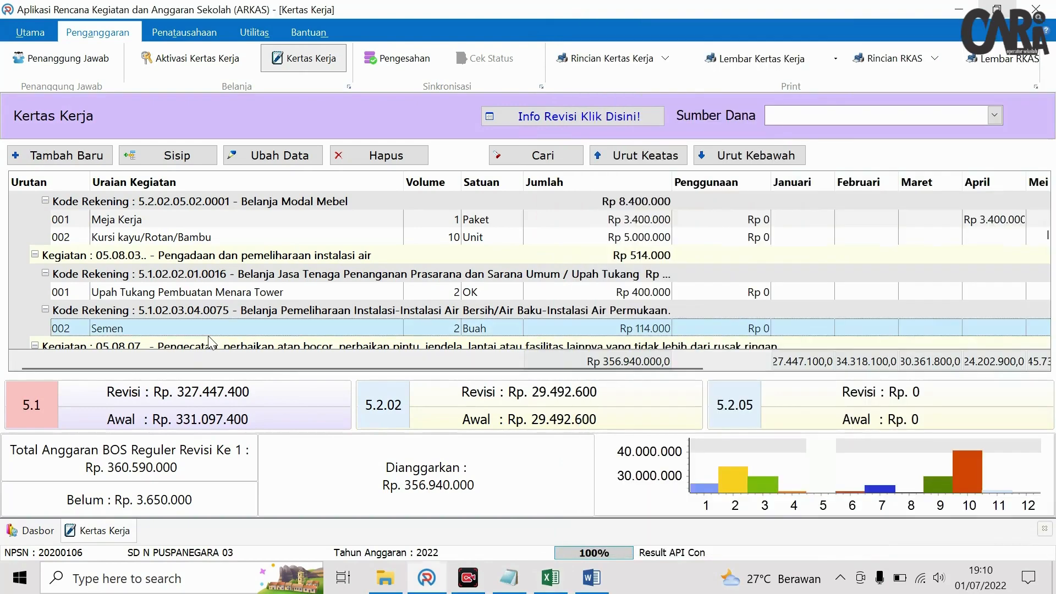
pyautogui.click(177, 156)
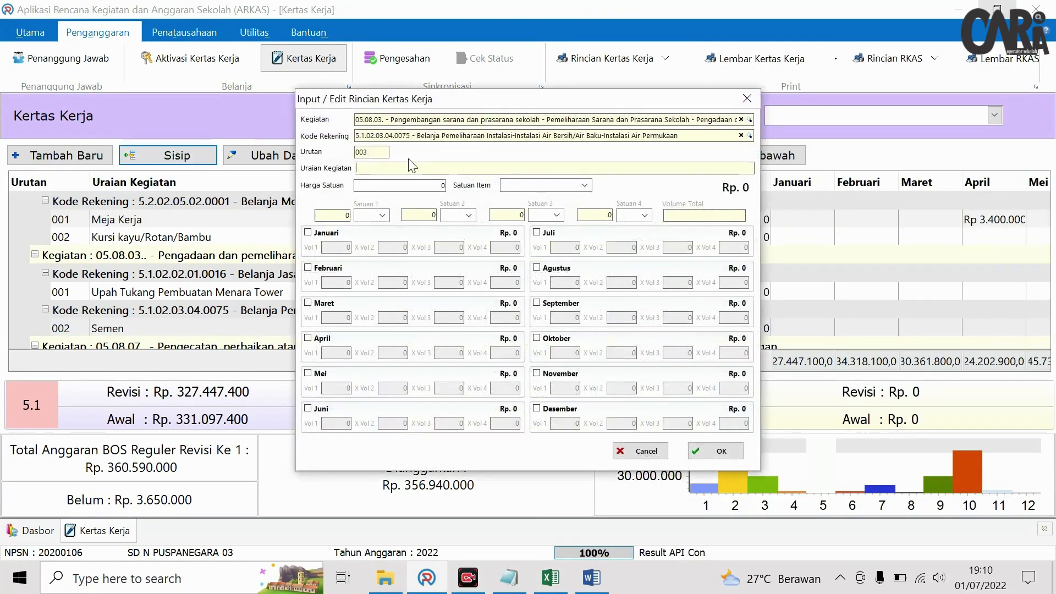
pyautogui.write('Besi Siku Kebutuhan Pembuatan Tower Air')
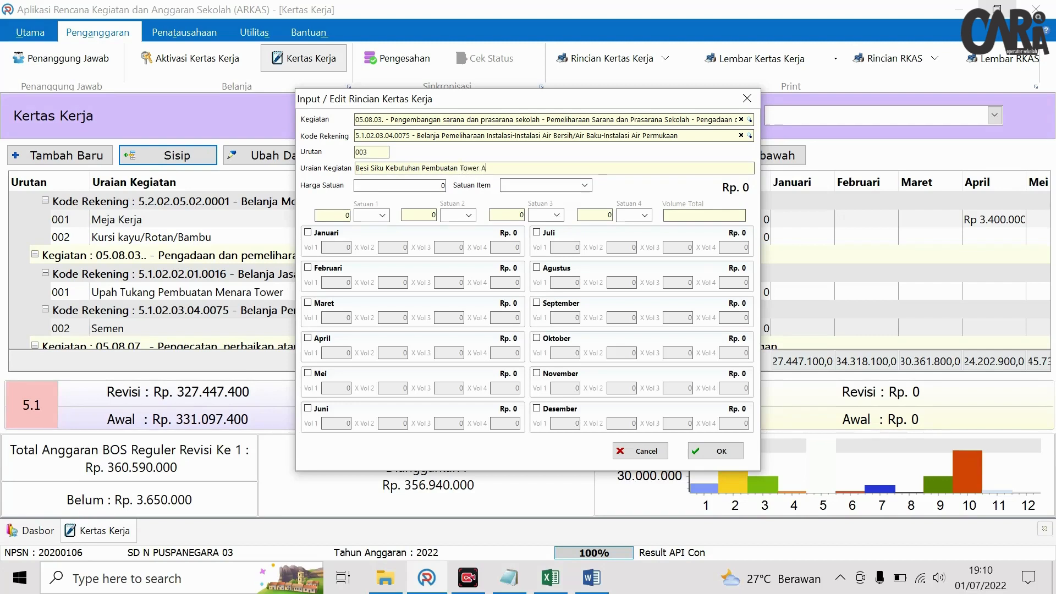
pyautogui.click(416, 181)
pyautogui.click(553, 581)
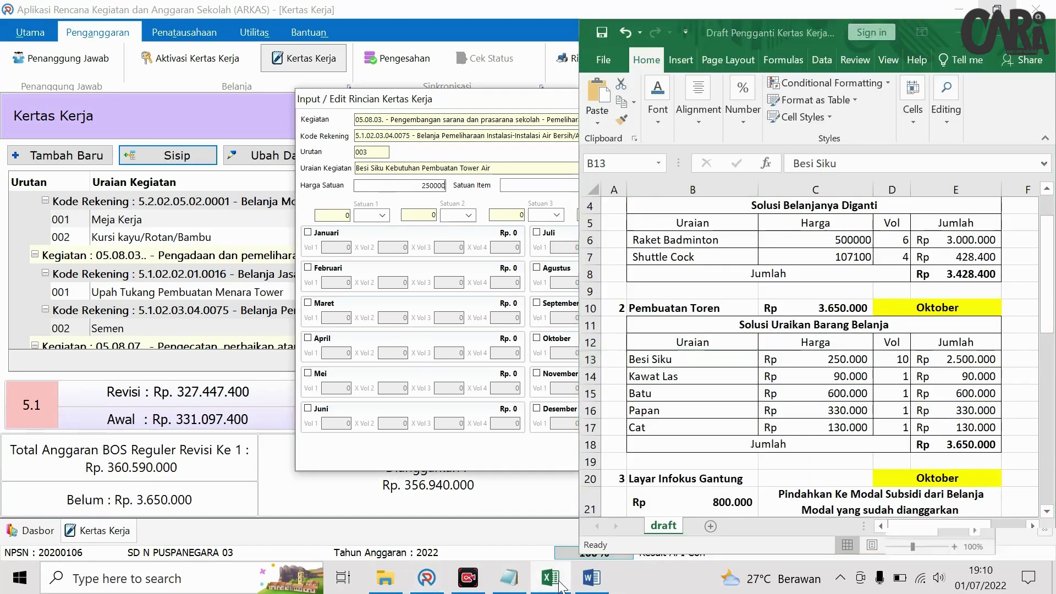
pyautogui.click(553, 578)
# - Budget 10 Buah of Besi Siku in Oktober and save the Rp 2.500.000 line
pyautogui.click(536, 339)
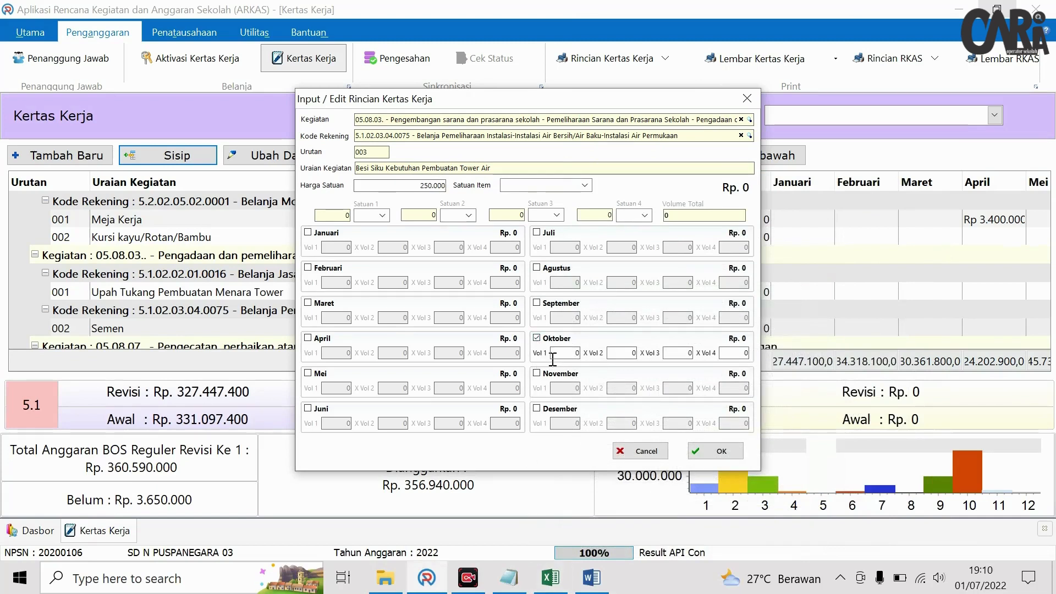
pyautogui.click(624, 353)
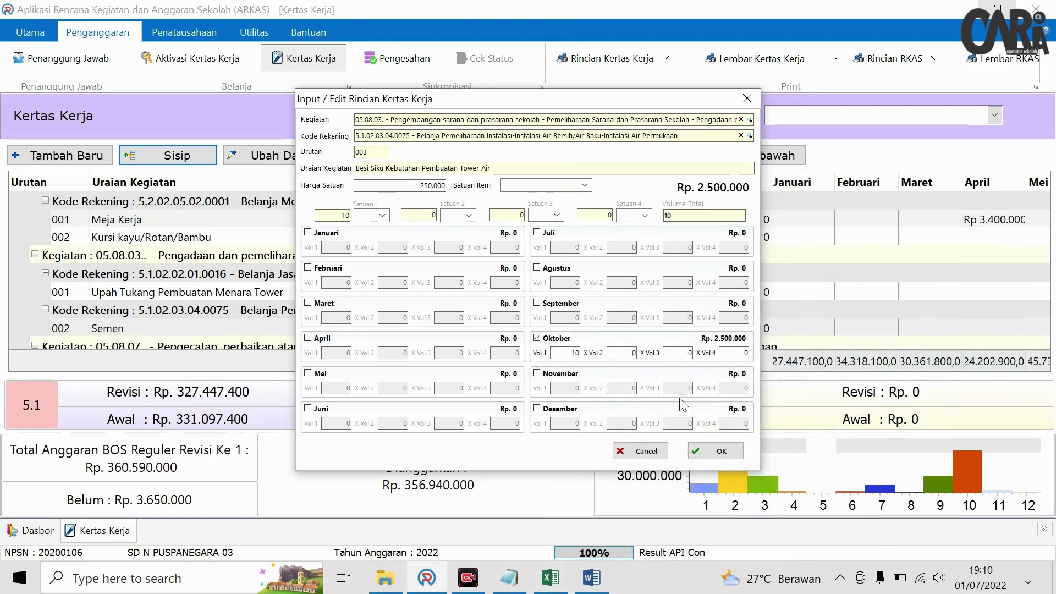
pyautogui.click(715, 456)
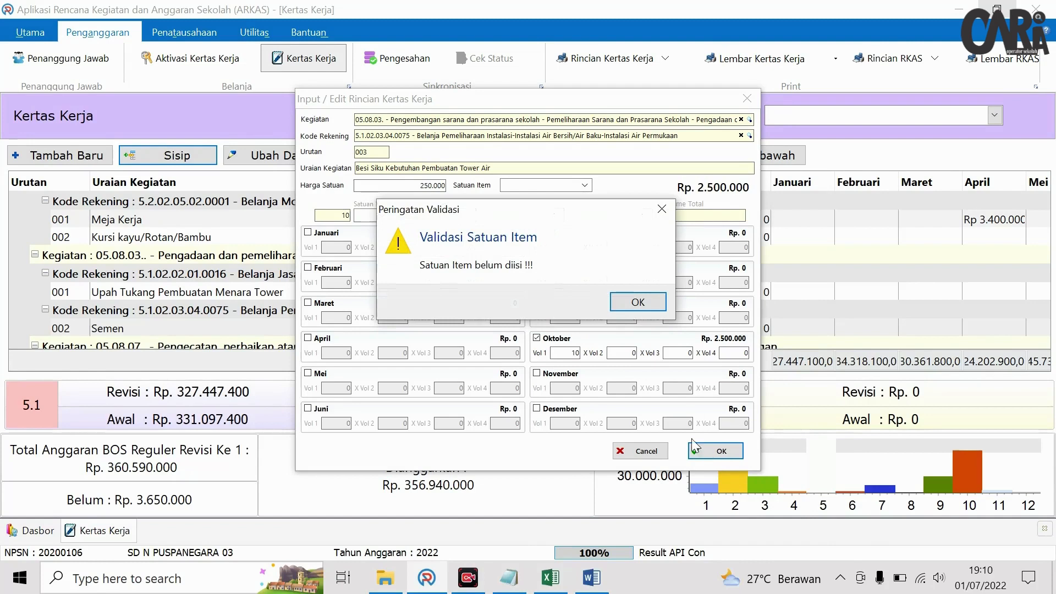
pyautogui.click(643, 309)
pyautogui.click(585, 184)
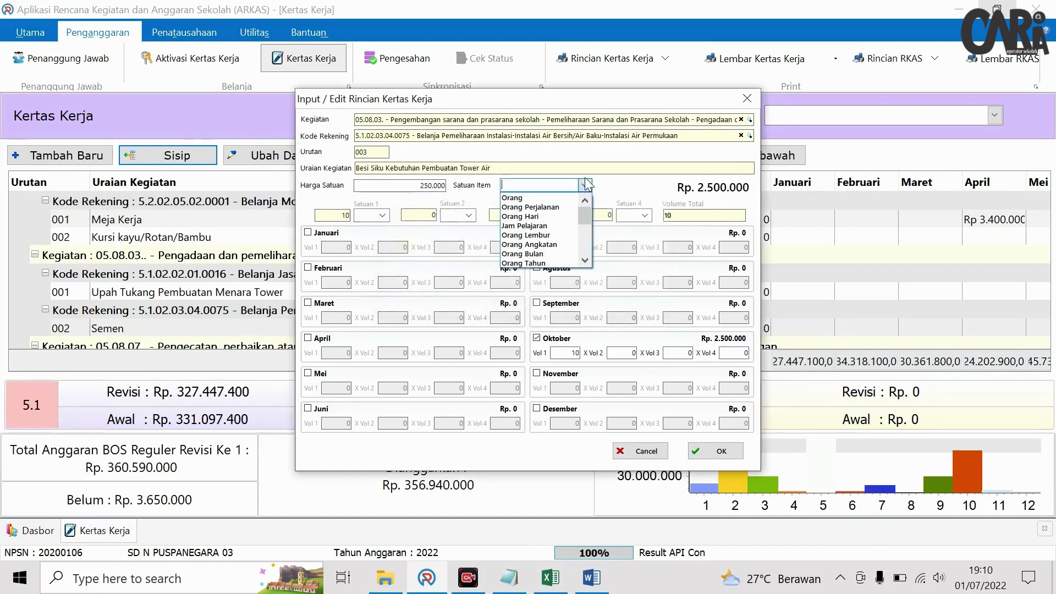
pyautogui.scroll(-3, 565, 223)
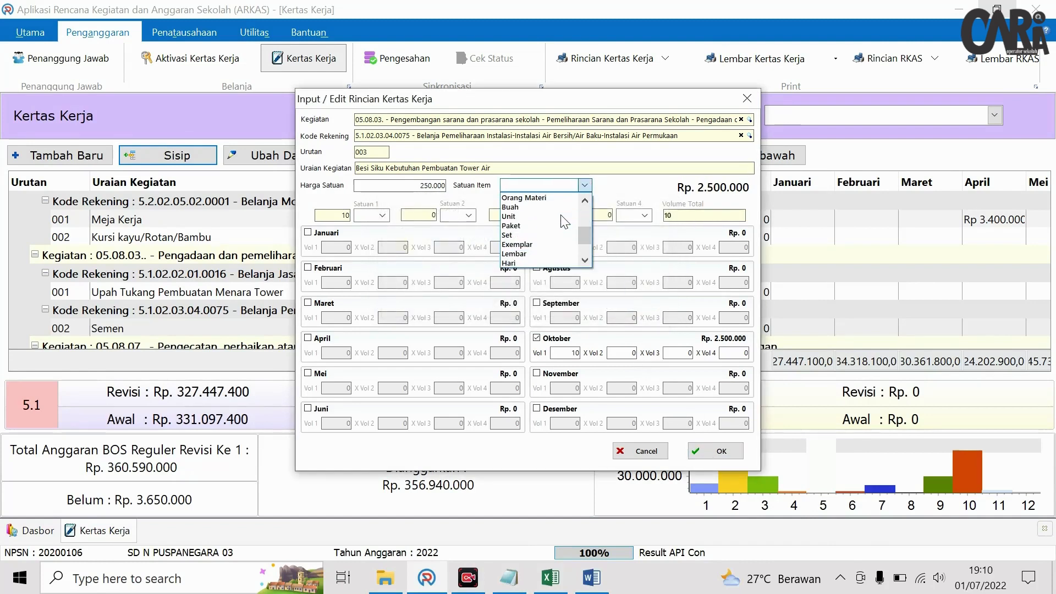
pyautogui.scroll(1, 548, 222)
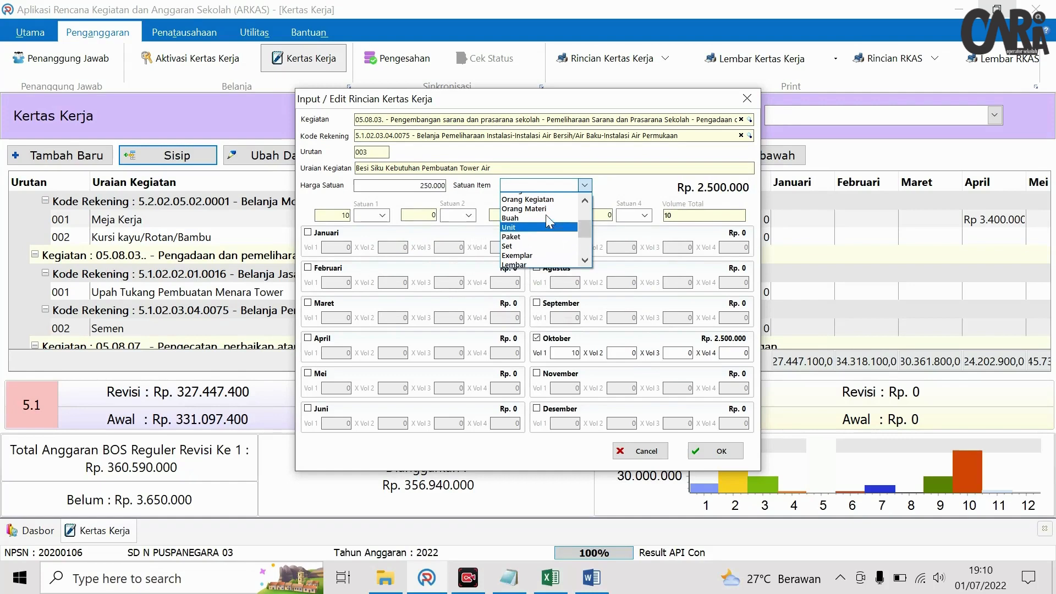
pyautogui.scroll(-2, 548, 223)
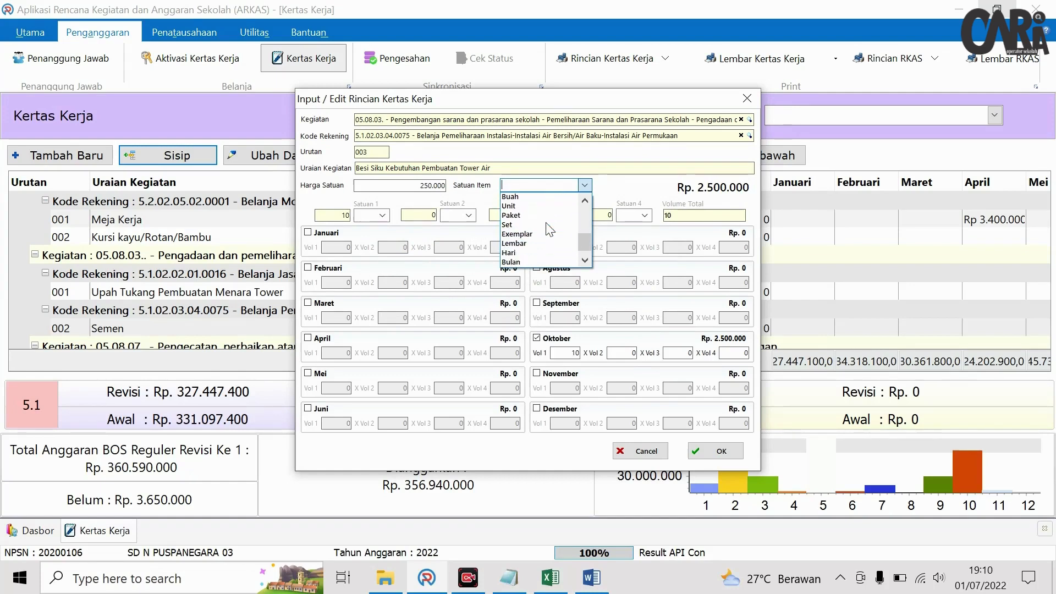
pyautogui.scroll(5, 547, 231)
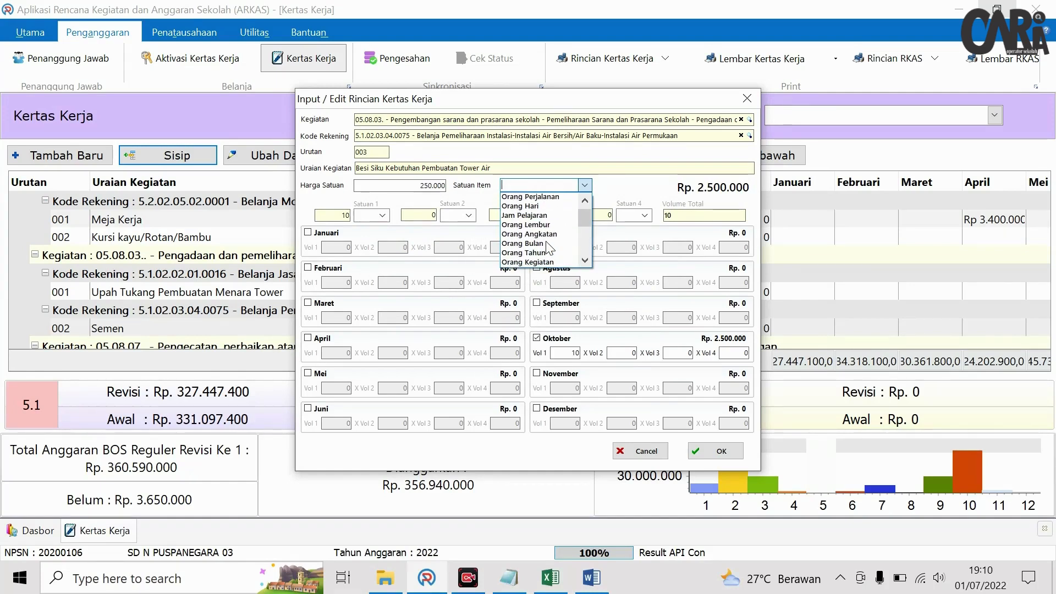
pyautogui.scroll(-5, 547, 245)
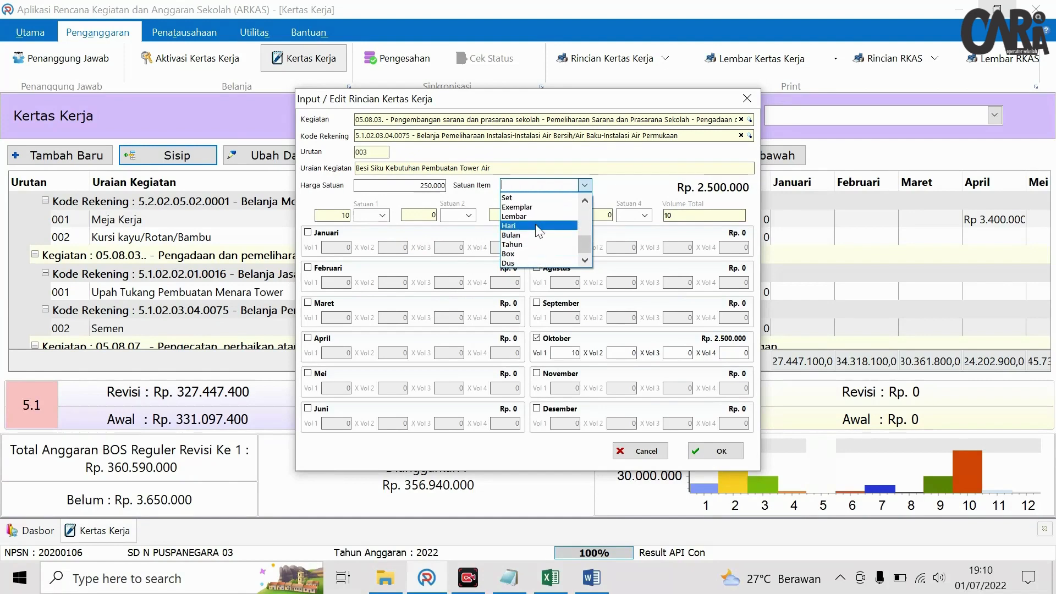
pyautogui.scroll(1, 537, 239)
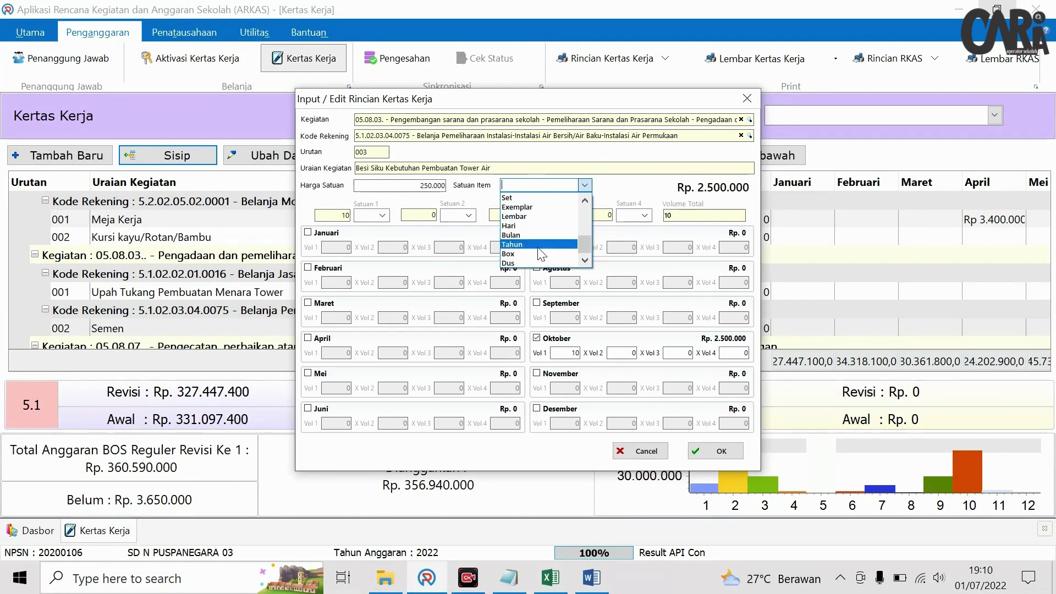
pyautogui.scroll(3, 536, 242)
pyautogui.click(533, 238)
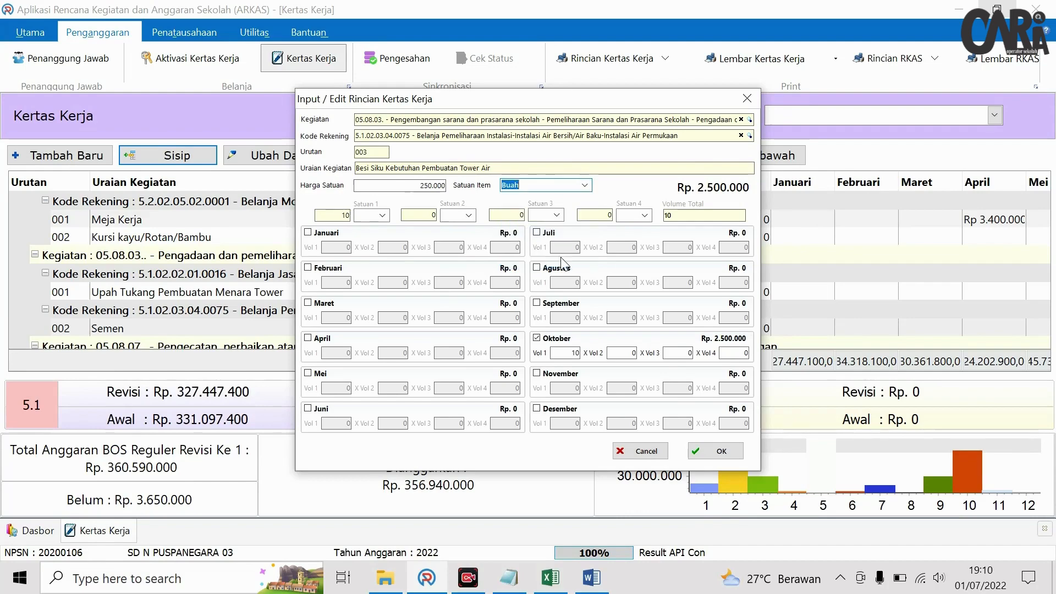
pyautogui.click(707, 449)
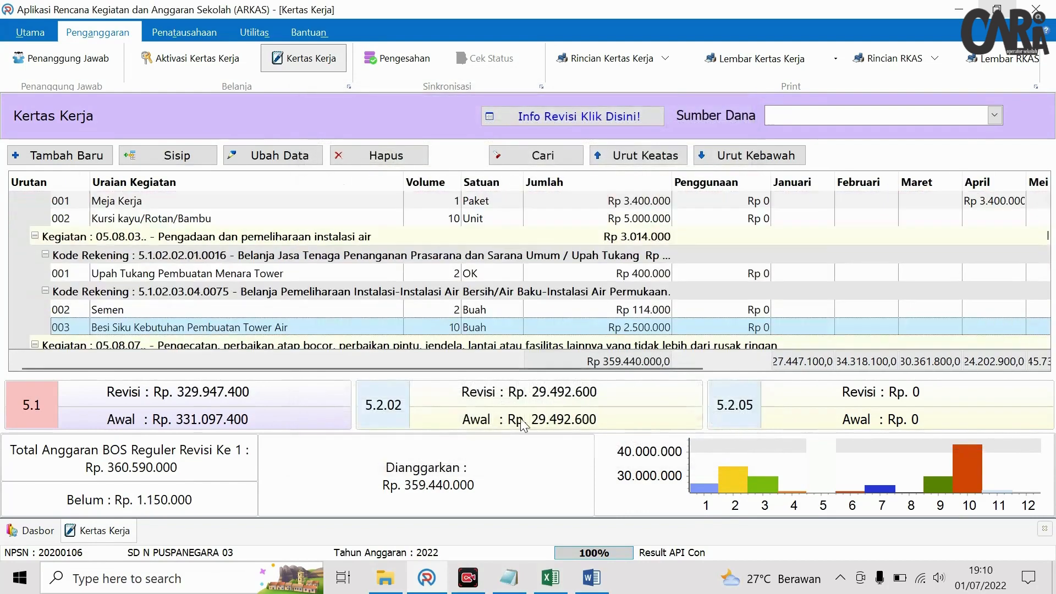
# - Insert a new line described 'Kawat Las Kebutuhan Pembuatan Tower Air'
pyautogui.click(167, 155)
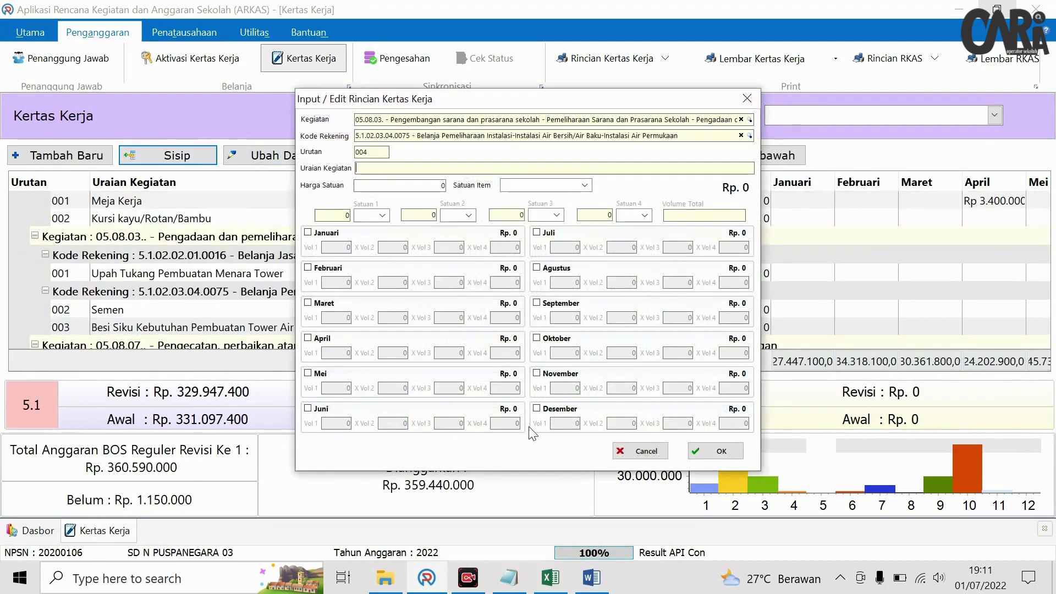
pyautogui.click(550, 577)
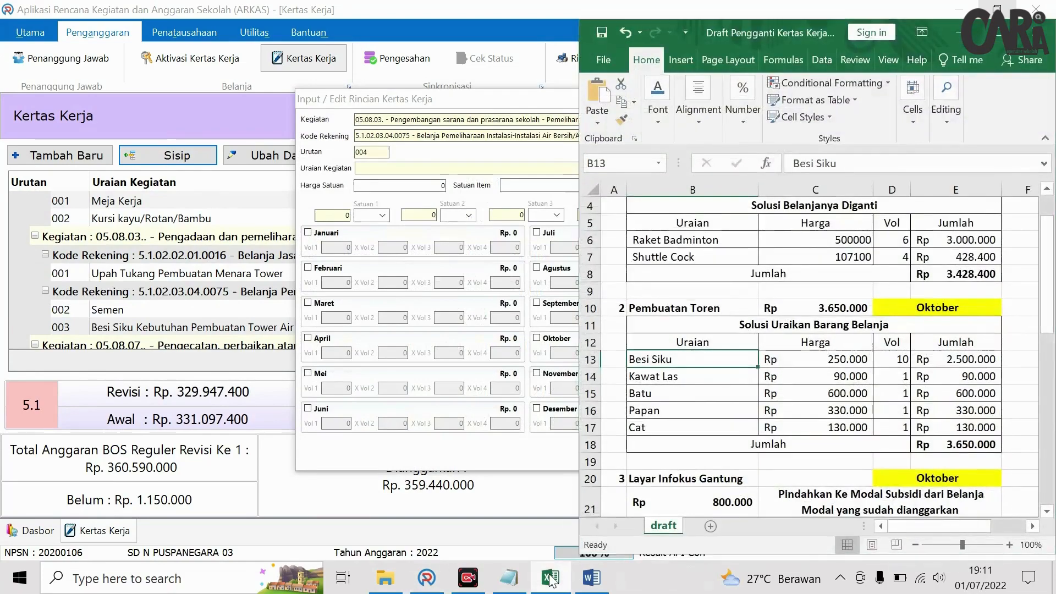
pyautogui.click(389, 302)
pyautogui.write('Kawat Las')
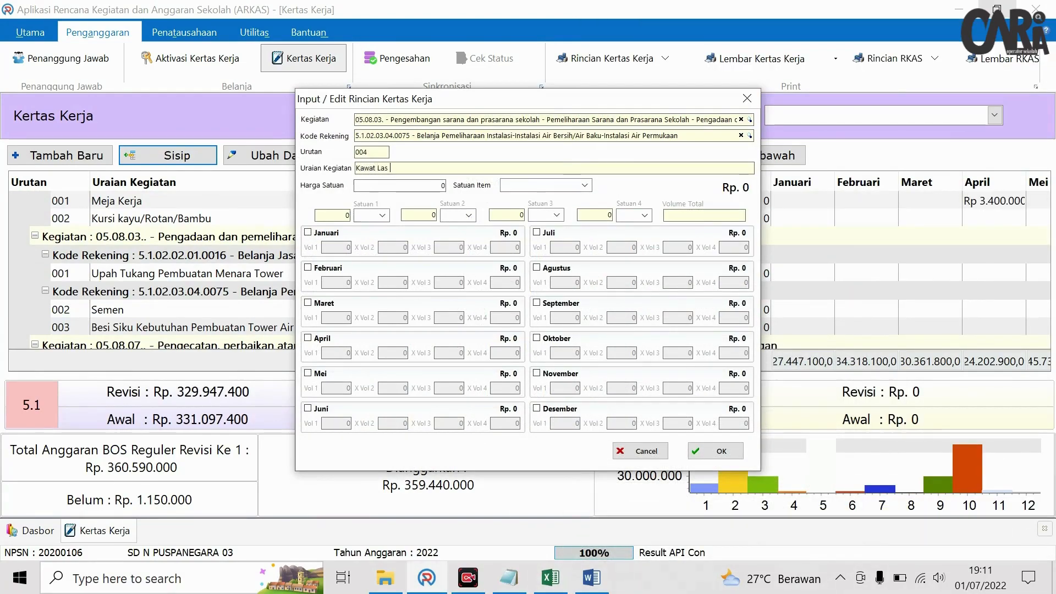
pyautogui.write(' Kebutuhan Pembuat')
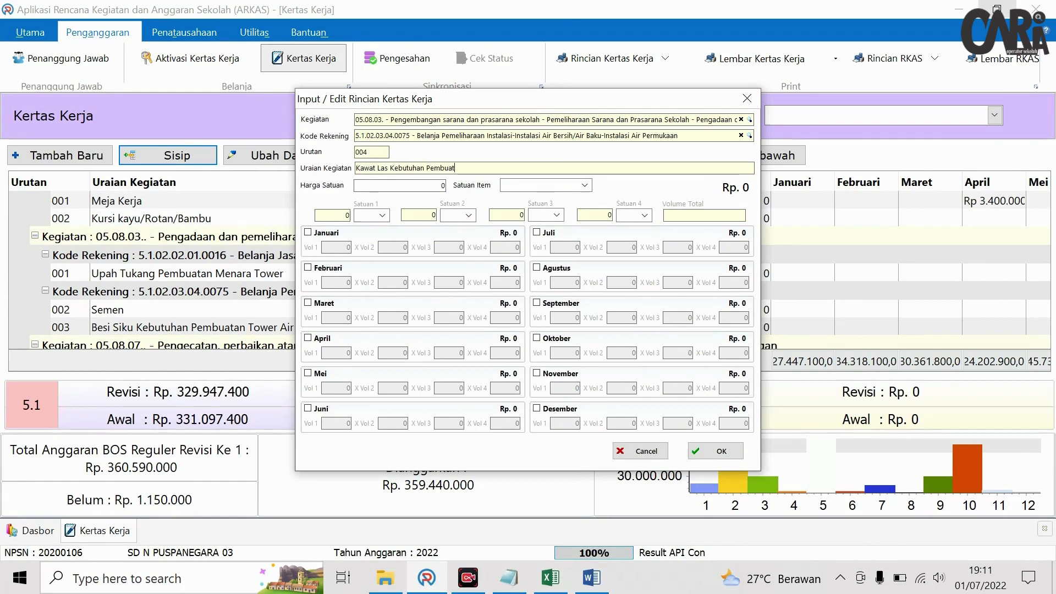
pyautogui.write('an T')
pyautogui.write('o')
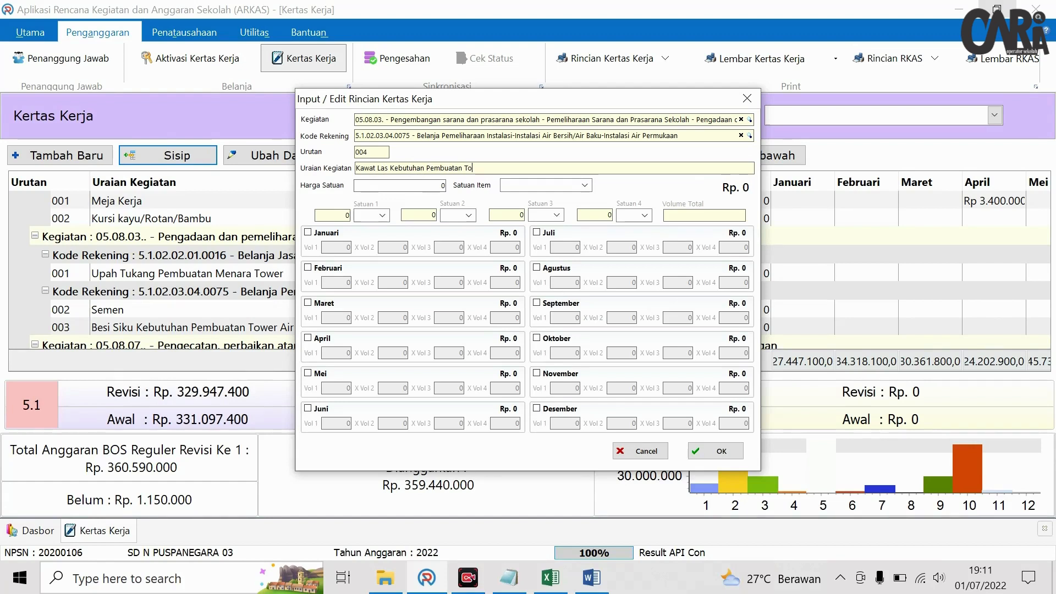
pyautogui.write('wer Air')
pyautogui.moveTo(392, 172); pyautogui.dragTo(513, 166)
pyautogui.hotkey('ctrl', 'c')
pyautogui.click(483, 164)
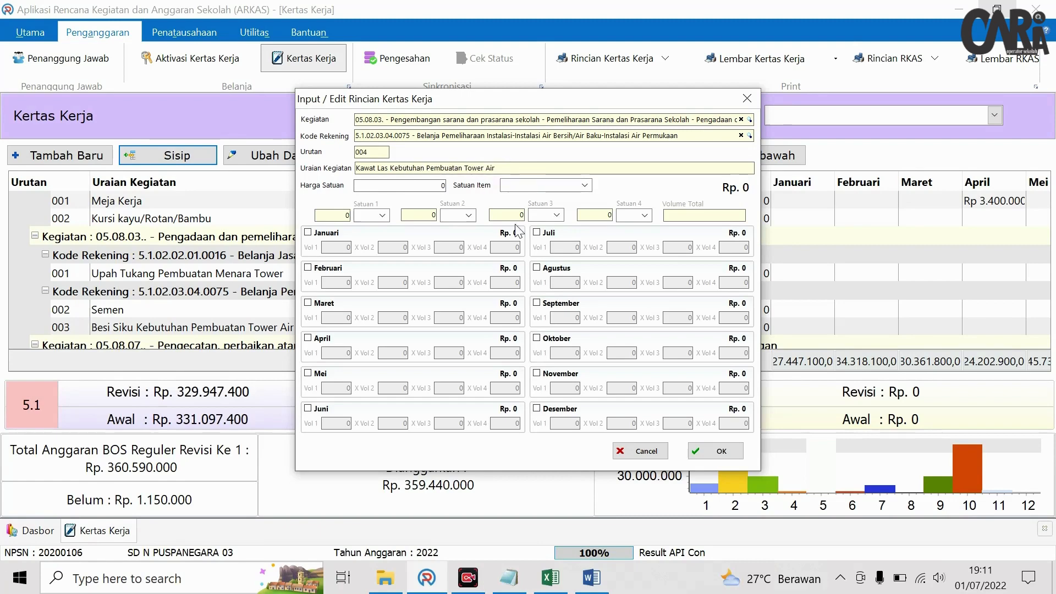
# - Set the Kawat Las line to Rp 90.000, 1 Buah in Oktober, and save it
pyautogui.click(550, 578)
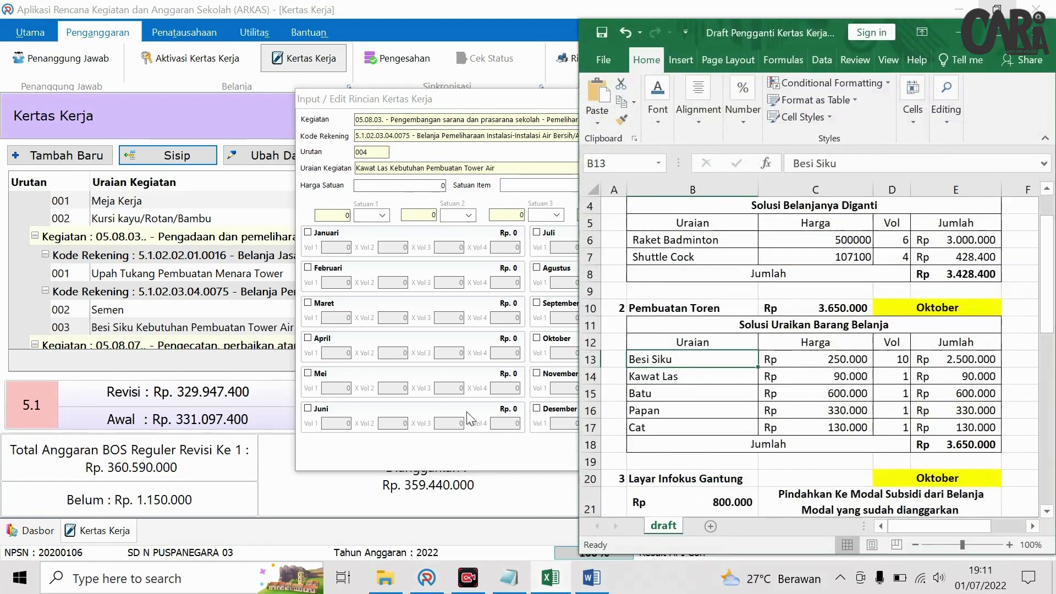
pyautogui.click(394, 186)
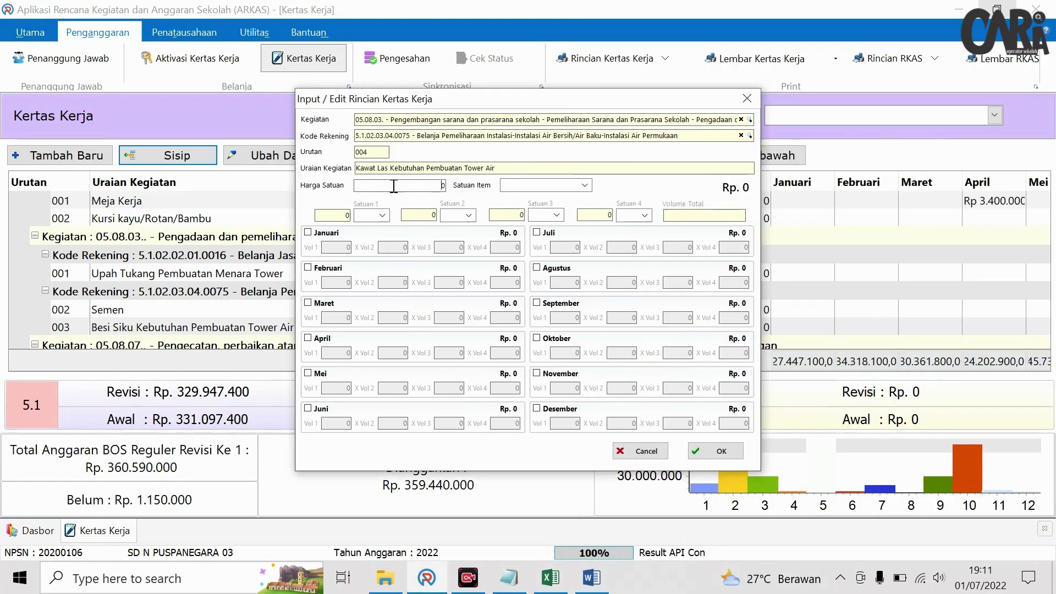
pyautogui.write('90000')
pyautogui.click(584, 185)
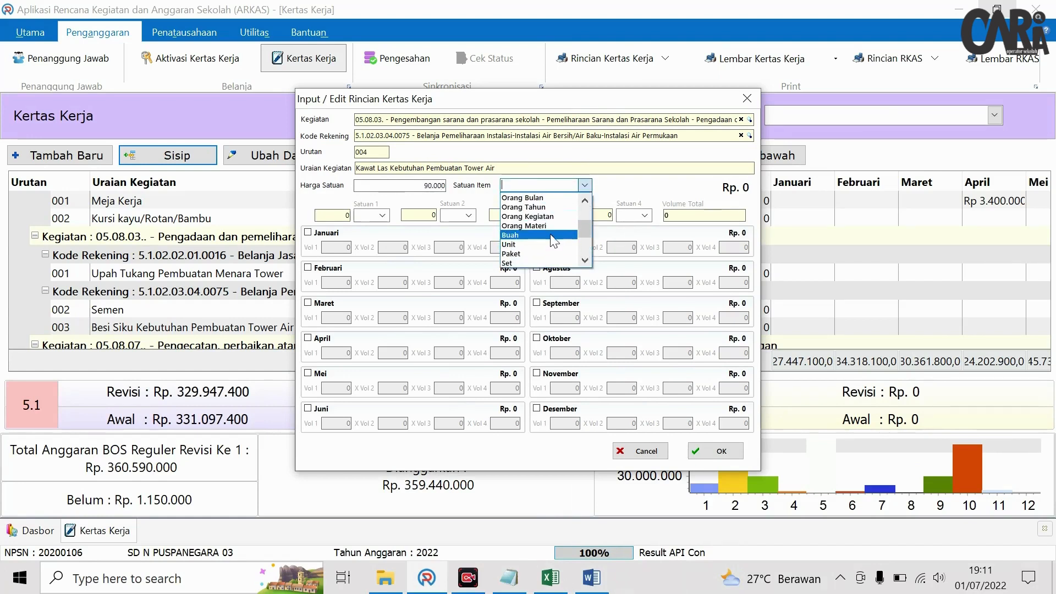
pyautogui.click(553, 236)
pyautogui.click(557, 338)
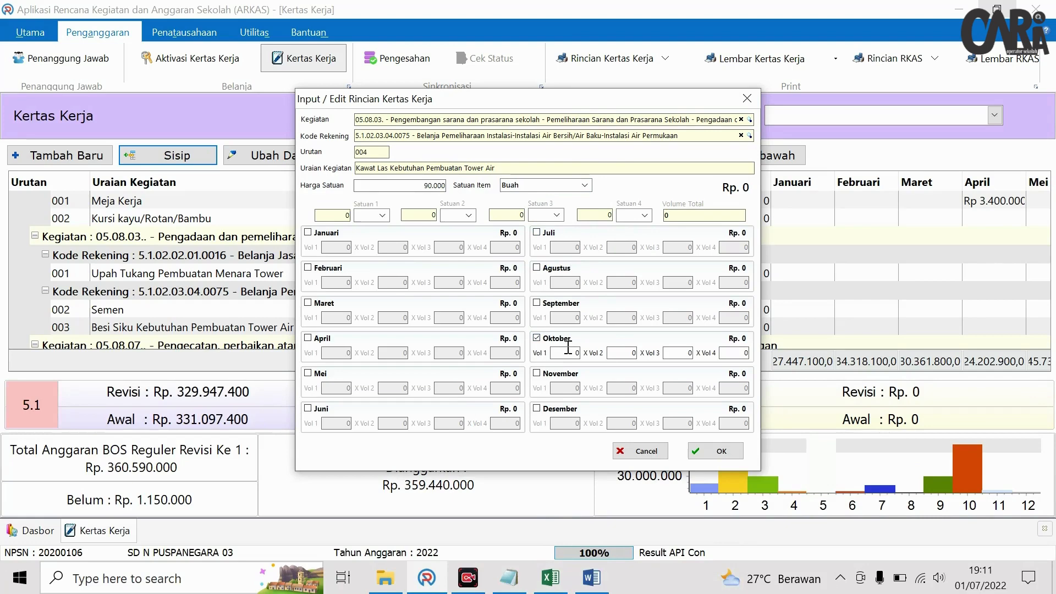
pyautogui.write('1')
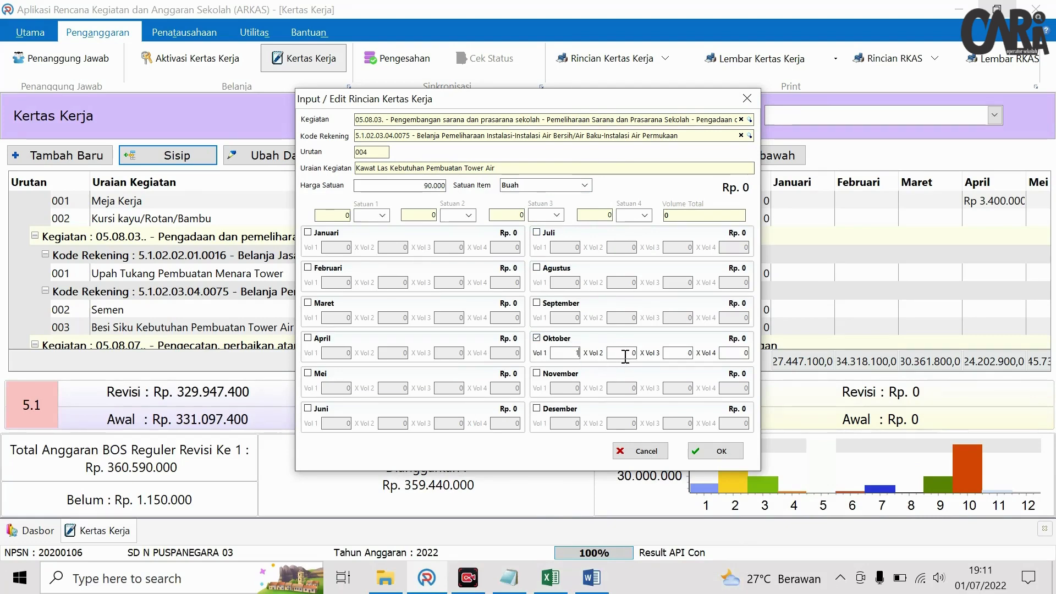
pyautogui.click(713, 449)
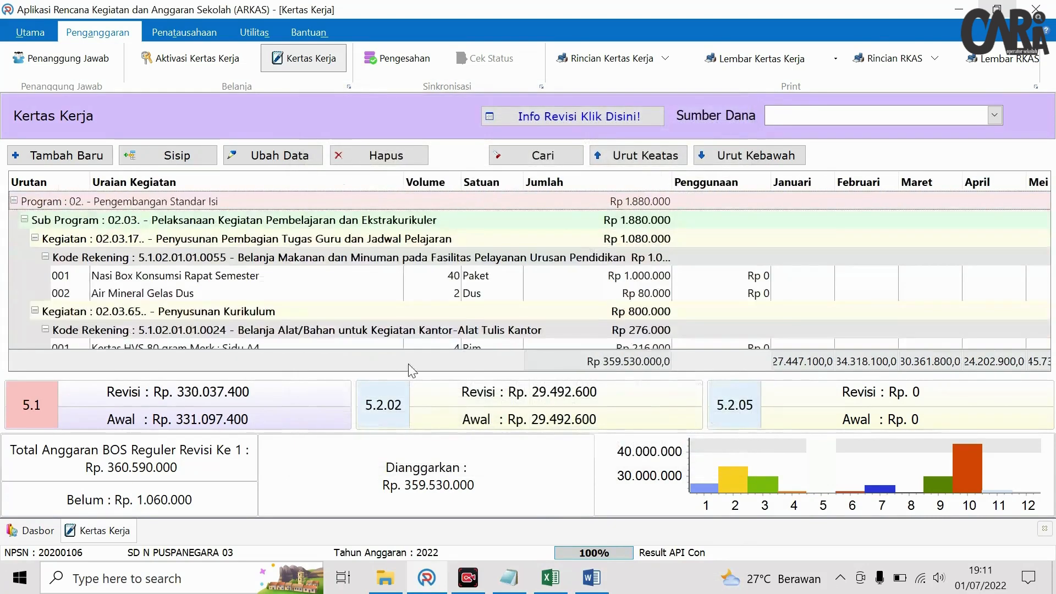
# - Insert a new line described 'Batu Kebutuhan Pembuatan Tower Air'
pyautogui.click(549, 580)
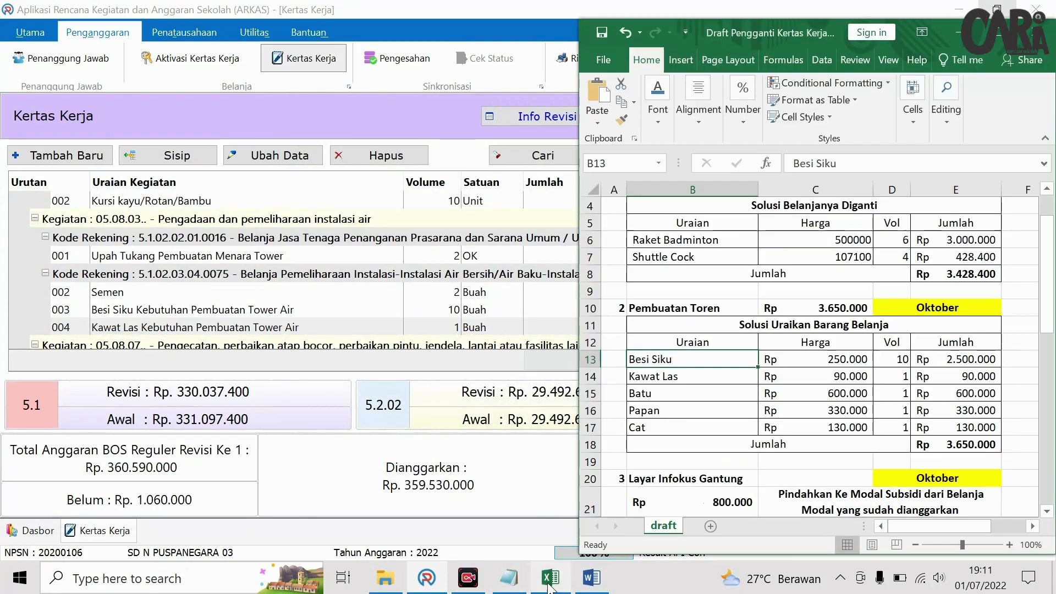
pyautogui.click(549, 580)
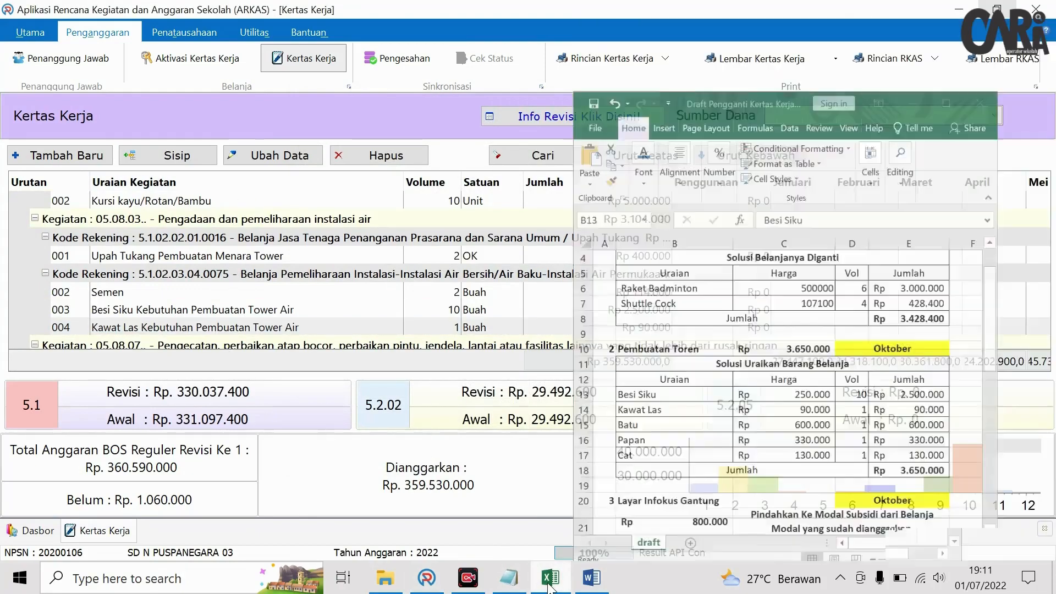
pyautogui.click(173, 154)
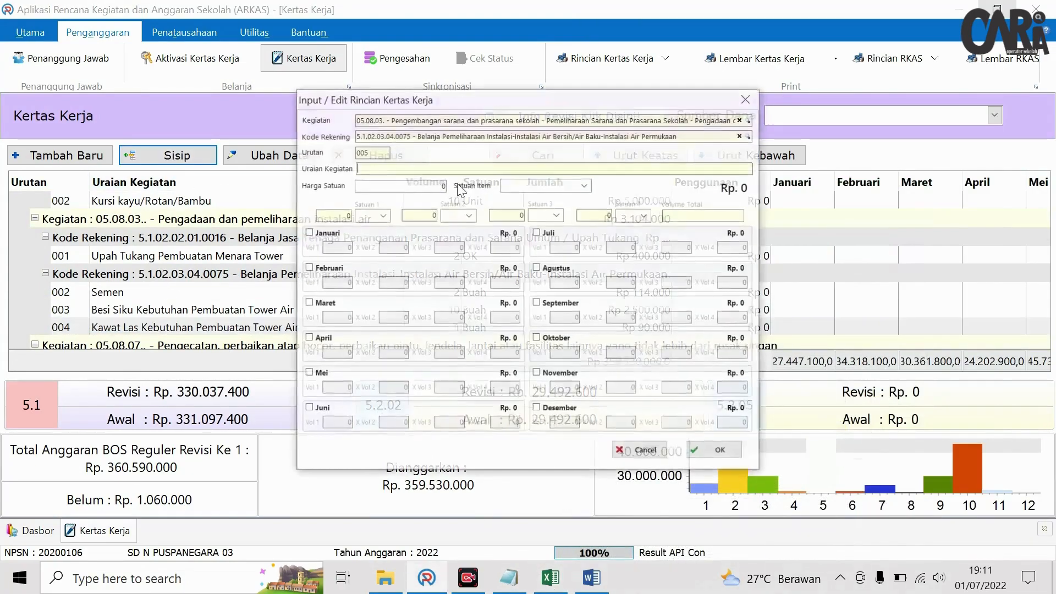
pyautogui.write('Batu')
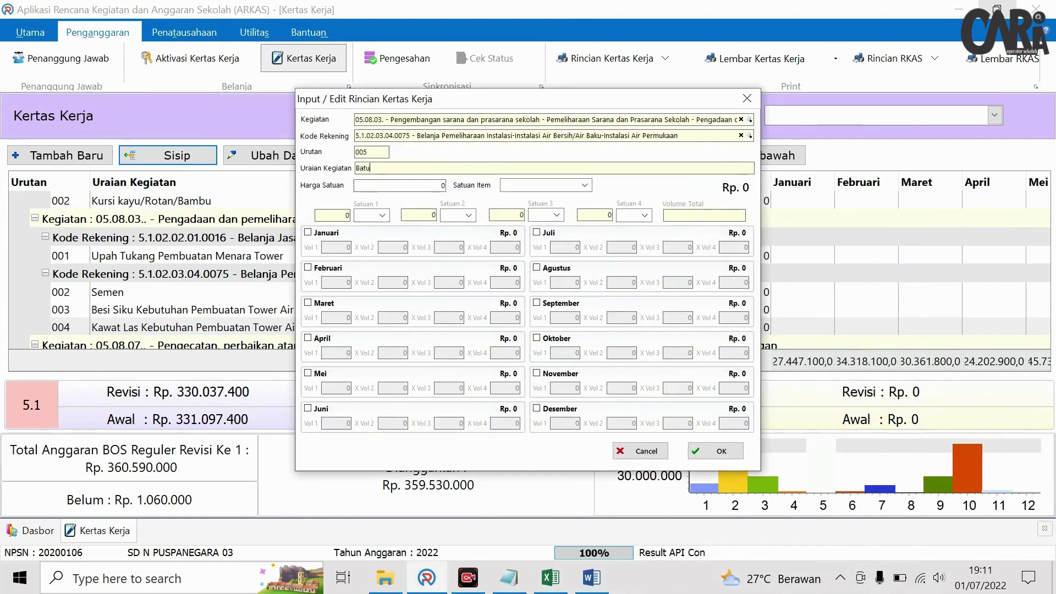
pyautogui.rightClick(411, 163)
pyautogui.click(473, 222)
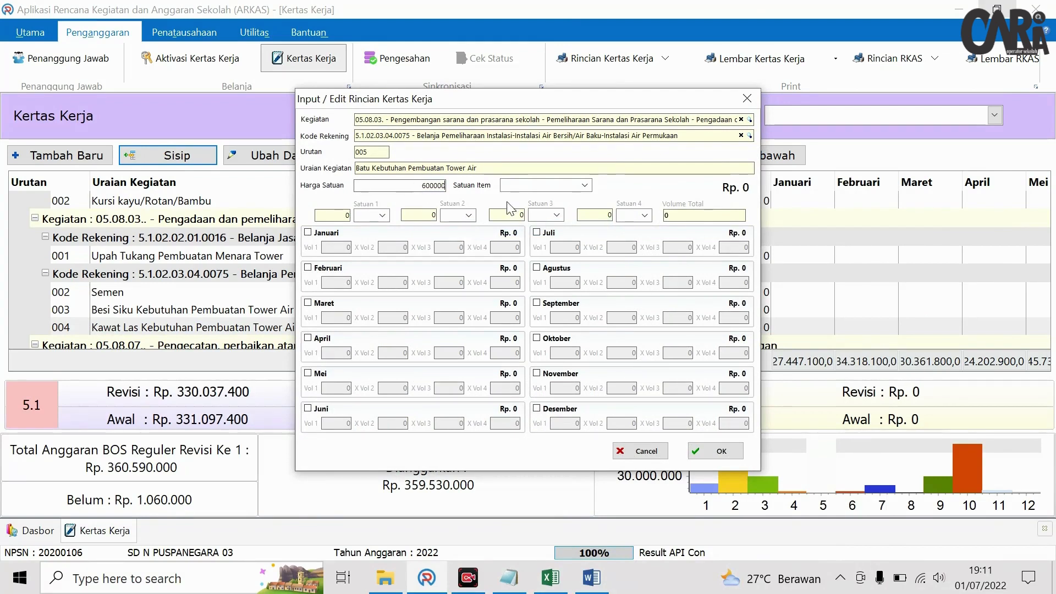
# - Set the Batu line to 1 Paket at Rp 600.000 in Oktober and save it
pyautogui.click(584, 185)
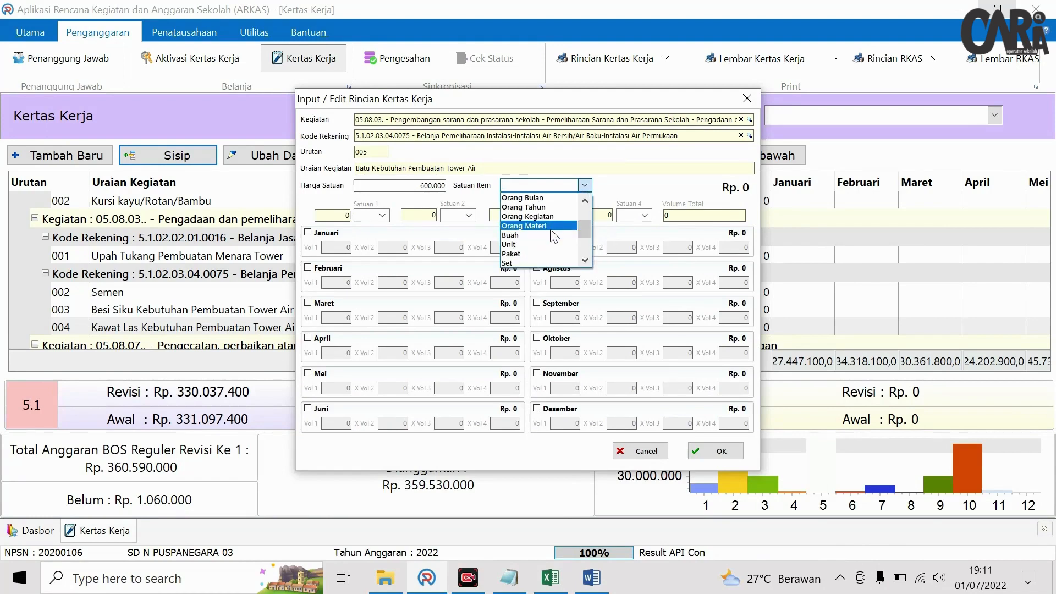
pyautogui.scroll(-1, 534, 237)
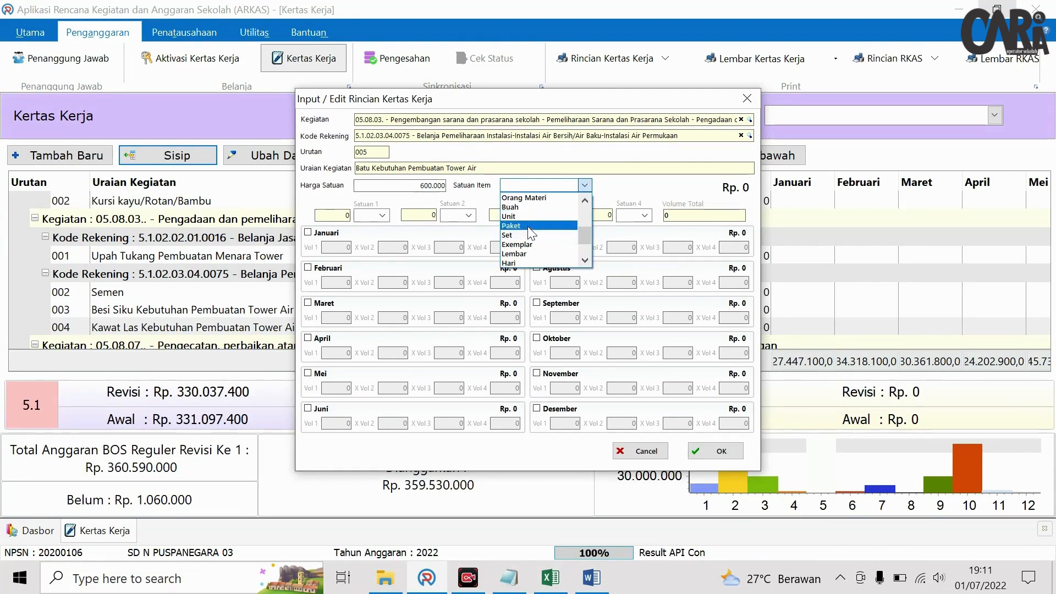
pyautogui.click(528, 226)
pyautogui.click(536, 337)
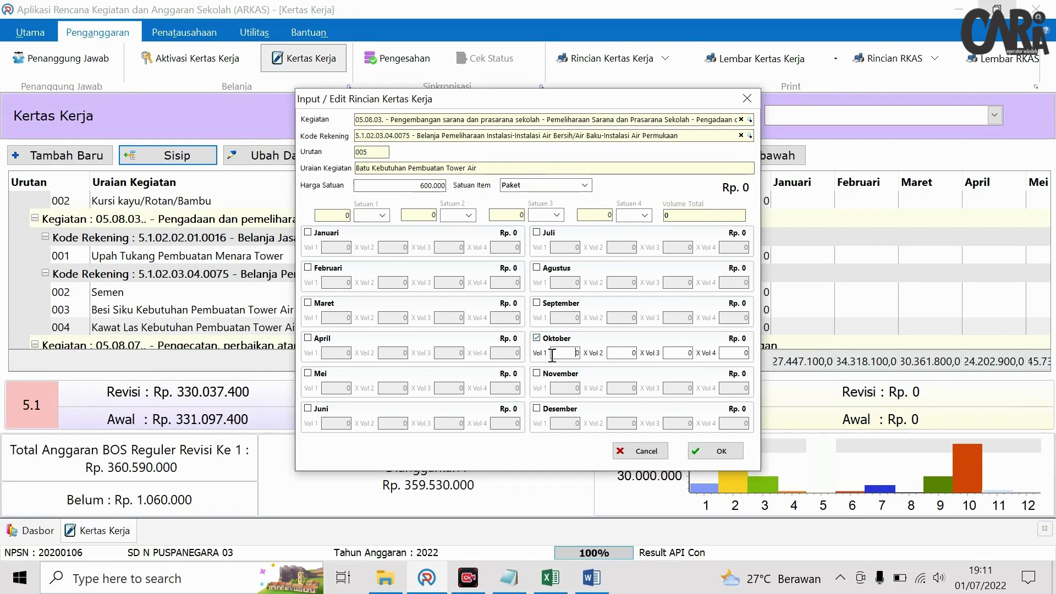
pyautogui.click(618, 352)
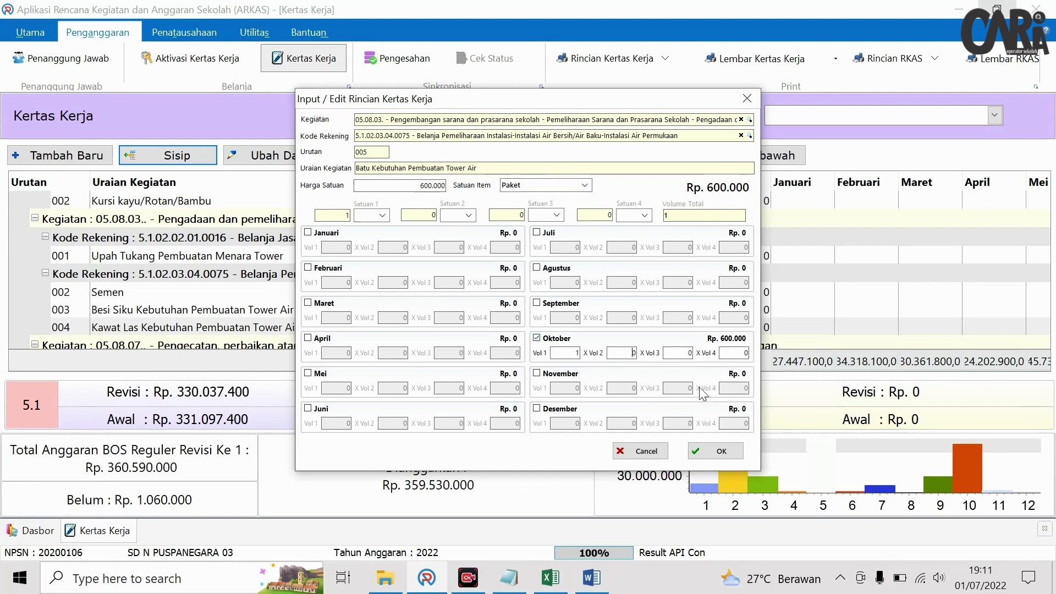
pyautogui.click(717, 451)
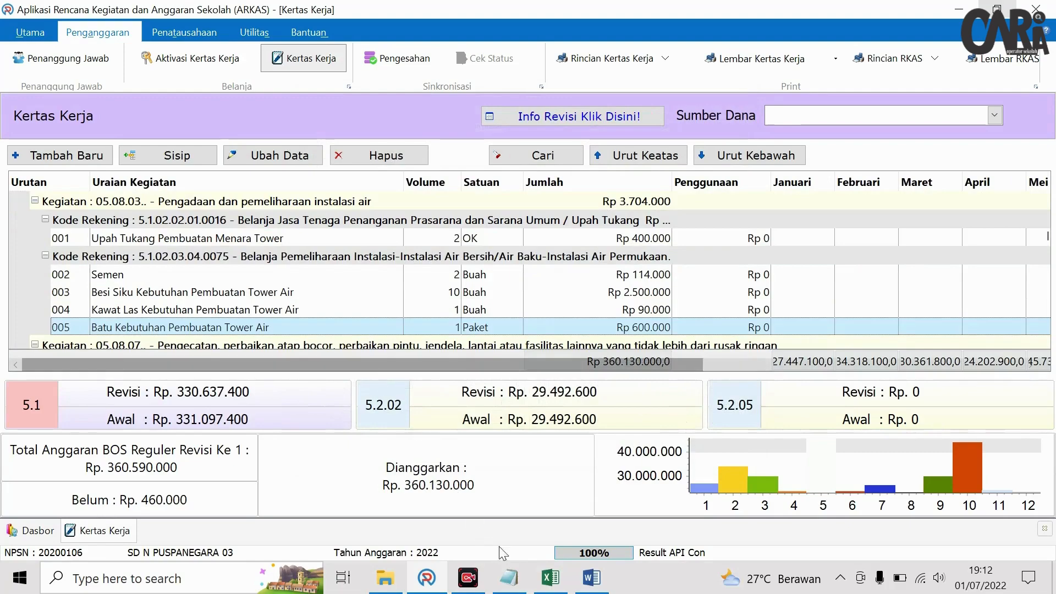
pyautogui.click(549, 578)
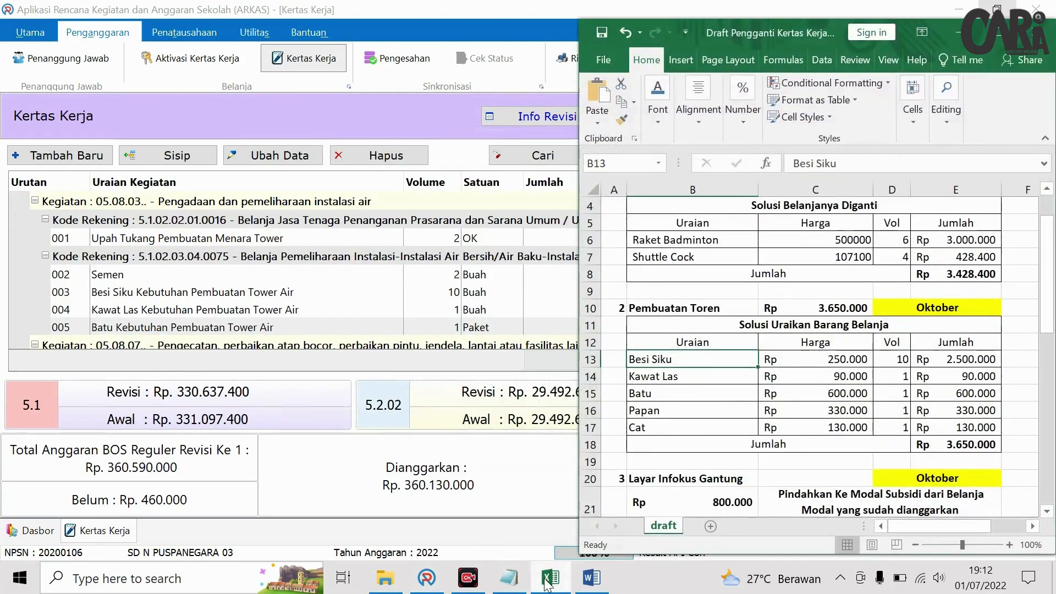
# - Insert a new line described 'Papan Kebutuhan Pembuatan Tower Air'
pyautogui.click(550, 578)
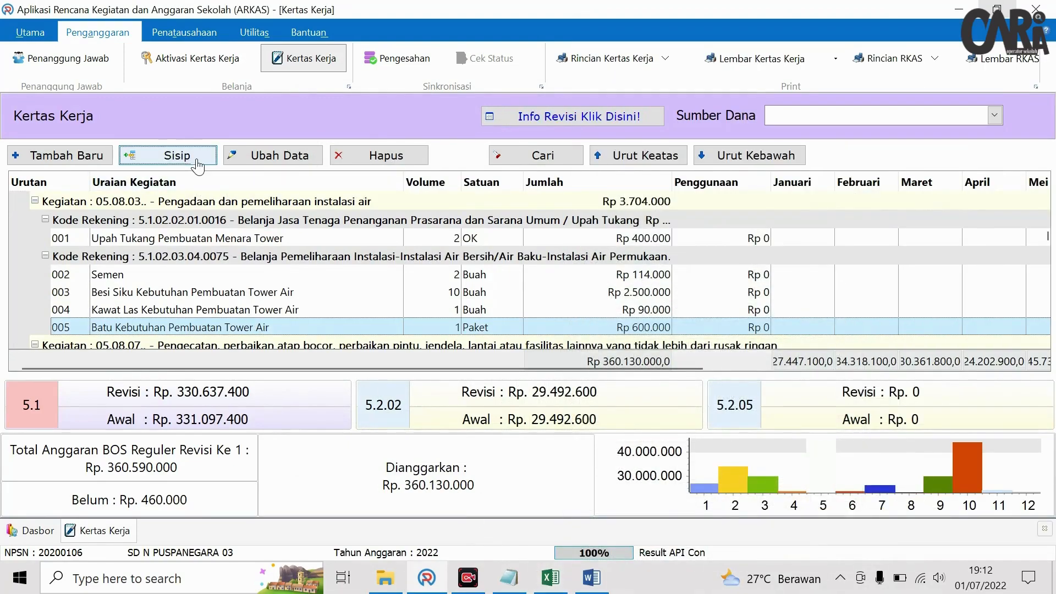
pyautogui.click(197, 164)
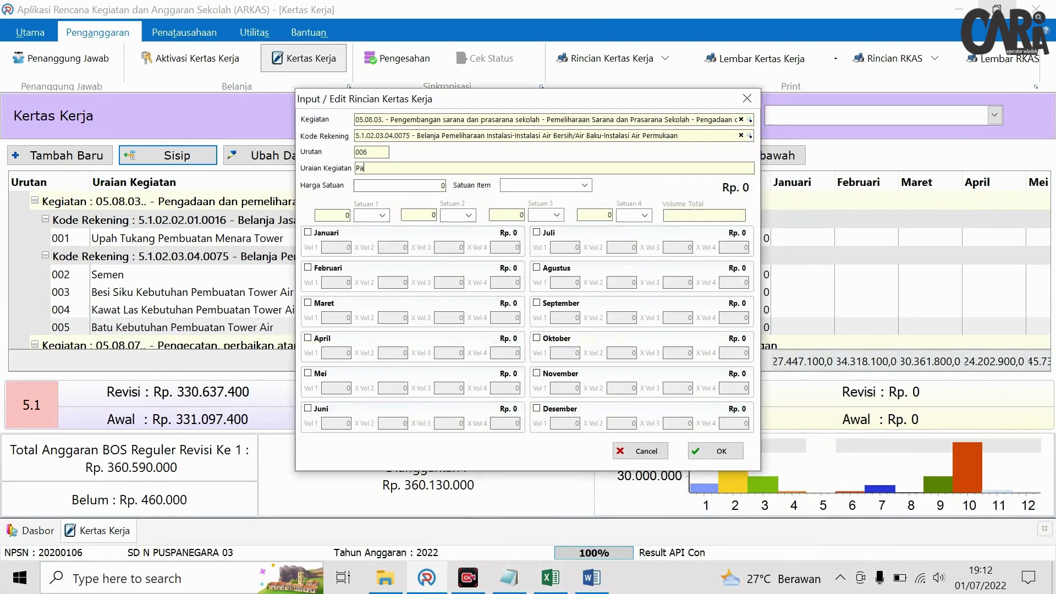
pyautogui.rightClick(449, 169)
pyautogui.click(549, 231)
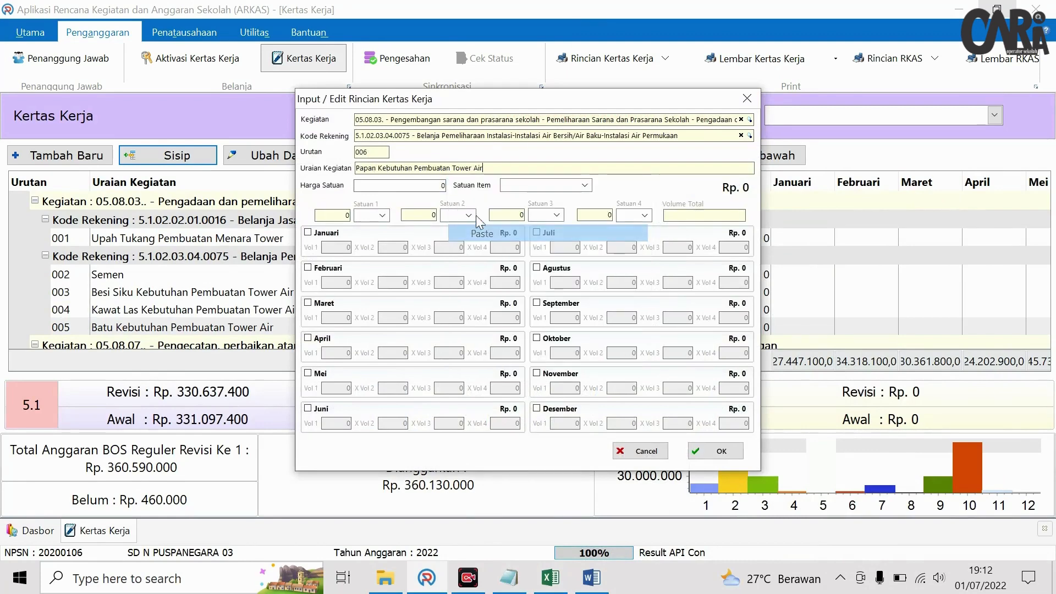
pyautogui.click(445, 181)
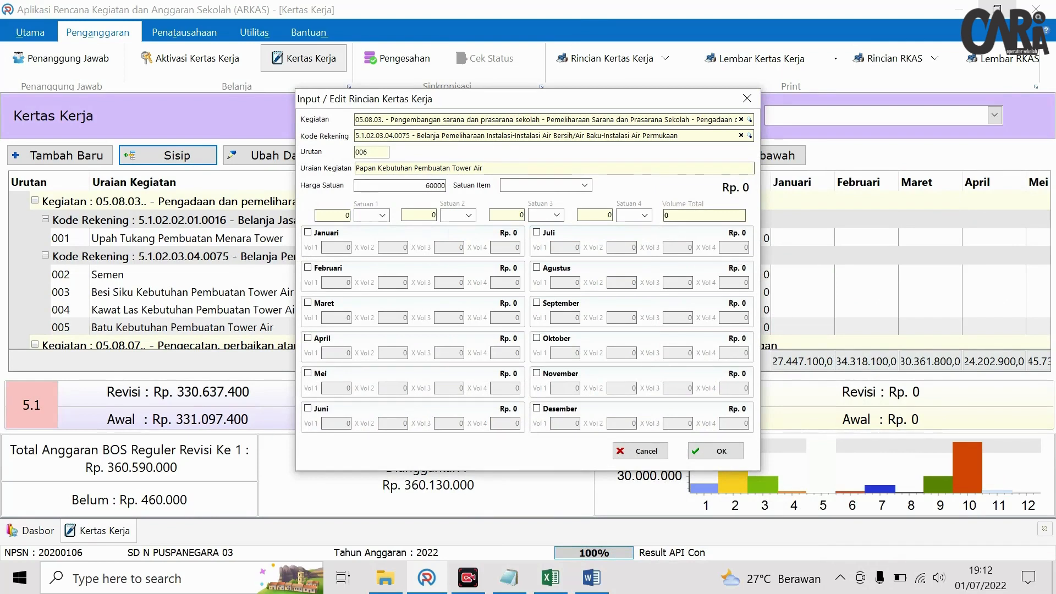
# - Set the Papan line to 1 Buah at Rp 600.000 in Oktober and save it
pyautogui.click(585, 186)
pyautogui.scroll(-1, 539, 253)
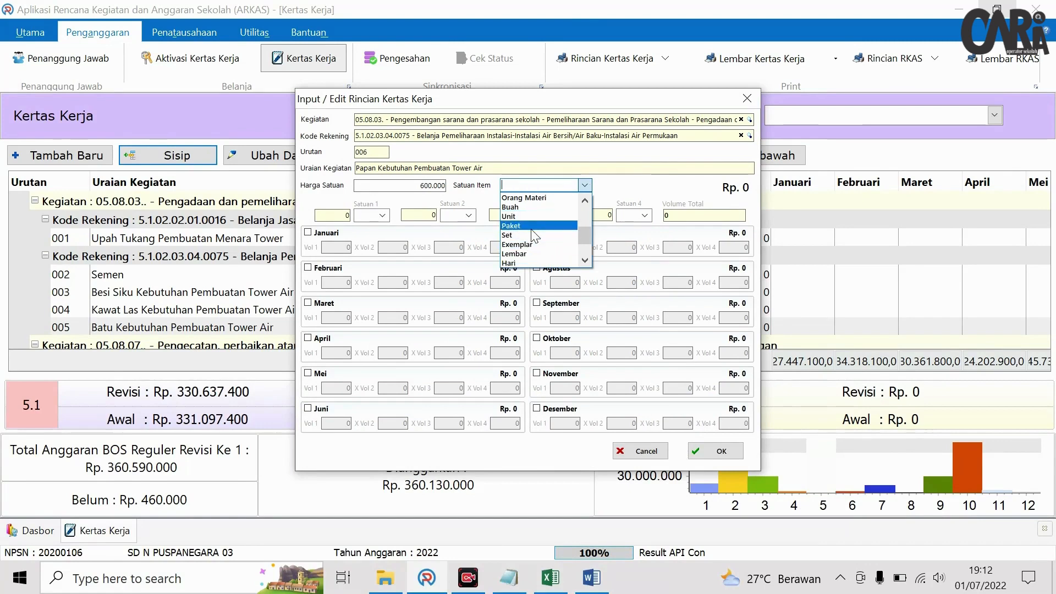
pyautogui.click(531, 206)
pyautogui.click(537, 338)
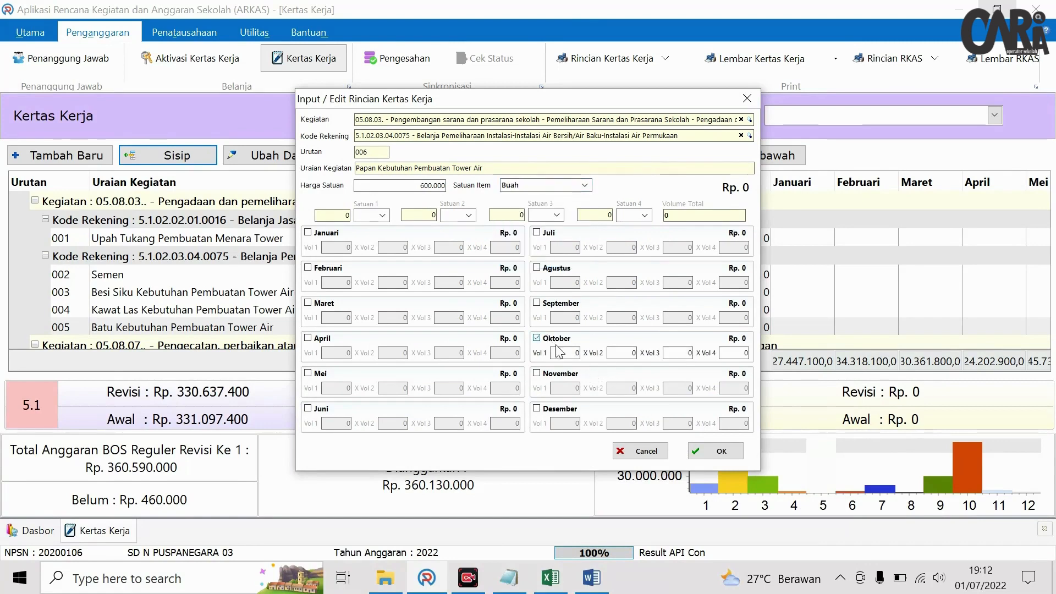
pyautogui.click(565, 353)
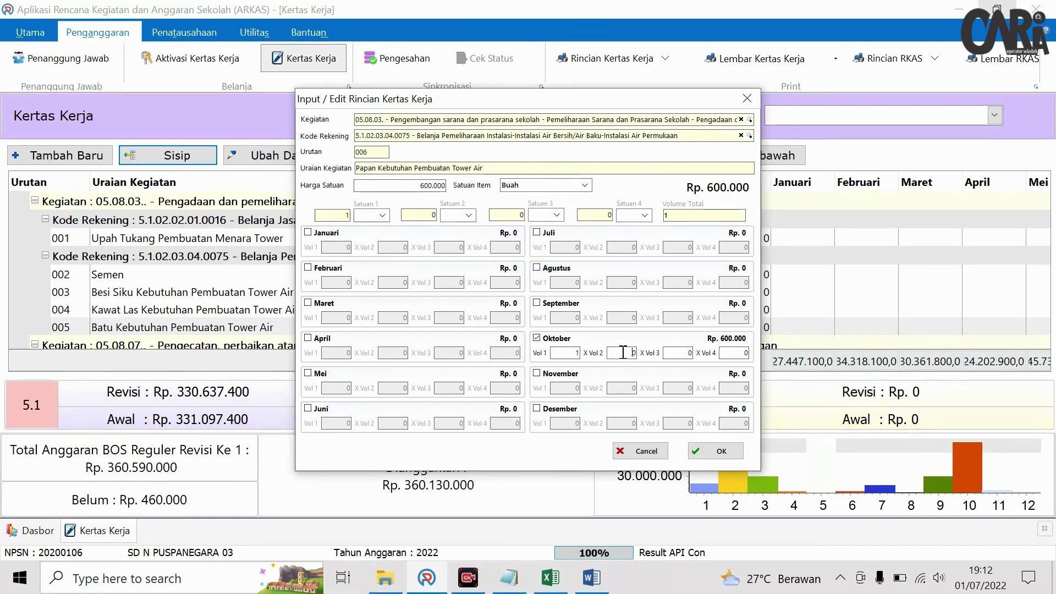
pyautogui.click(711, 451)
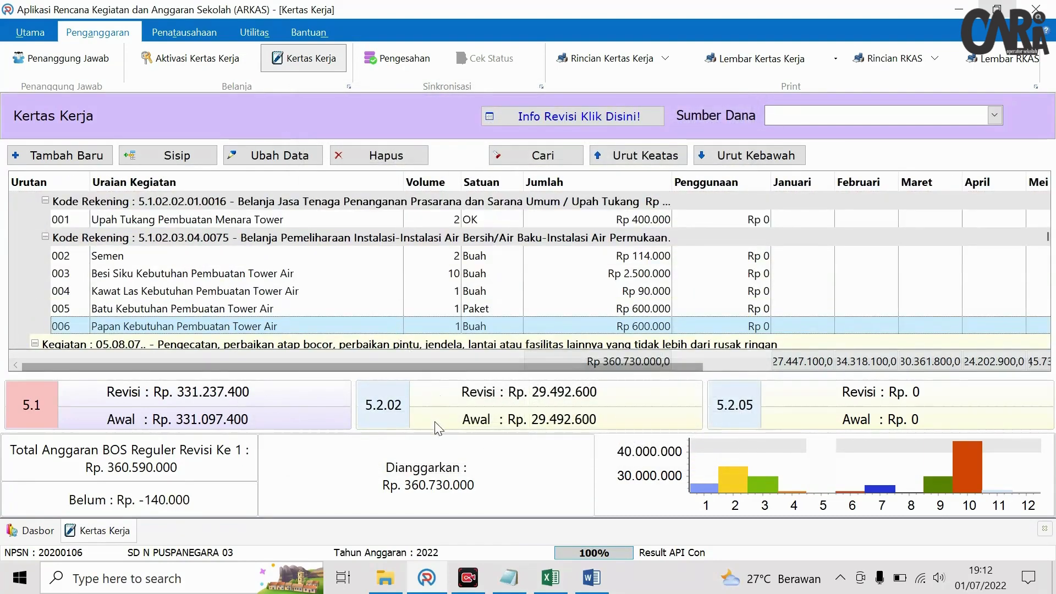
pyautogui.click(545, 580)
pyautogui.click(547, 578)
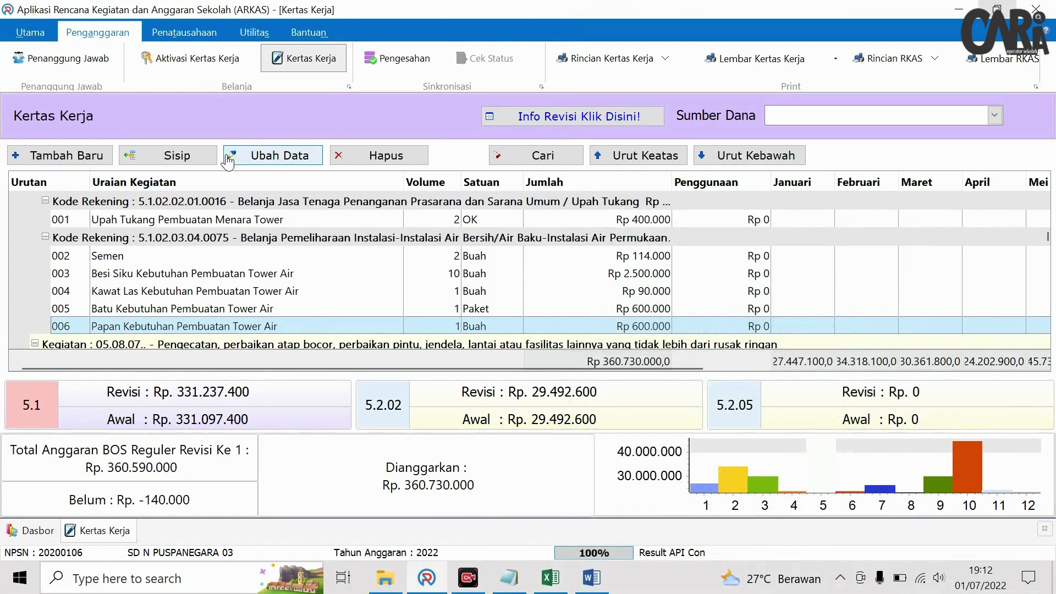
# - Delete the Rp 600.000 Papan item 006
pyautogui.click(375, 156)
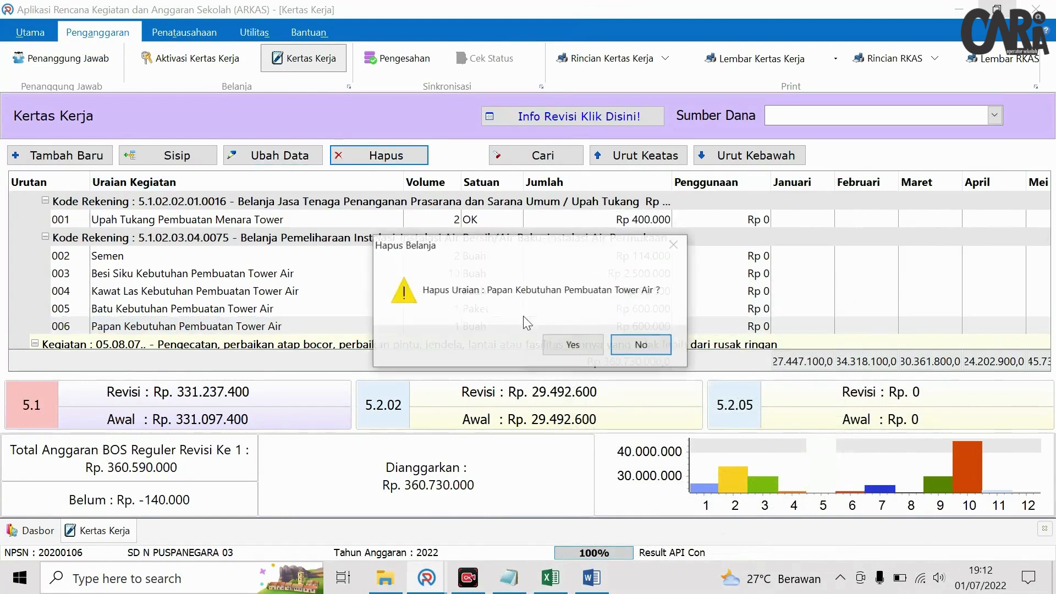
pyautogui.click(573, 344)
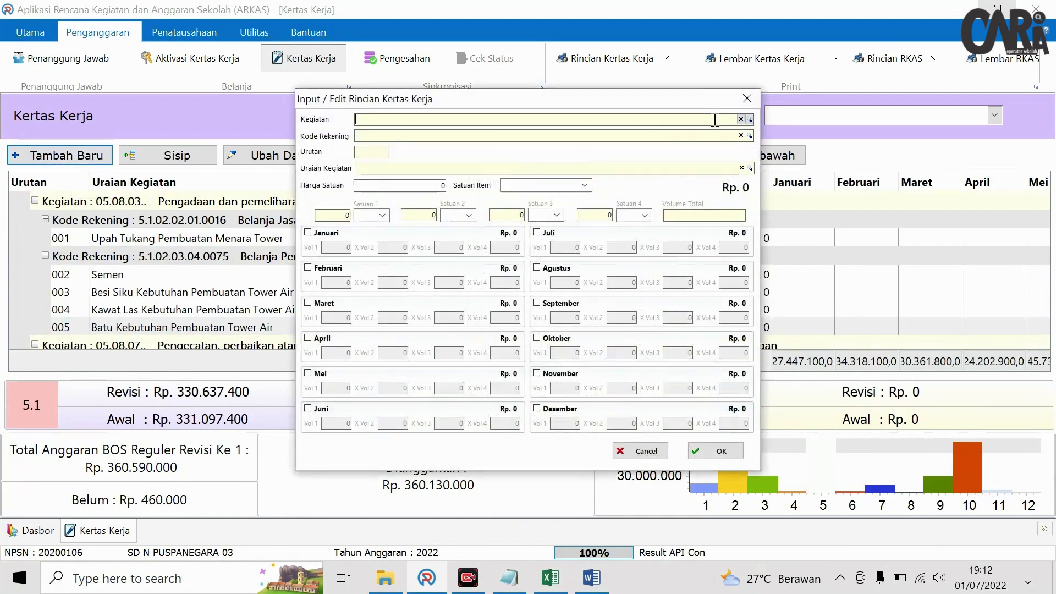
pyautogui.click(743, 100)
# - Insert a new line after Batu described 'Papan Kebutuhan Pembuatan Tower Air'
pyautogui.click(233, 328)
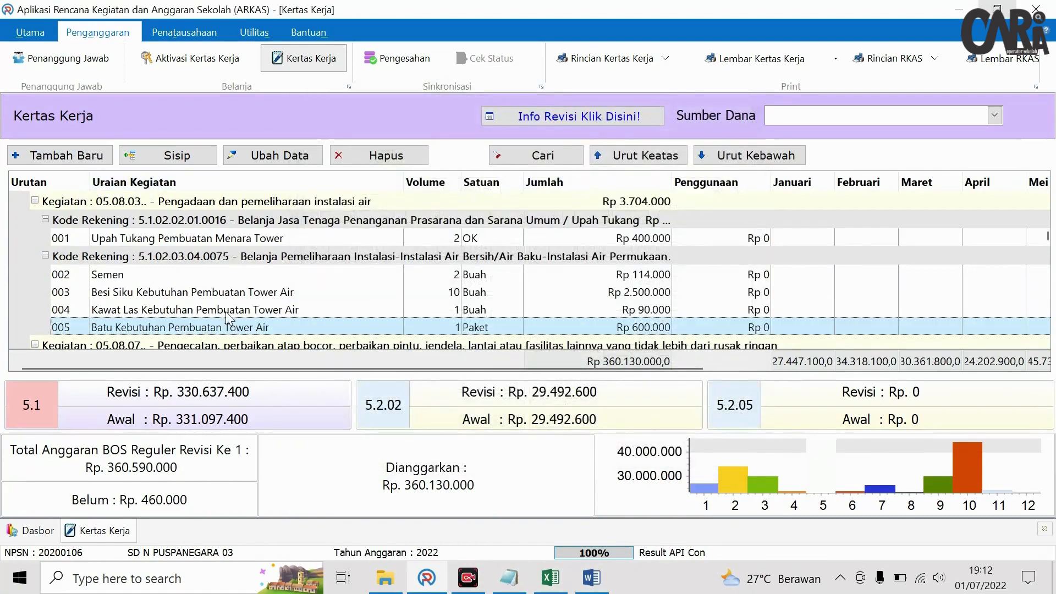
pyautogui.click(176, 155)
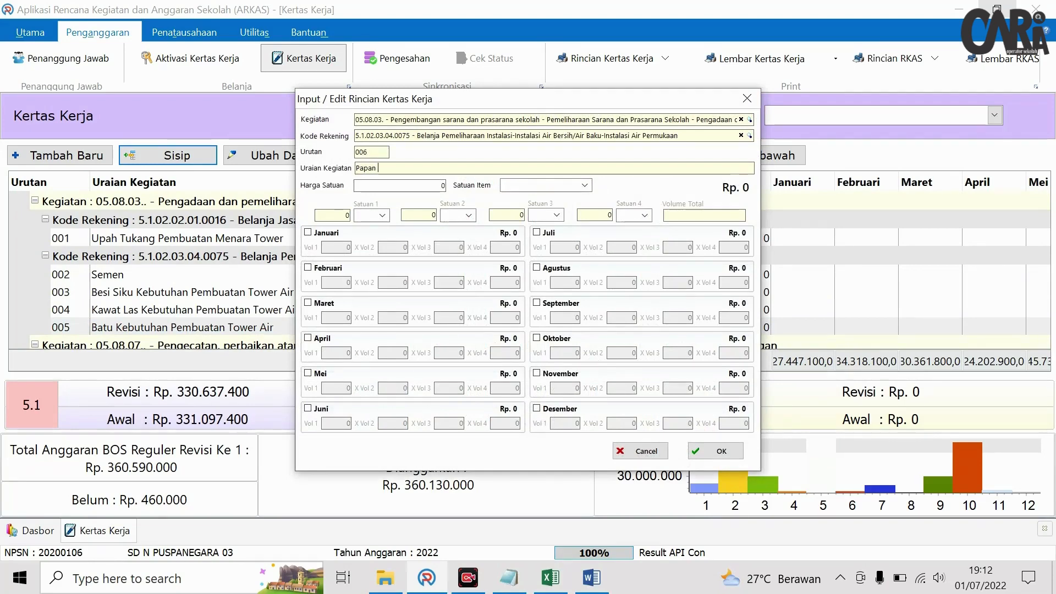
pyautogui.rightClick(436, 173)
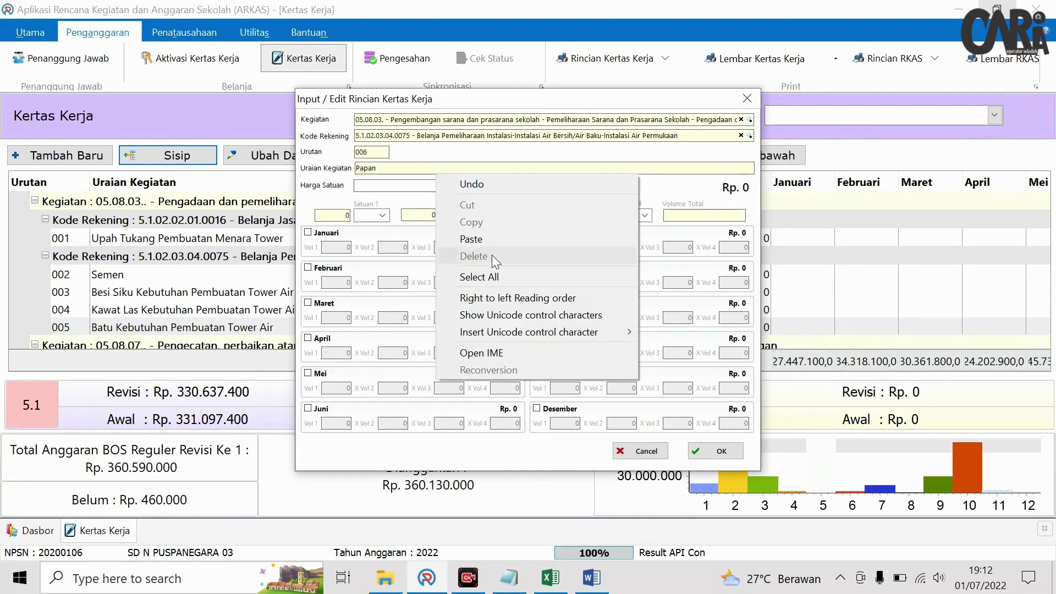
pyautogui.click(486, 238)
pyautogui.click(440, 184)
# - Set the Papan line to Rp 330.000, 1 Buah in Oktober, and save it
pyautogui.write('30')
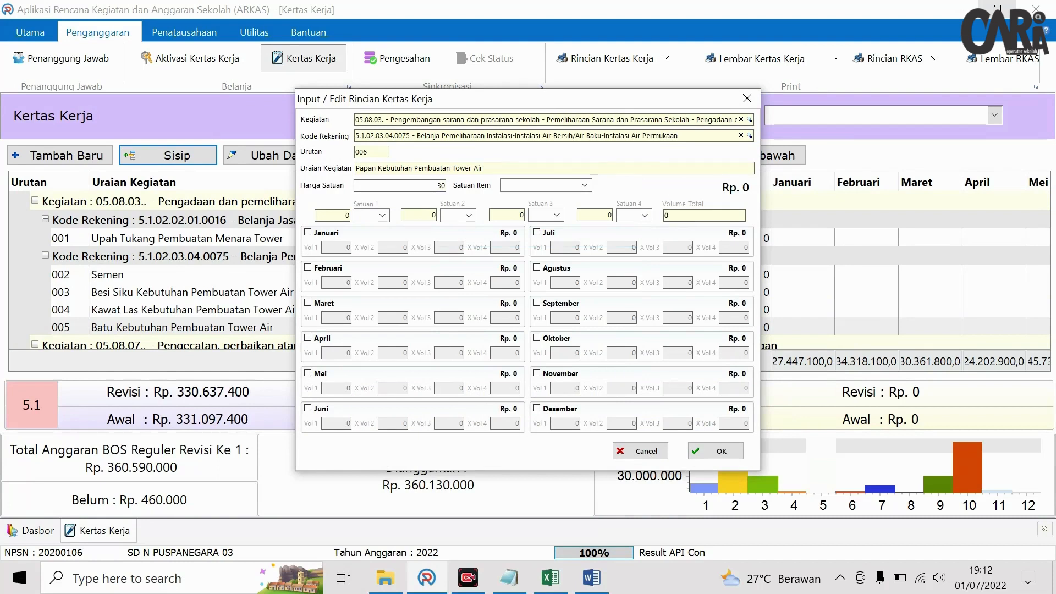
pyautogui.write('3')
pyautogui.click(531, 185)
pyautogui.click(584, 185)
pyautogui.scroll(-2, 558, 243)
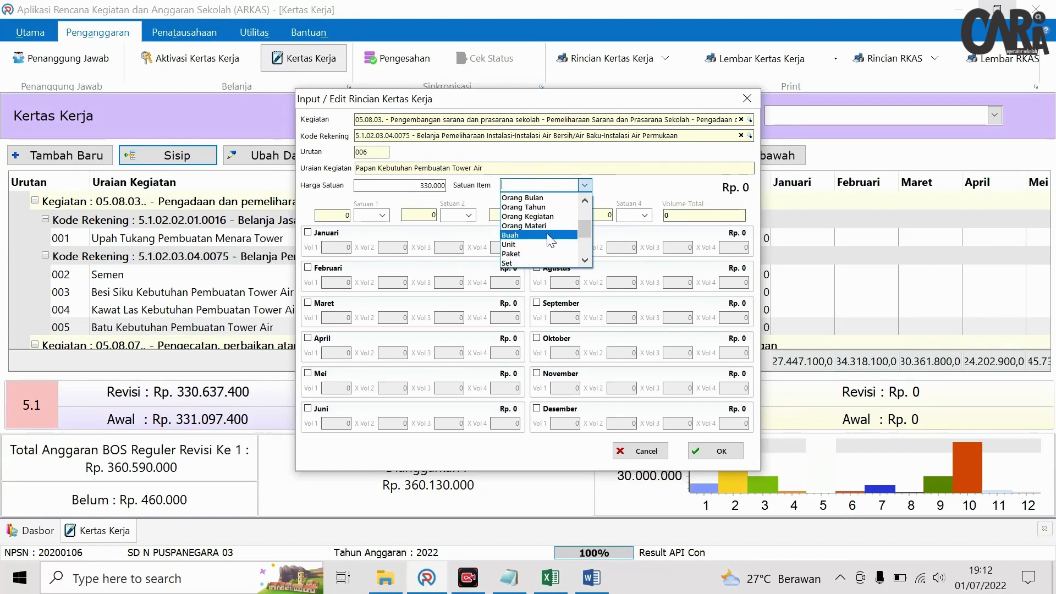
pyautogui.click(550, 235)
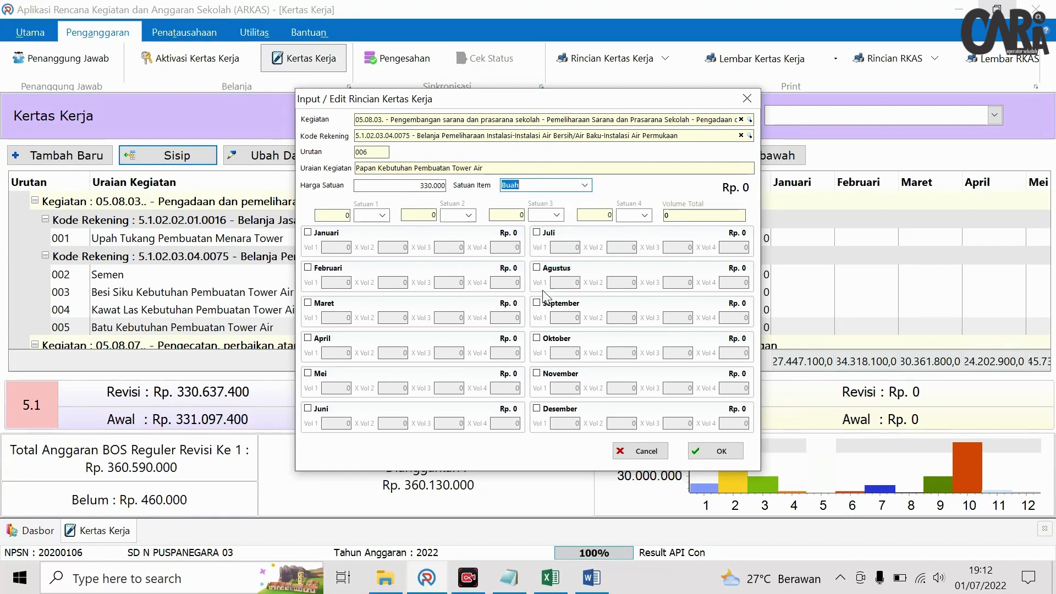
pyautogui.click(544, 339)
pyautogui.write('1')
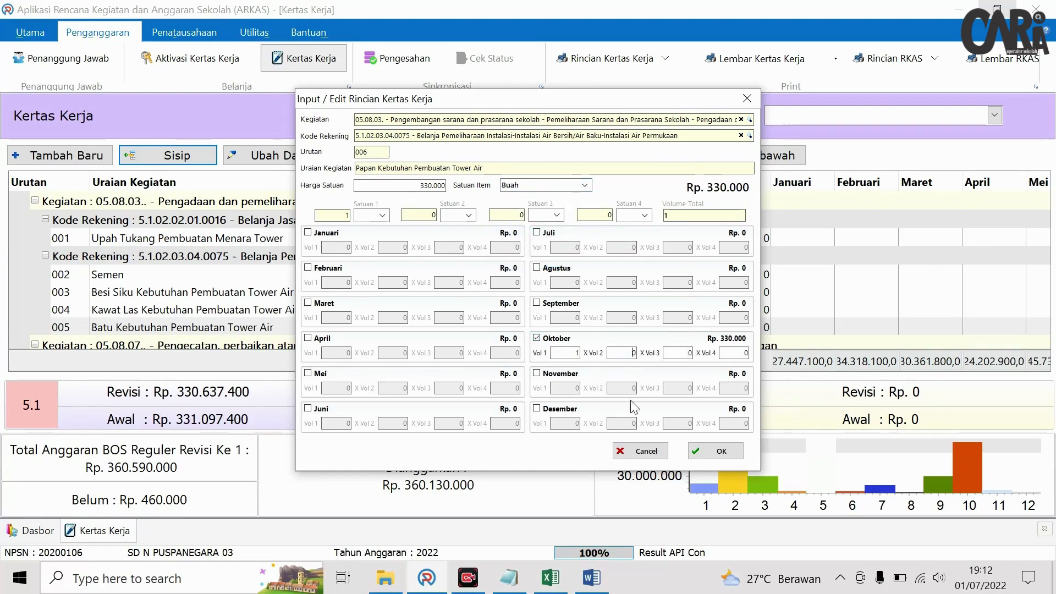
pyautogui.click(702, 449)
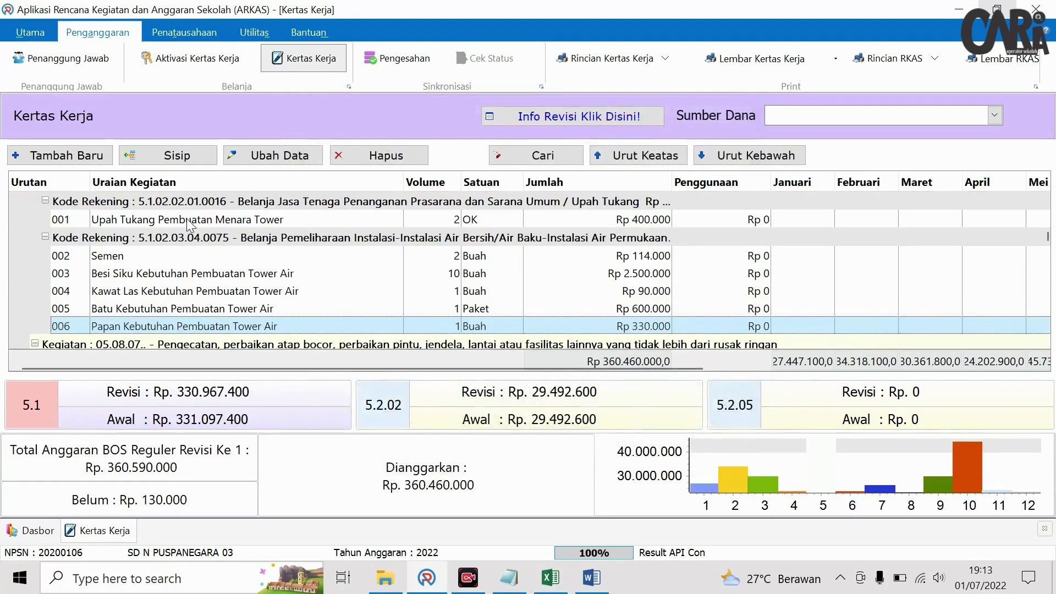
# - Insert item 007 described 'Cat Besi Kebutuhan Pembuatan Tower Air'
pyautogui.click(190, 162)
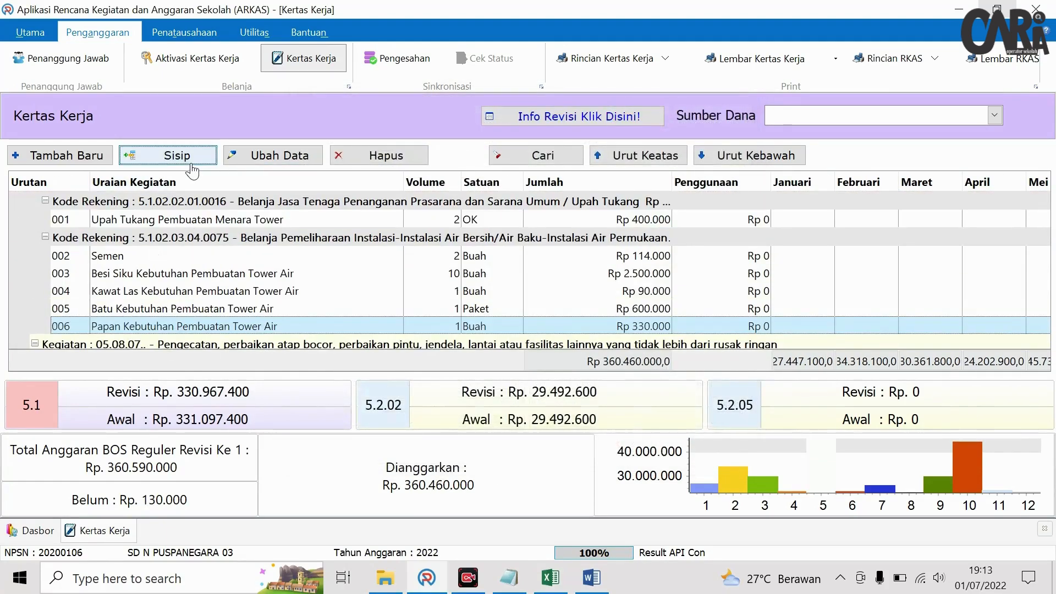
pyautogui.write('Ca')
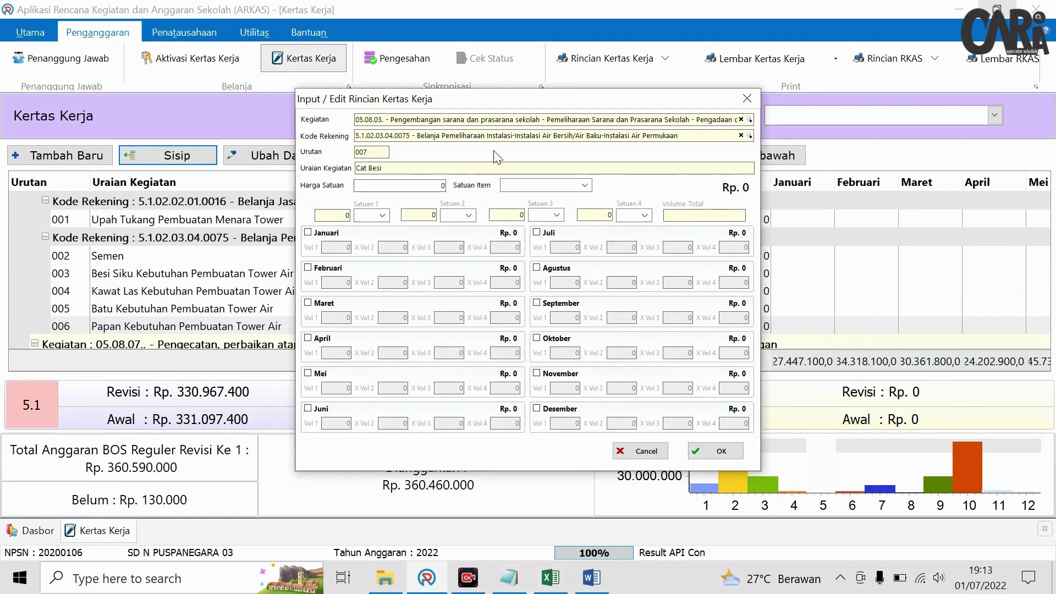
pyautogui.write('t Besi')
pyautogui.rightClick(467, 168)
pyautogui.click(523, 239)
pyautogui.click(446, 186)
# - Set the Cat Besi line to Rp 130.000, 1 Buah in Oktober, and save it
pyautogui.write('130.000')
pyautogui.click(585, 186)
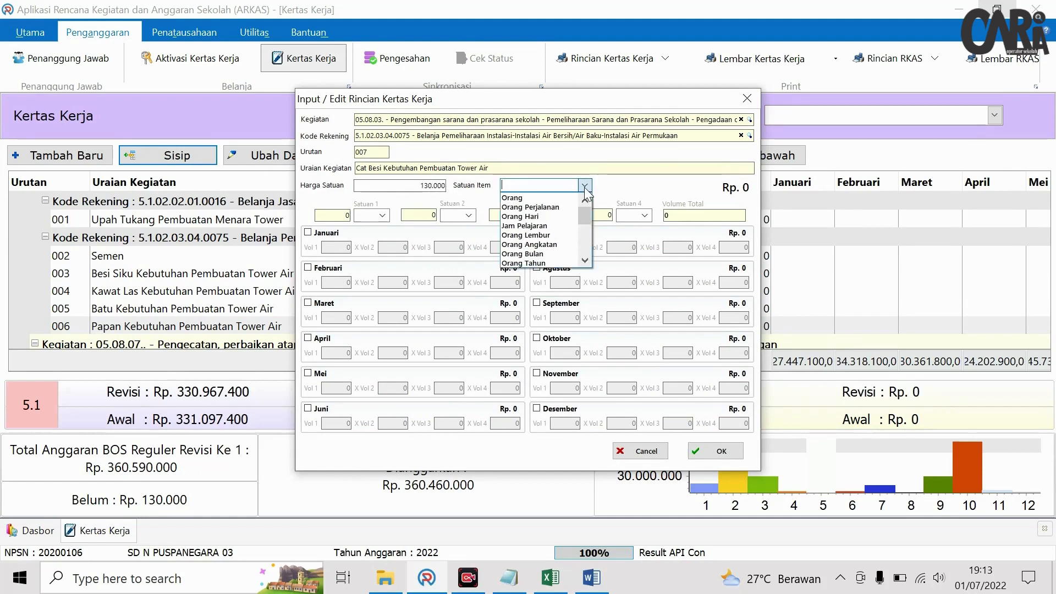
pyautogui.scroll(-2, 538, 247)
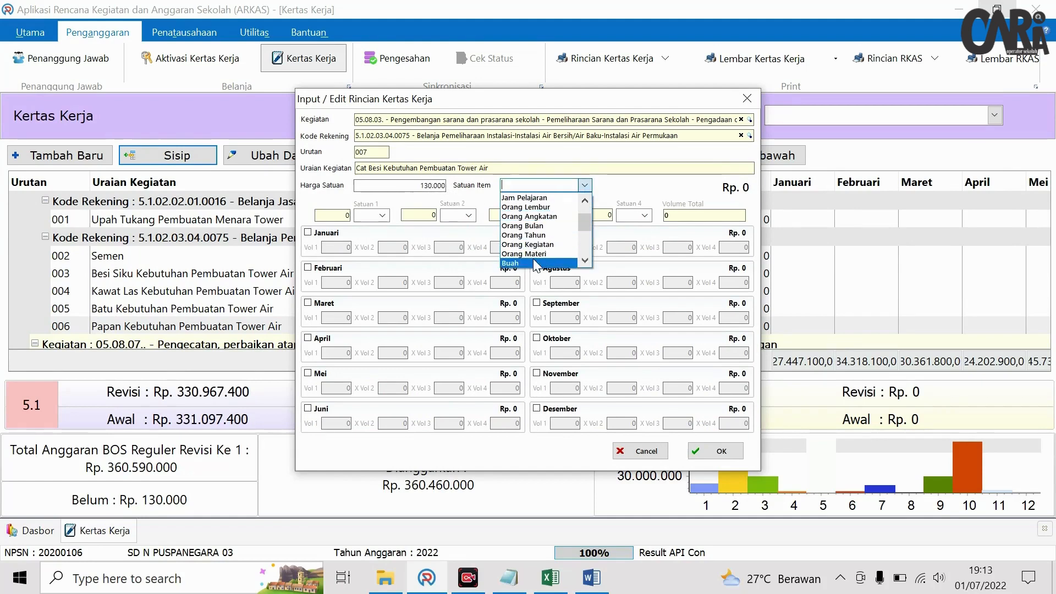
pyautogui.click(533, 259)
pyautogui.click(556, 346)
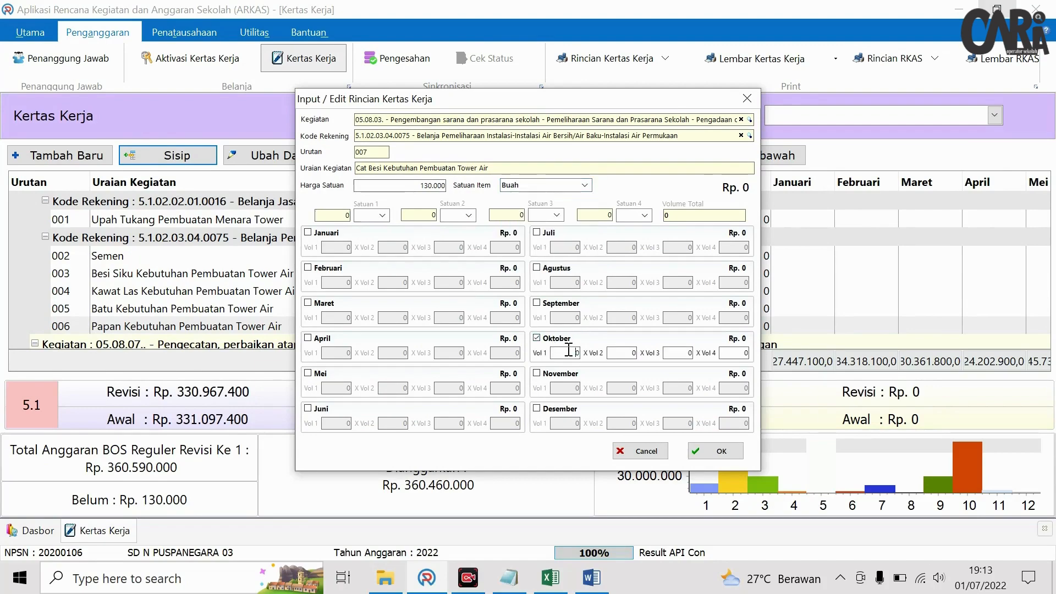
pyautogui.click(617, 352)
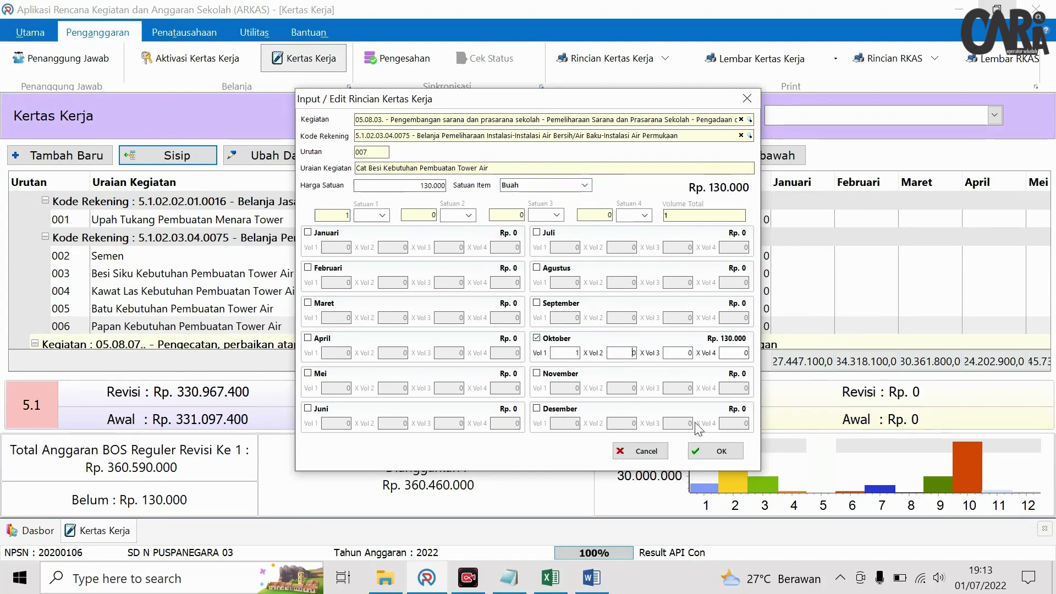
pyautogui.click(718, 451)
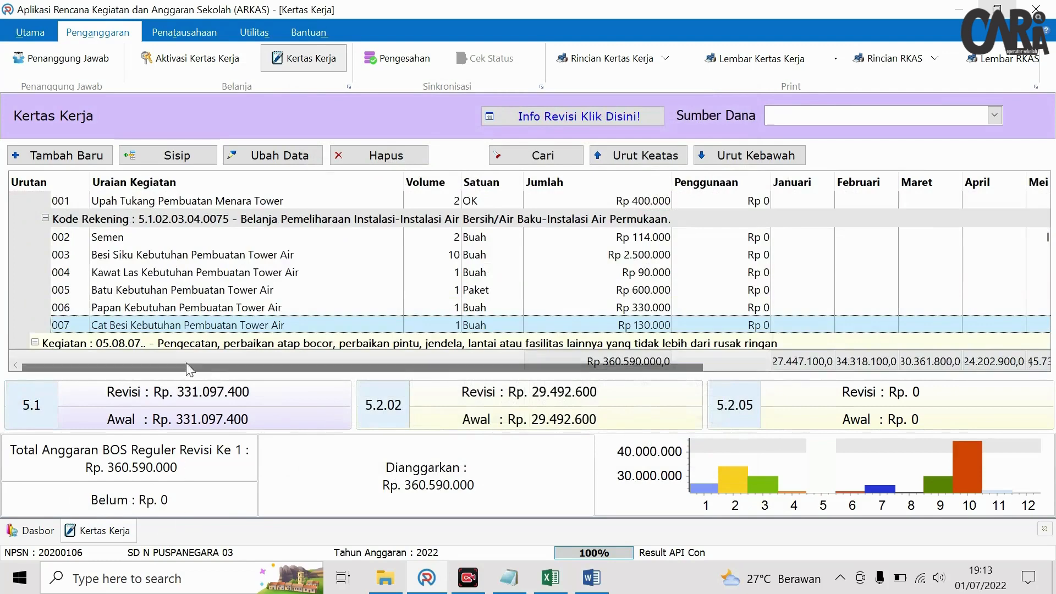
pyautogui.click(550, 577)
pyautogui.scroll(-1, 649, 450)
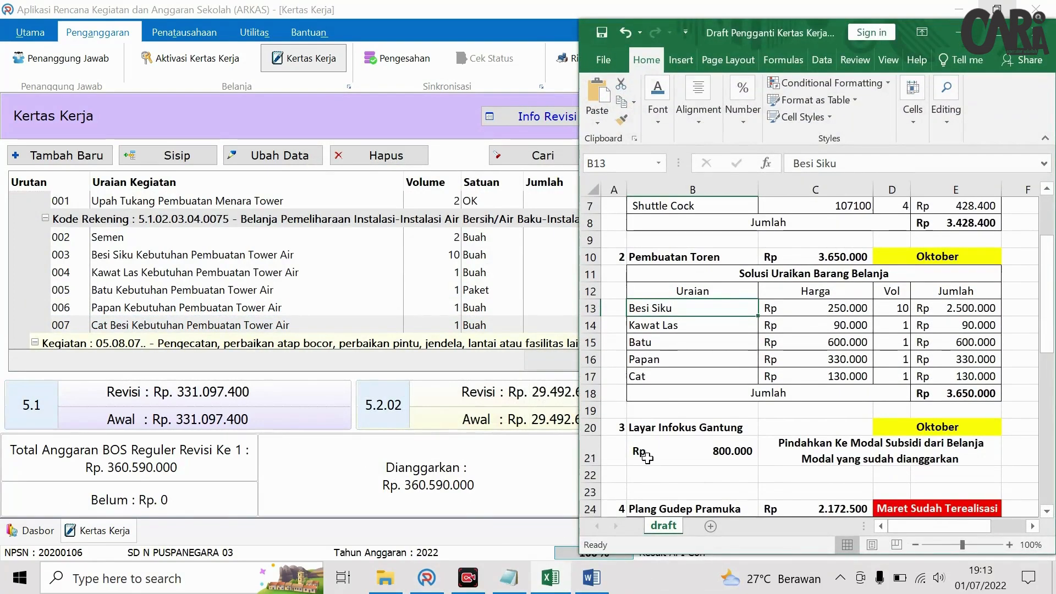
pyautogui.click(648, 452)
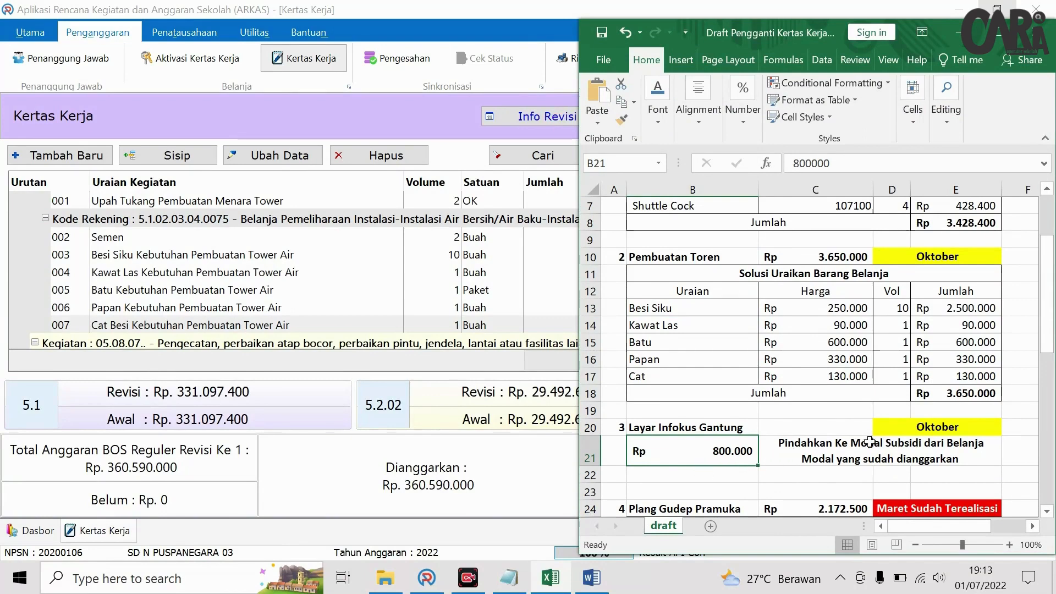
pyautogui.click(861, 462)
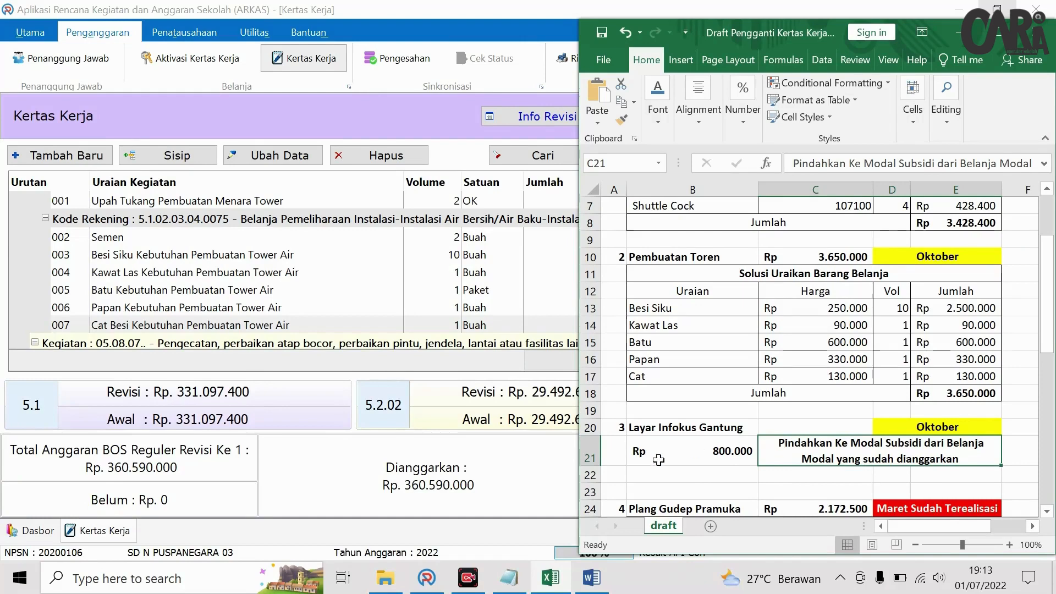
pyautogui.click(516, 464)
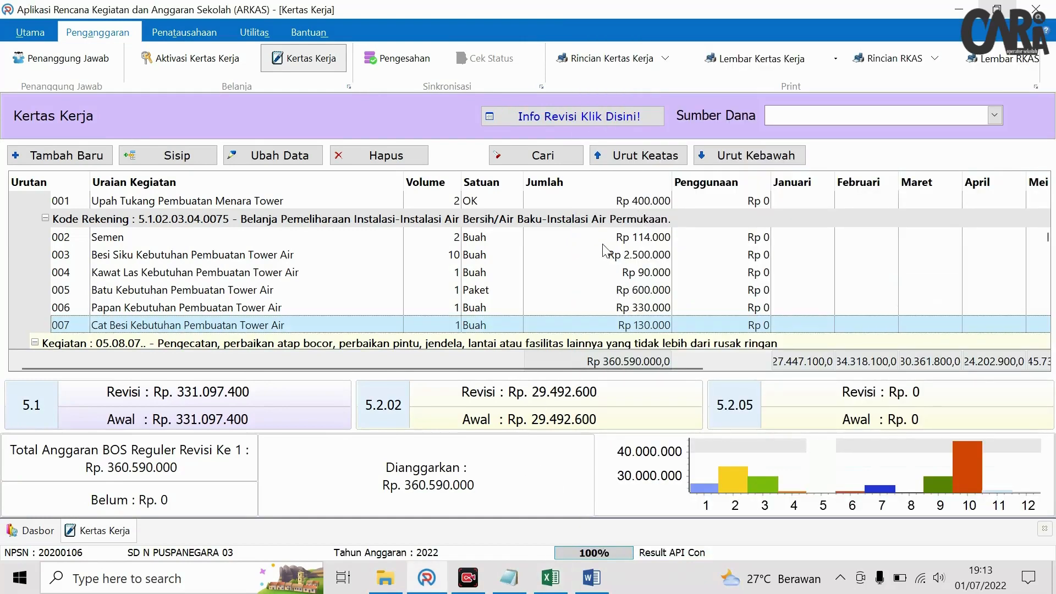
# - Search for 'persona' and delete the Personal Computer Unit line under Pengadaan laptop
pyautogui.click(533, 157)
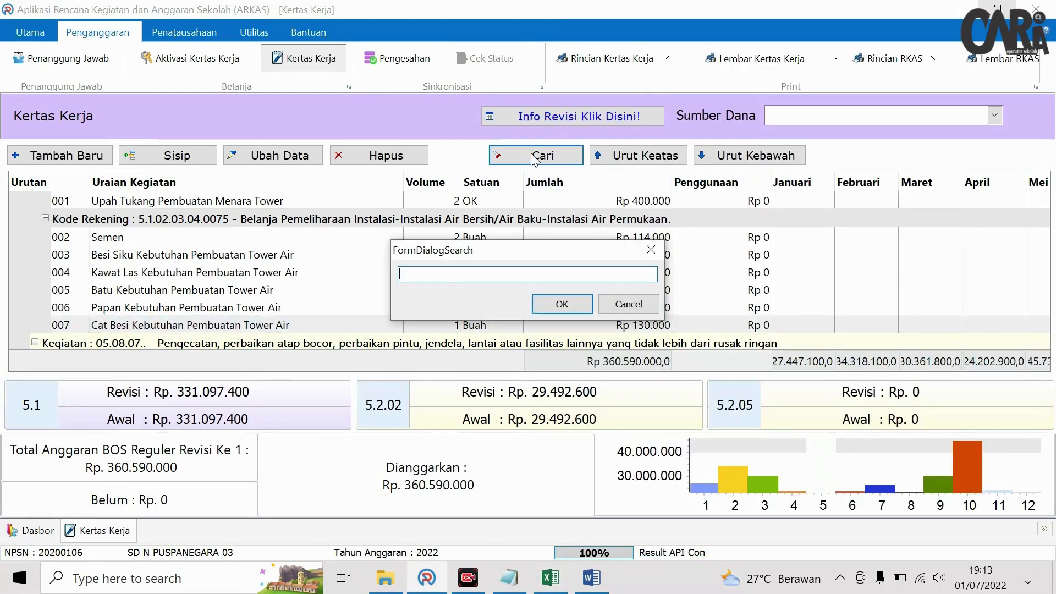
pyautogui.write('personal')
pyautogui.press('Return')
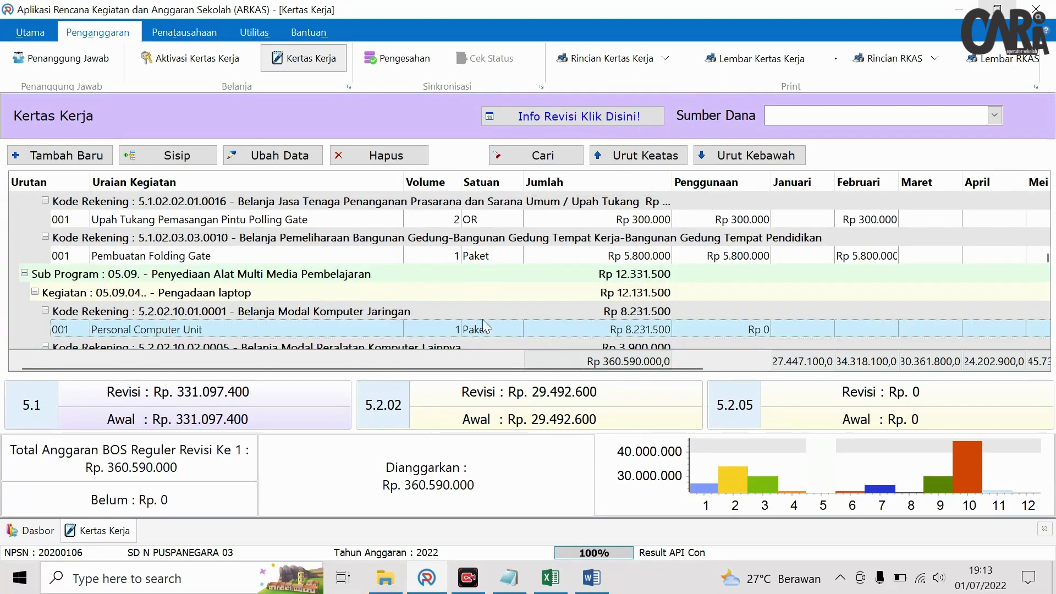
pyautogui.click(236, 155)
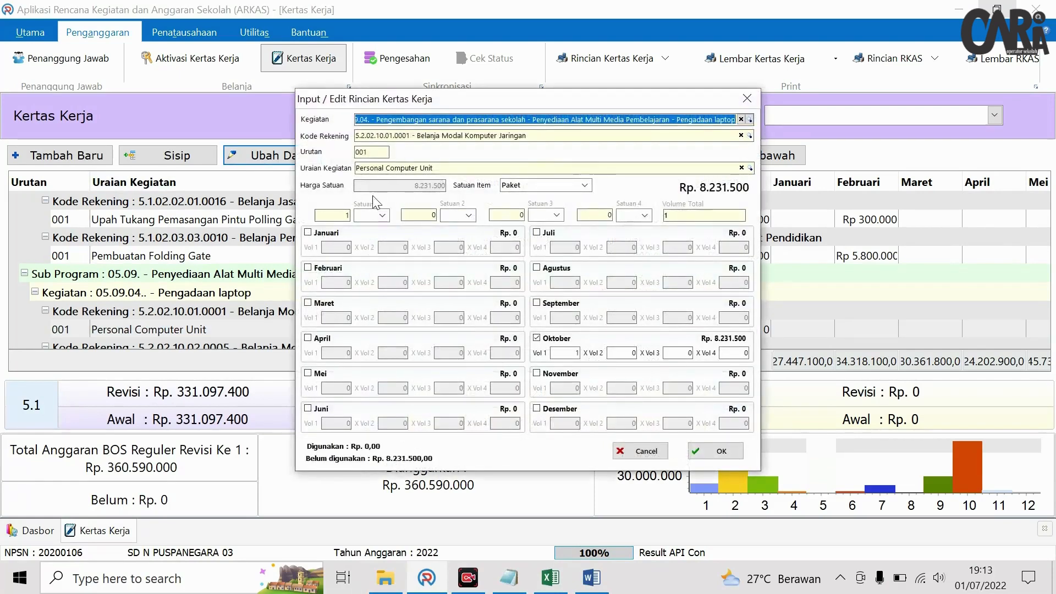
pyautogui.click(747, 98)
pyautogui.click(246, 330)
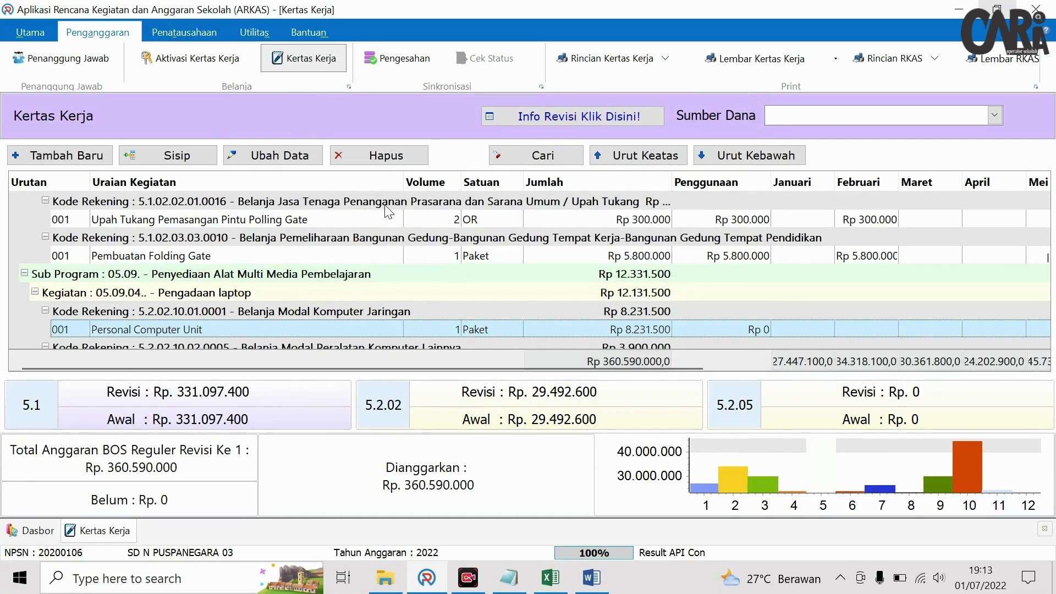
pyautogui.click(399, 156)
pyautogui.click(546, 342)
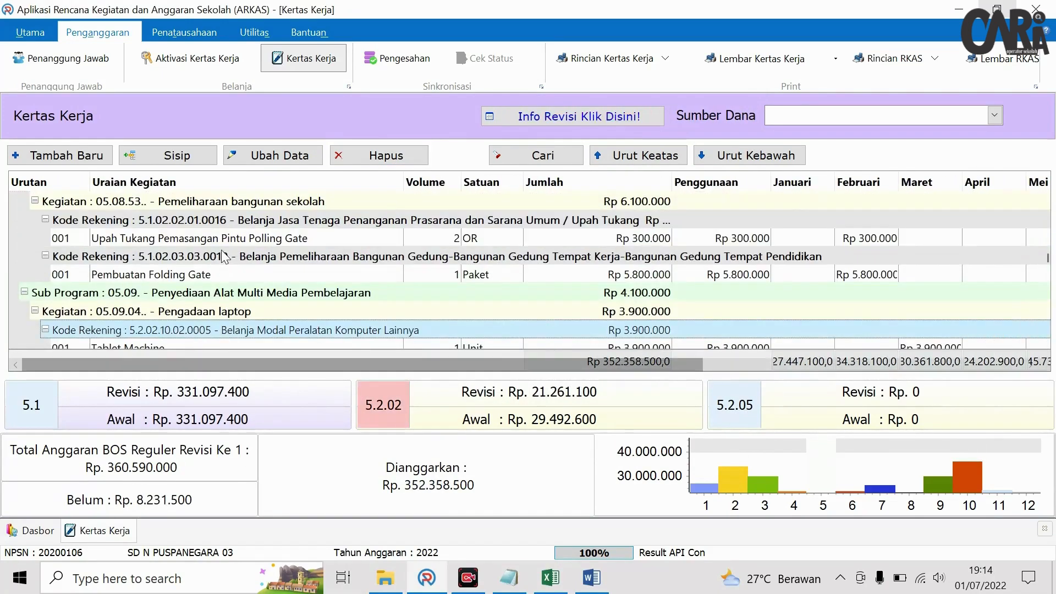
# - Add a Personal Computer Unit item under Pengadaan laptop, account Belanja Modal Komputer Jaringan
pyautogui.click(91, 164)
pyautogui.click(752, 119)
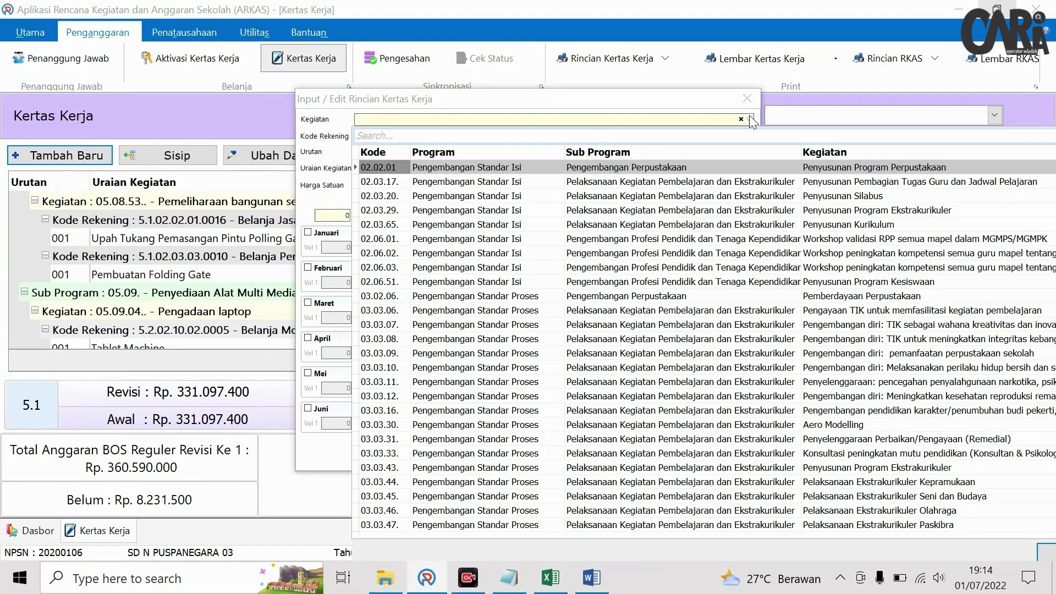
pyautogui.write('lap')
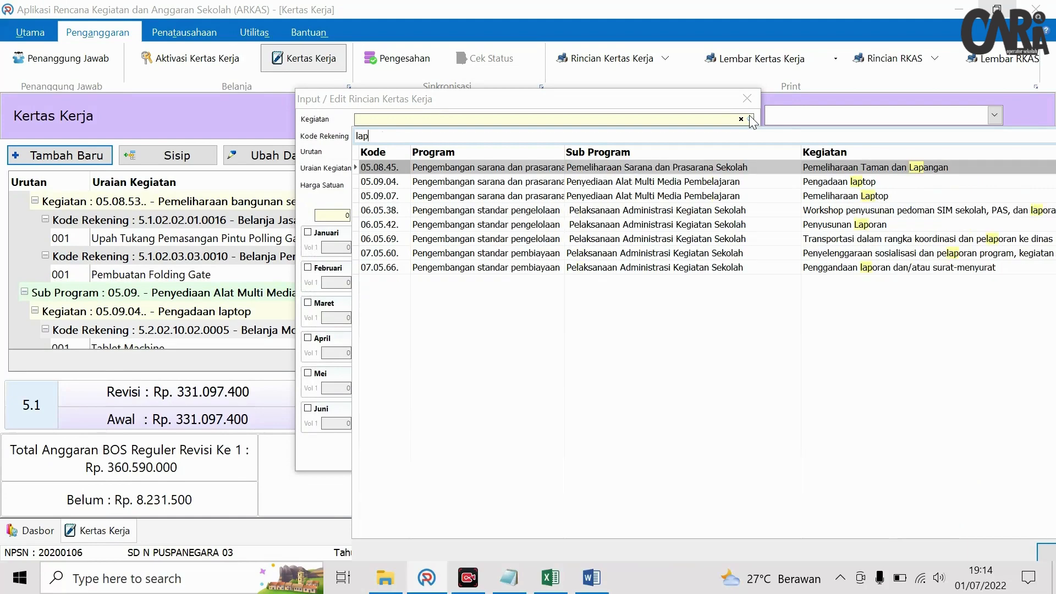
pyautogui.click(803, 183)
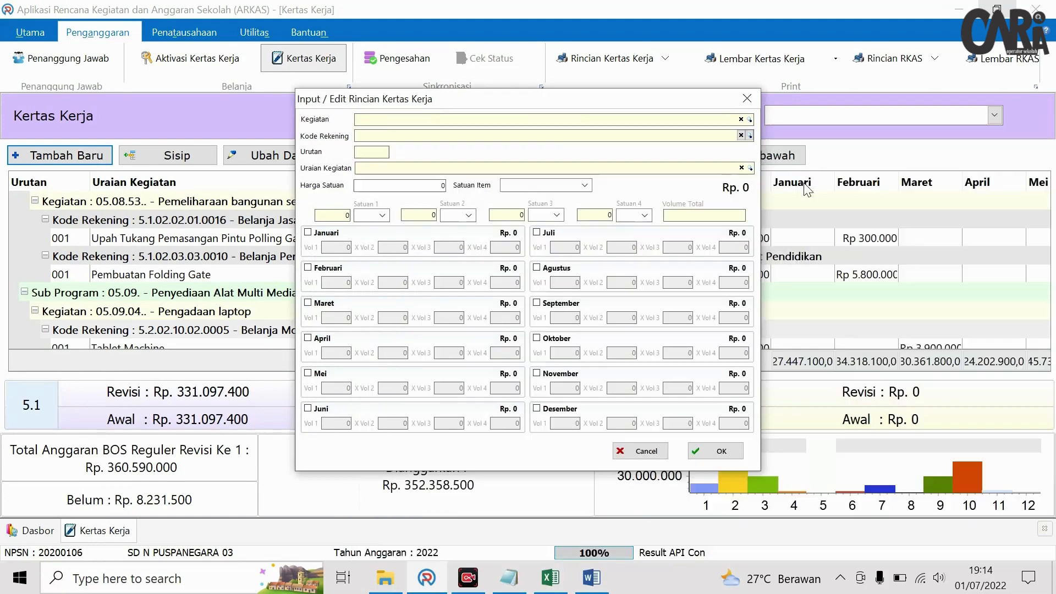
pyautogui.click(750, 136)
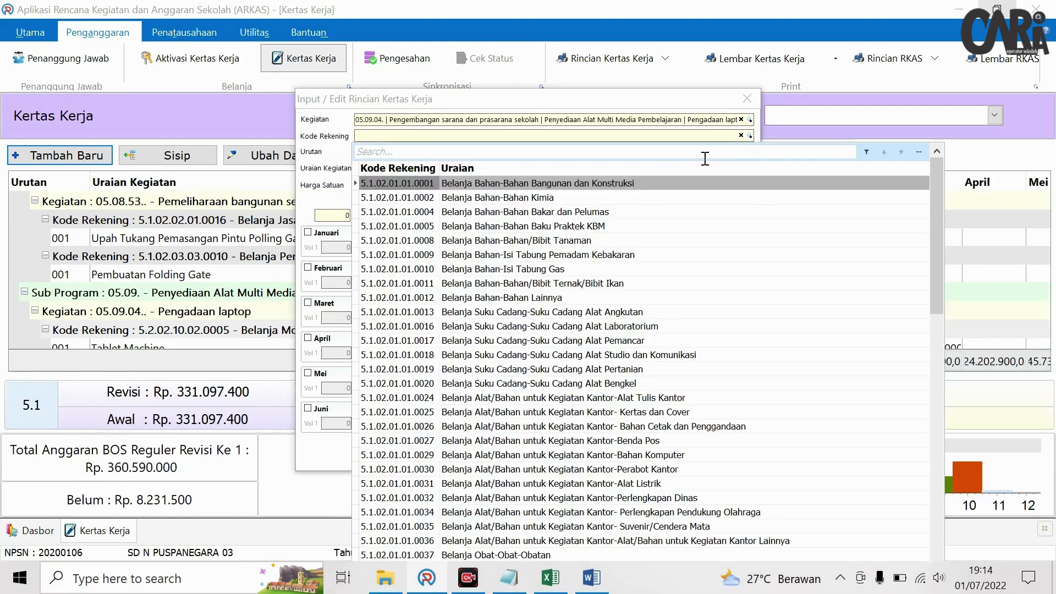
pyautogui.write('kompu')
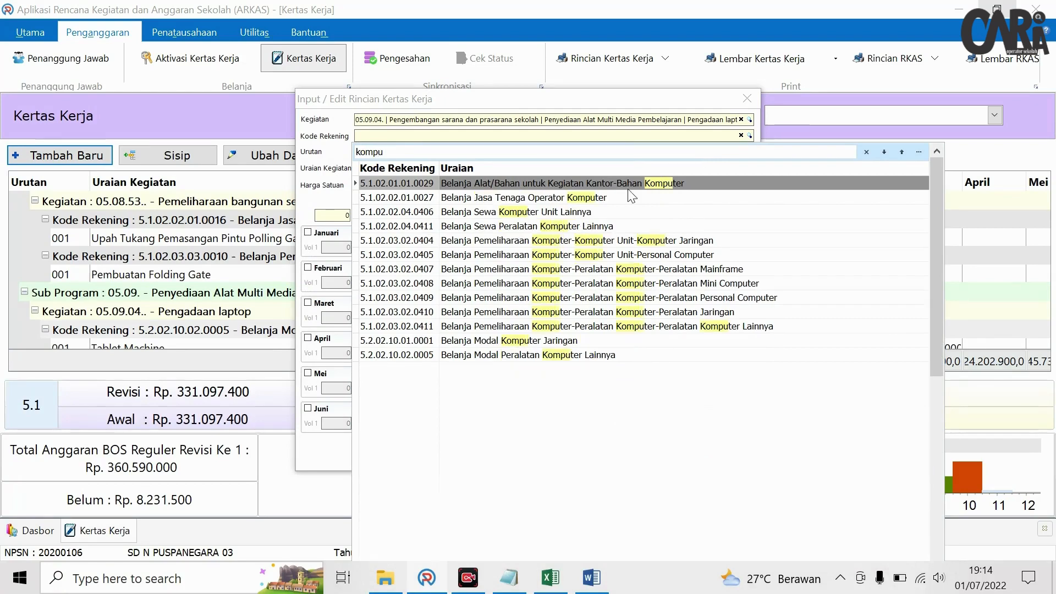
pyautogui.click(565, 342)
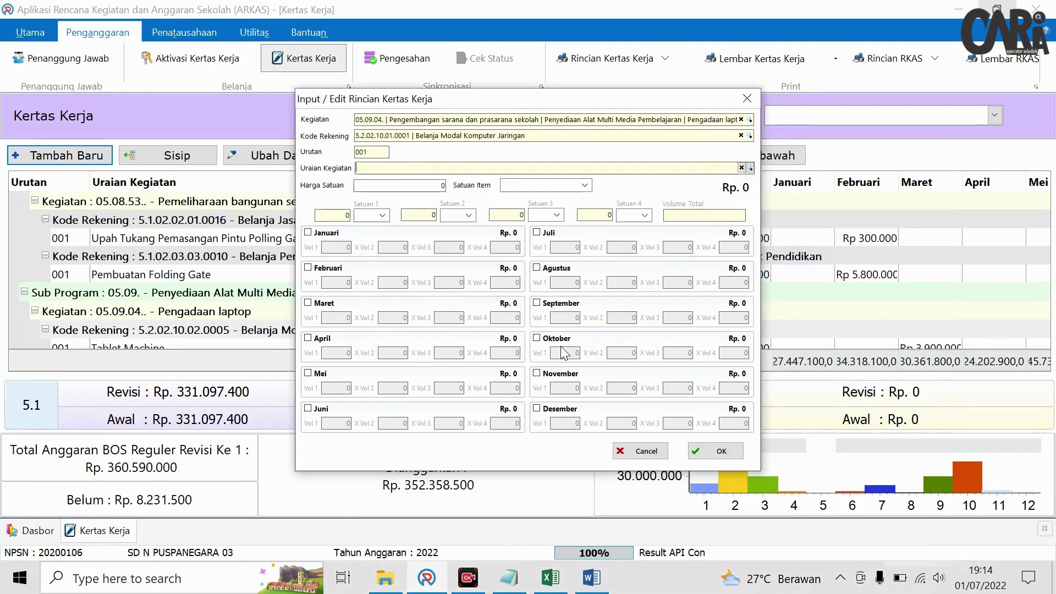
pyautogui.click(751, 168)
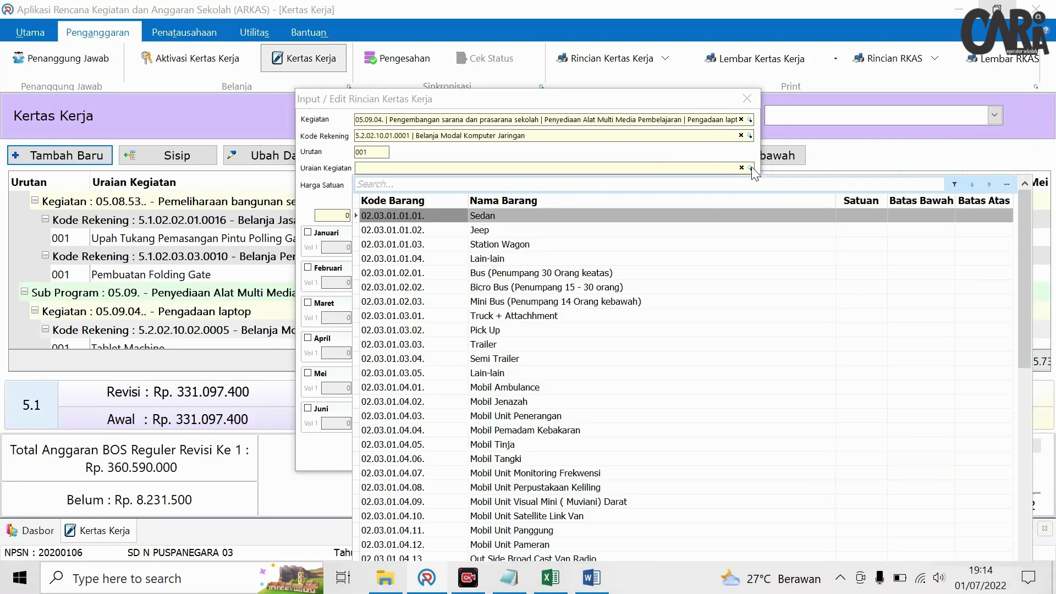
pyautogui.write('perso')
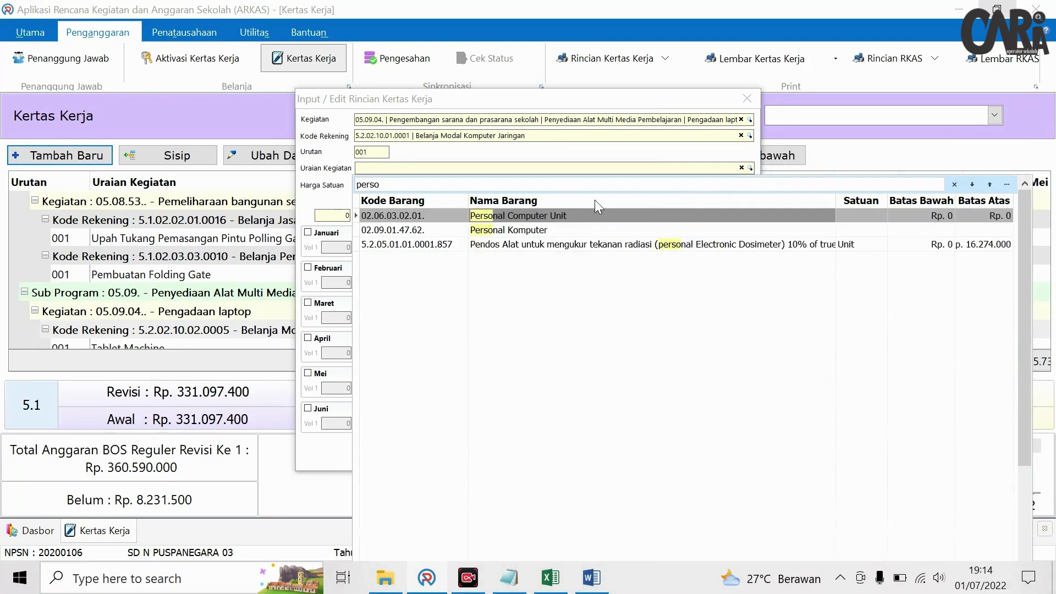
pyautogui.click(589, 215)
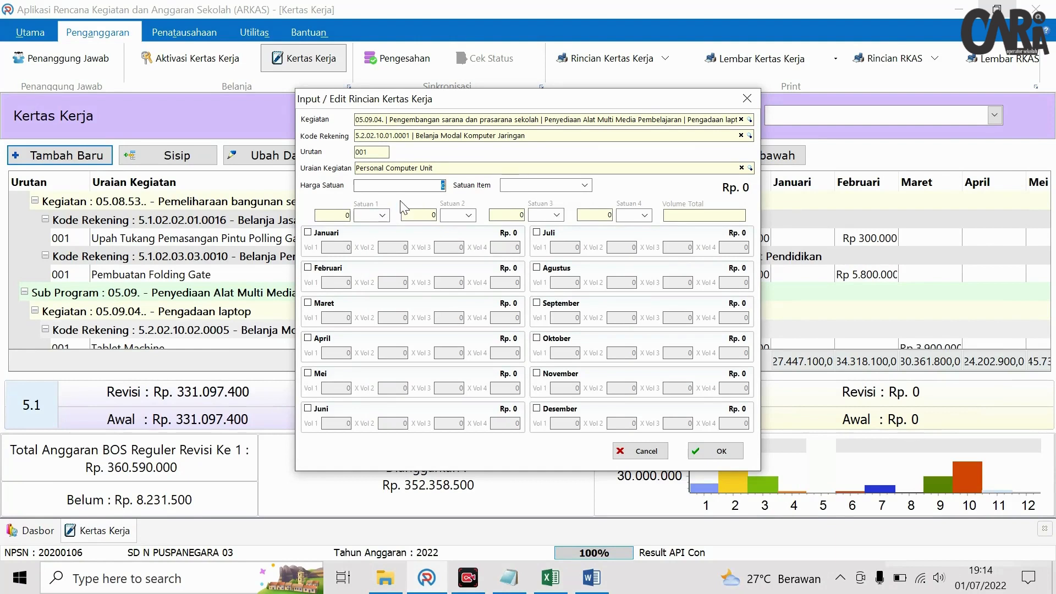
# - Price it at Rp 7.231.500 as 1 Paket in Oktober and save the item
pyautogui.write('7')
pyautogui.write('00')
pyautogui.click(584, 185)
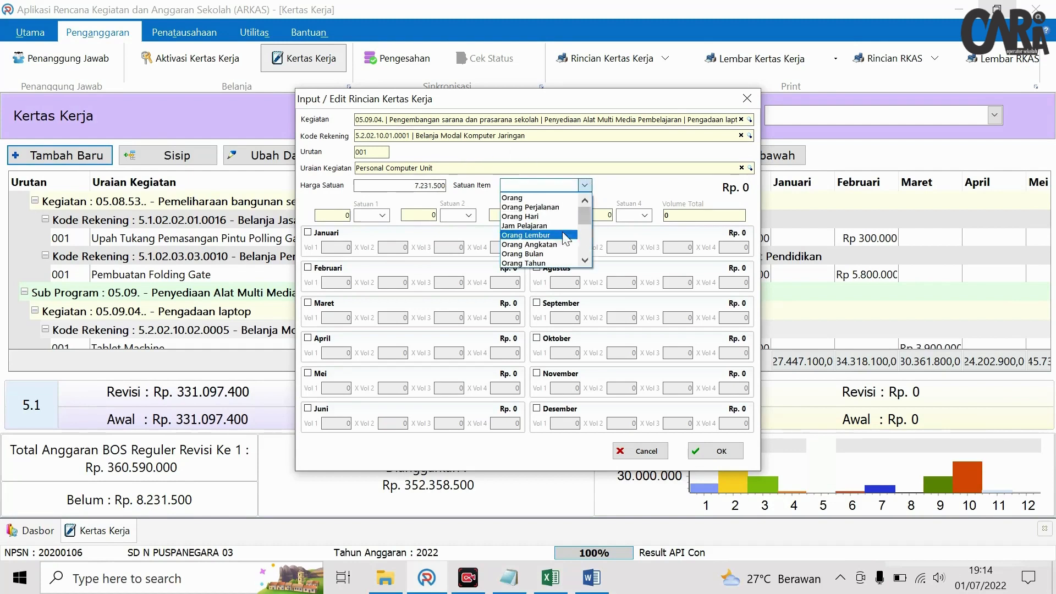
pyautogui.scroll(-2, 554, 234)
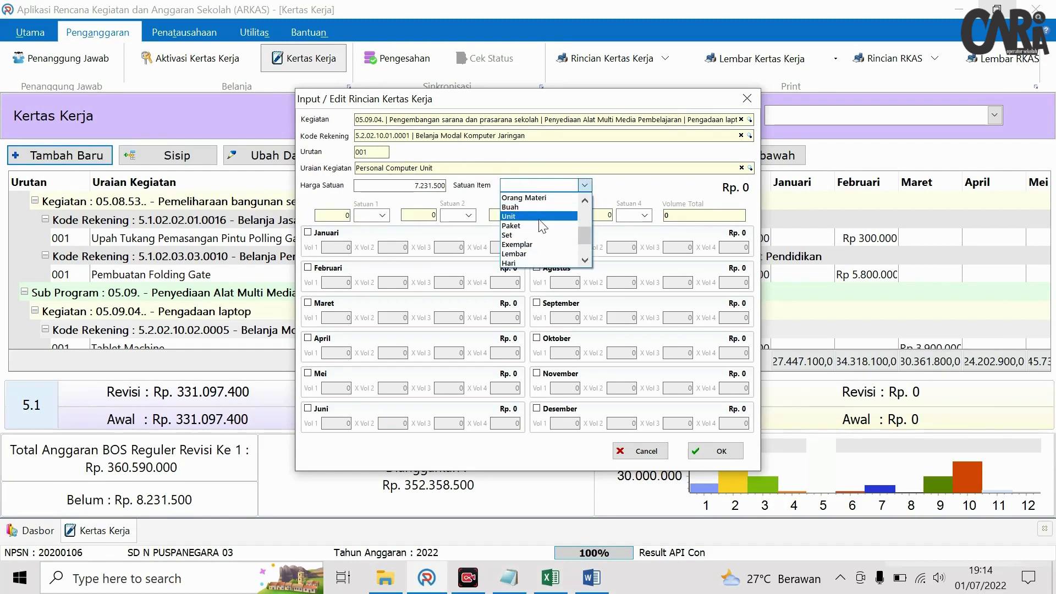
pyautogui.click(544, 226)
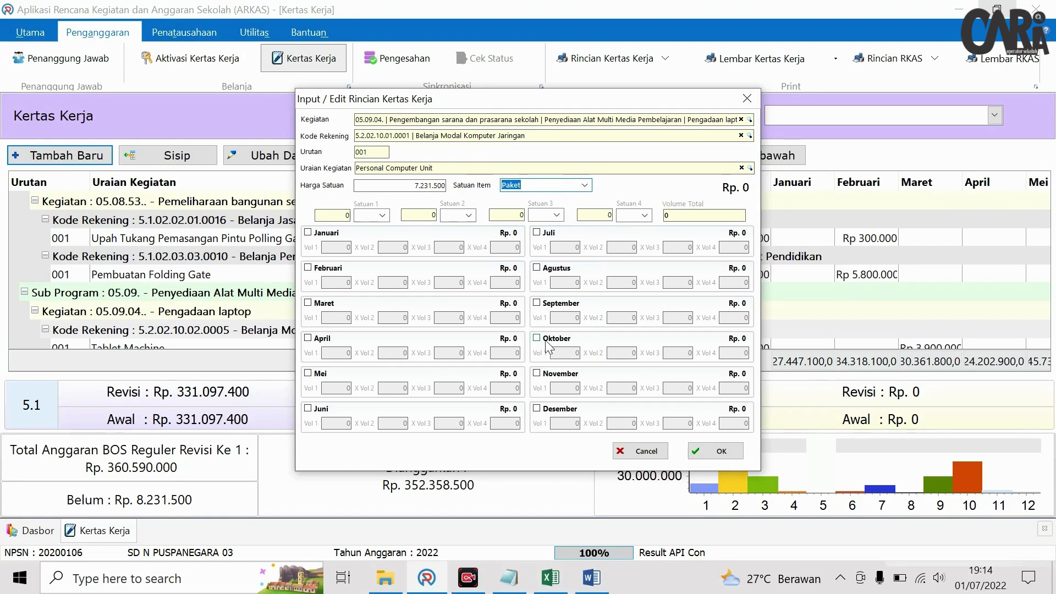
pyautogui.click(550, 578)
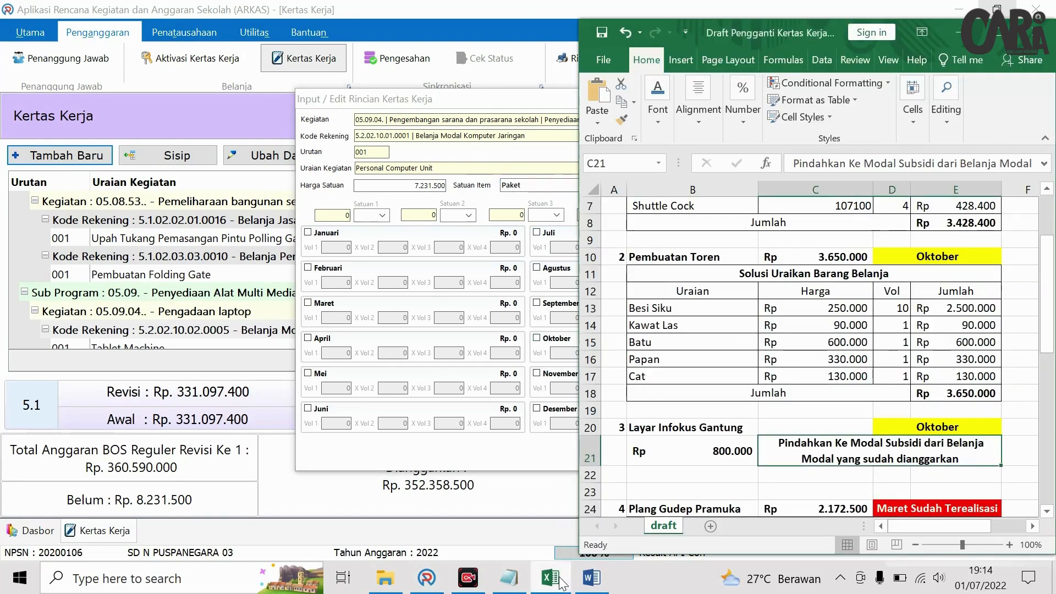
pyautogui.click(560, 580)
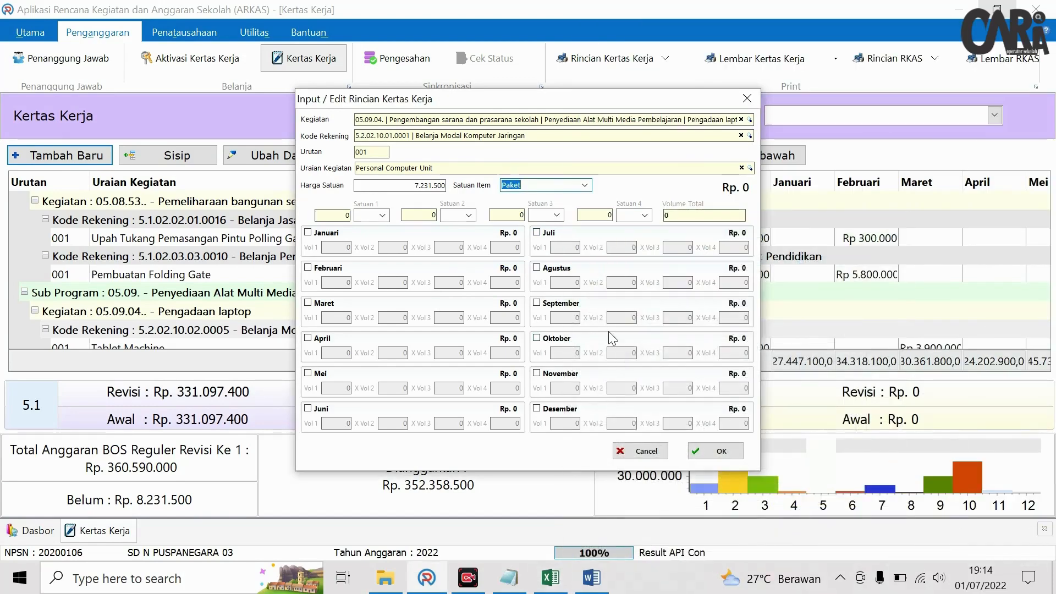
pyautogui.click(555, 339)
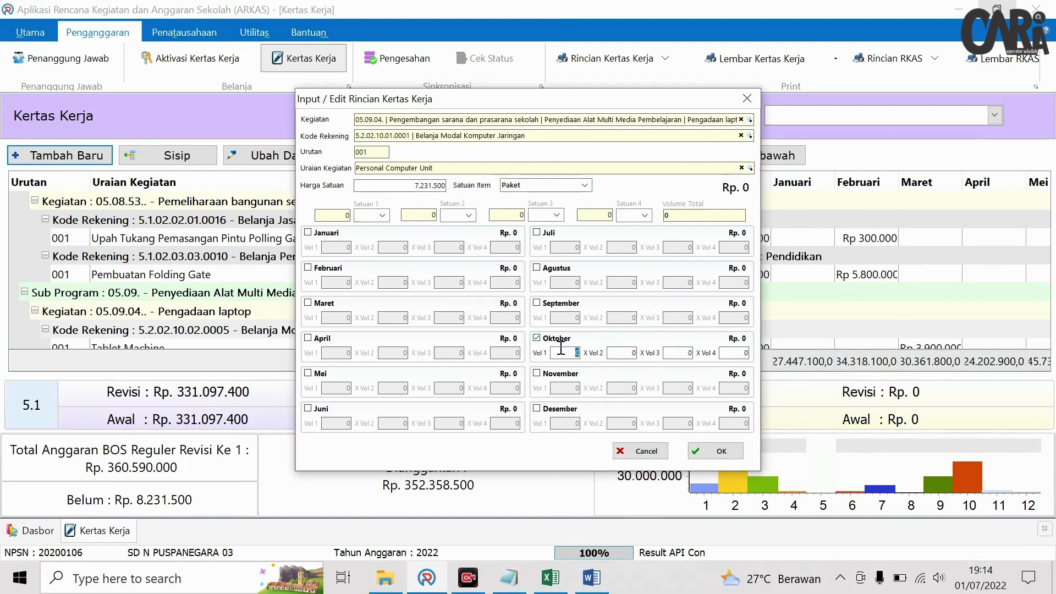
pyautogui.click(562, 348)
pyautogui.write('1')
pyautogui.click(616, 351)
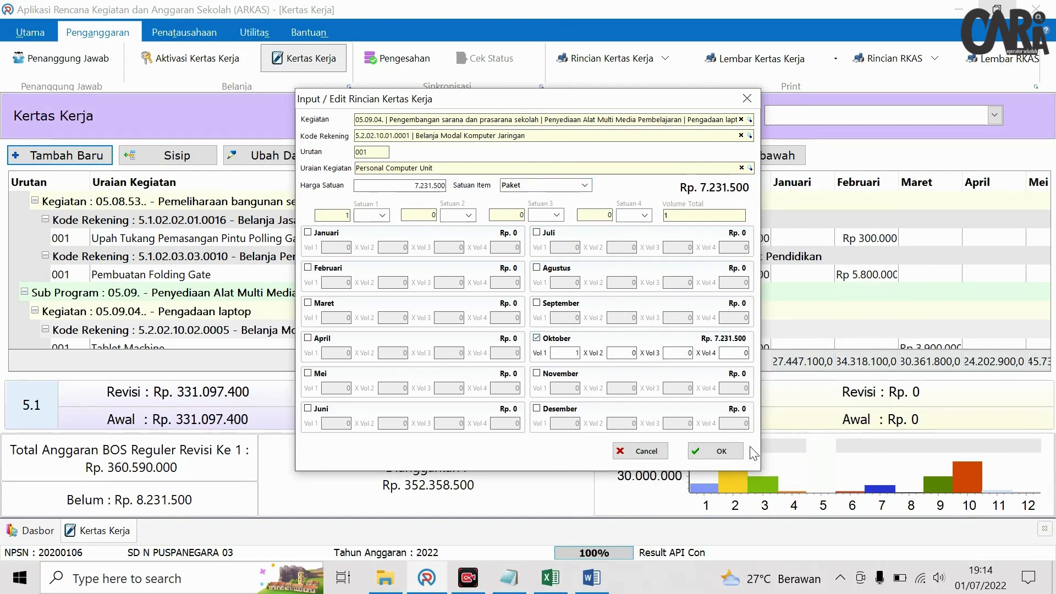
pyautogui.click(731, 452)
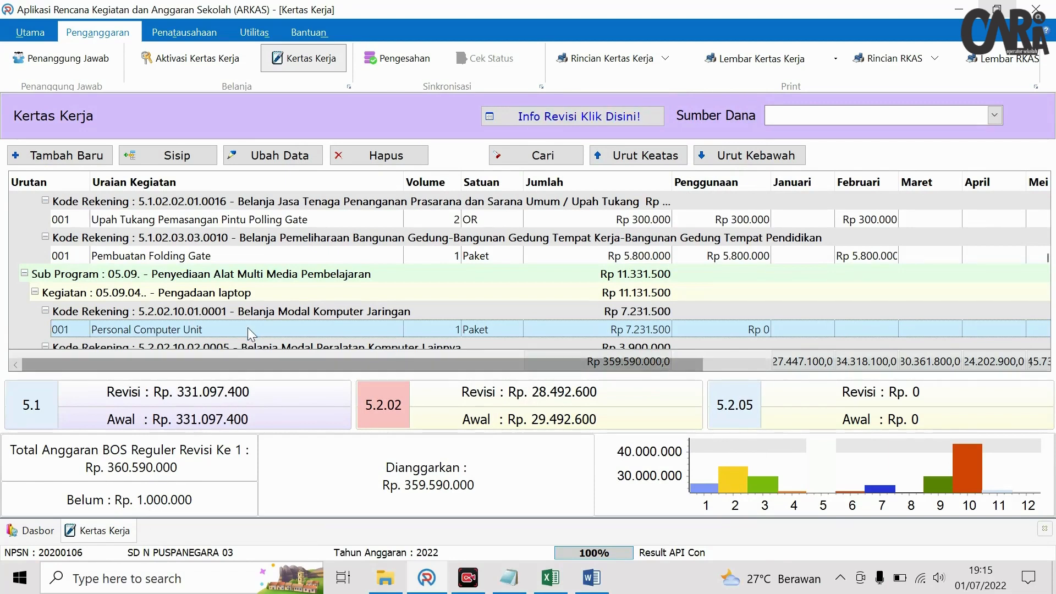
# - Search for 'lay' and delete the Layar Infokus Gantung line, raising Belum to Rp 1.800.000
pyautogui.scroll(-3, 236, 275)
pyautogui.scroll(6, 238, 275)
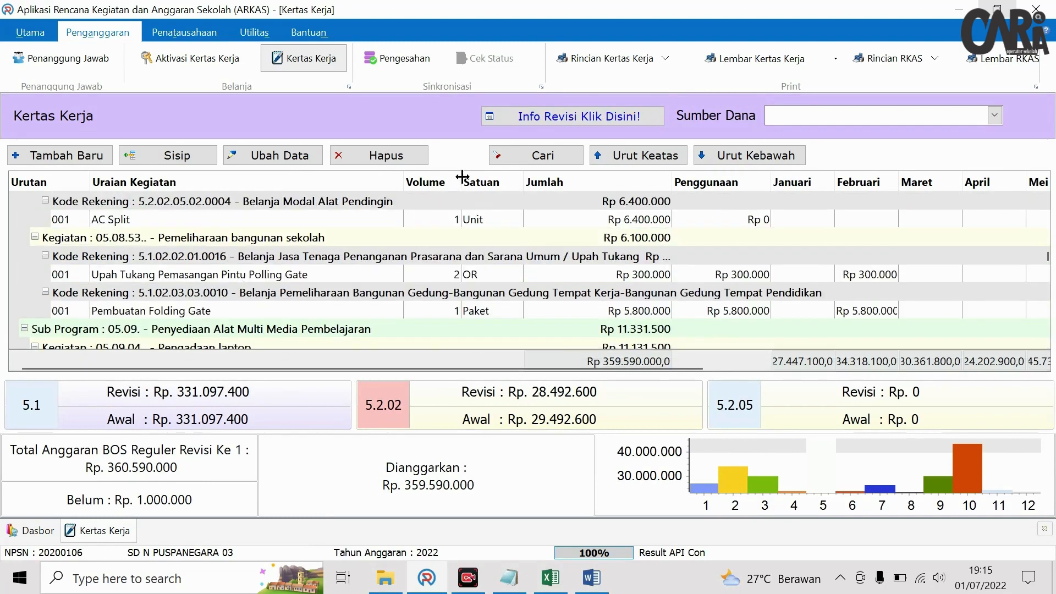
pyautogui.click(525, 160)
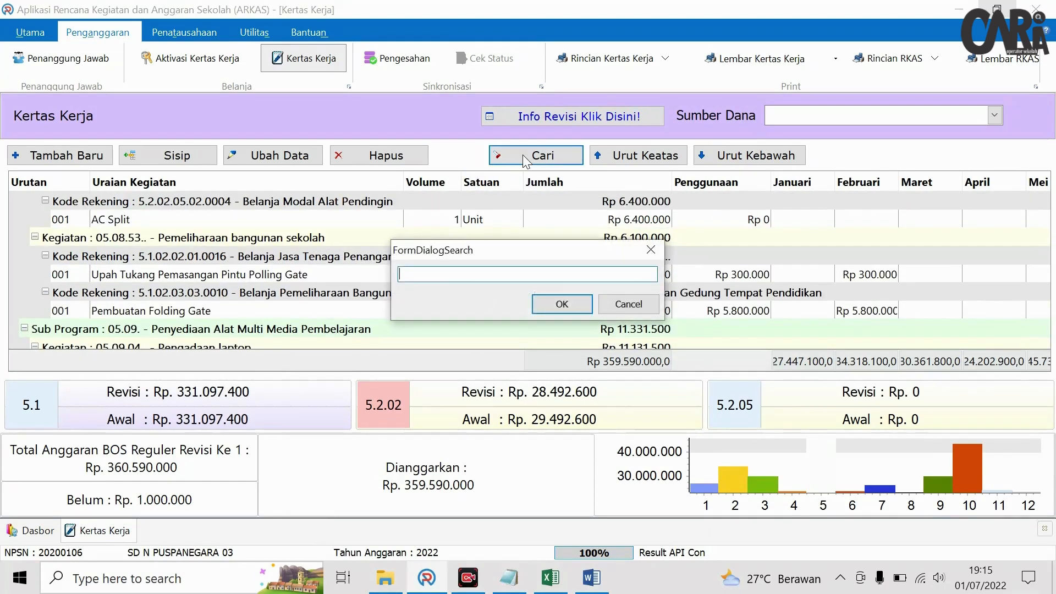
pyautogui.write('layar')
pyautogui.press('Return')
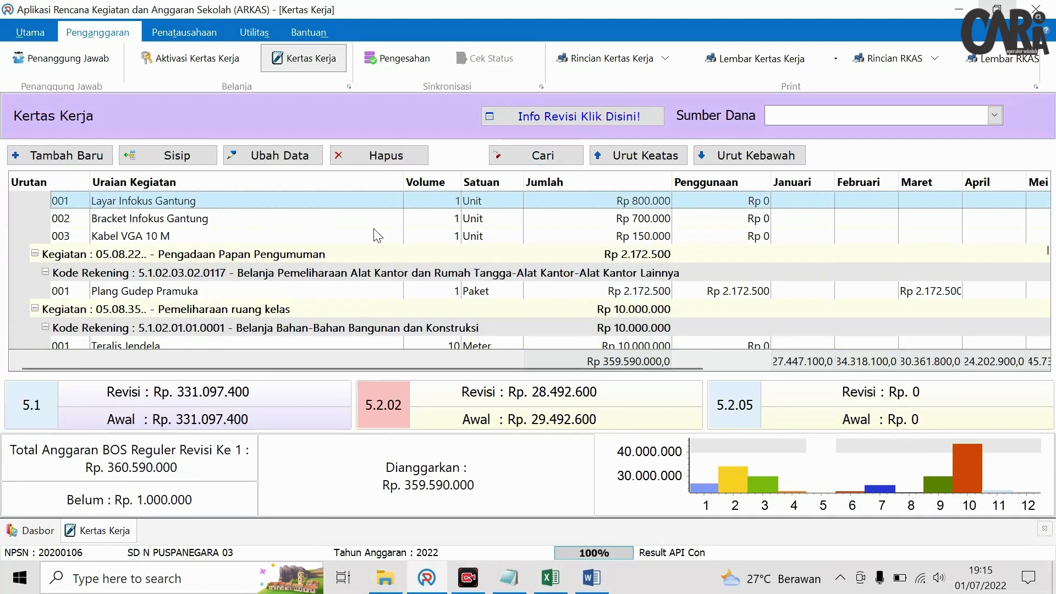
pyautogui.scroll(1, 385, 239)
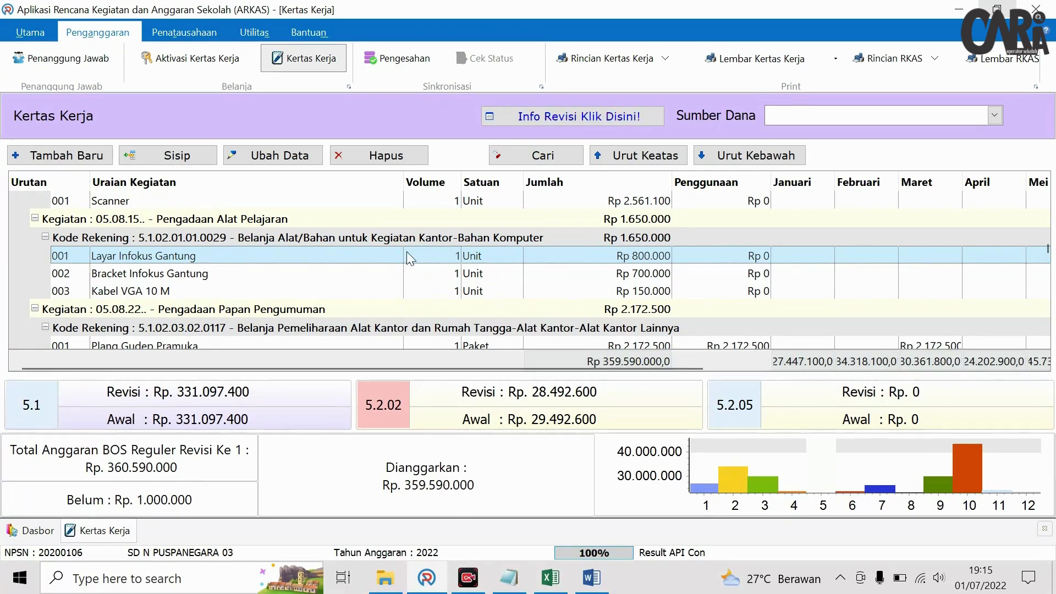
pyautogui.click(380, 156)
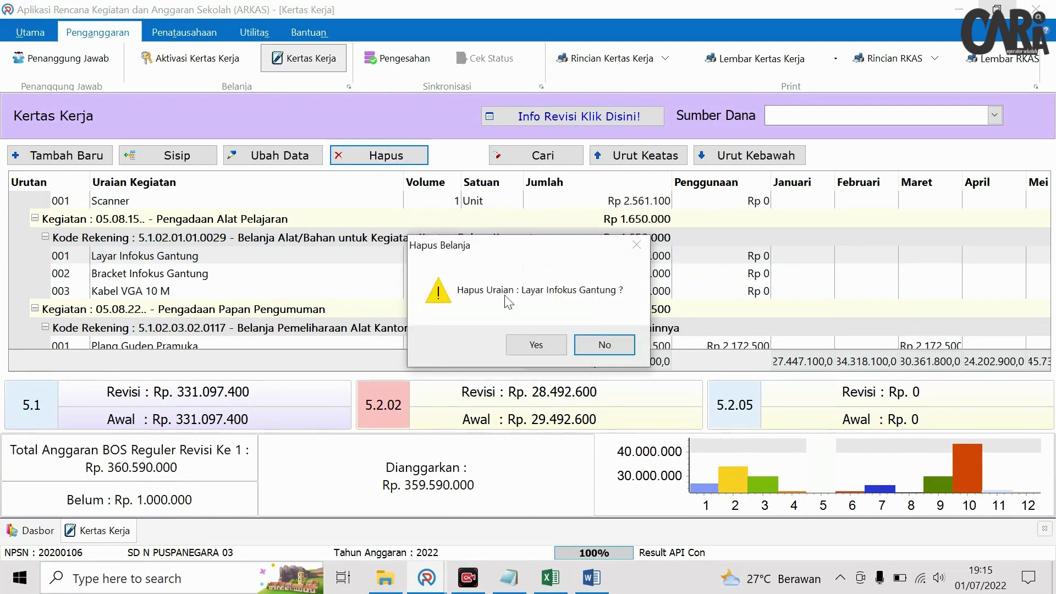
pyautogui.click(533, 345)
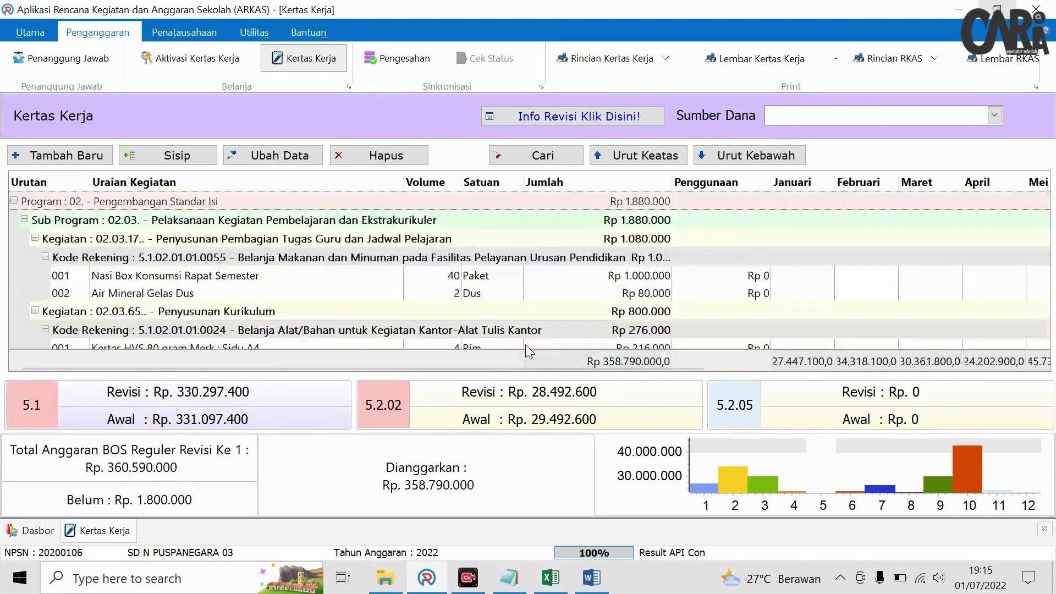
pyautogui.scroll(6, 242, 279)
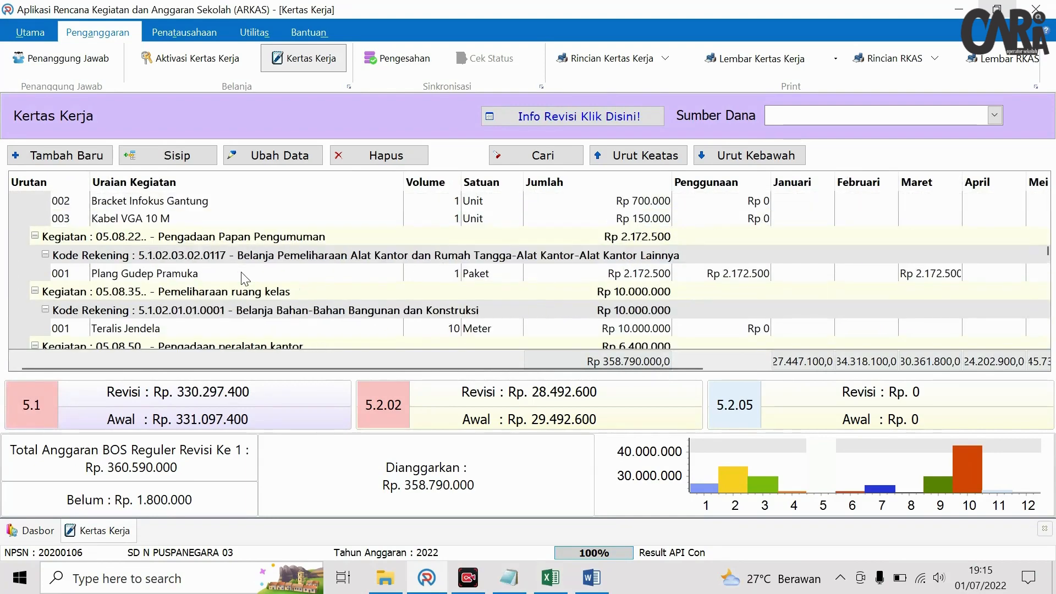
pyautogui.scroll(8, 242, 275)
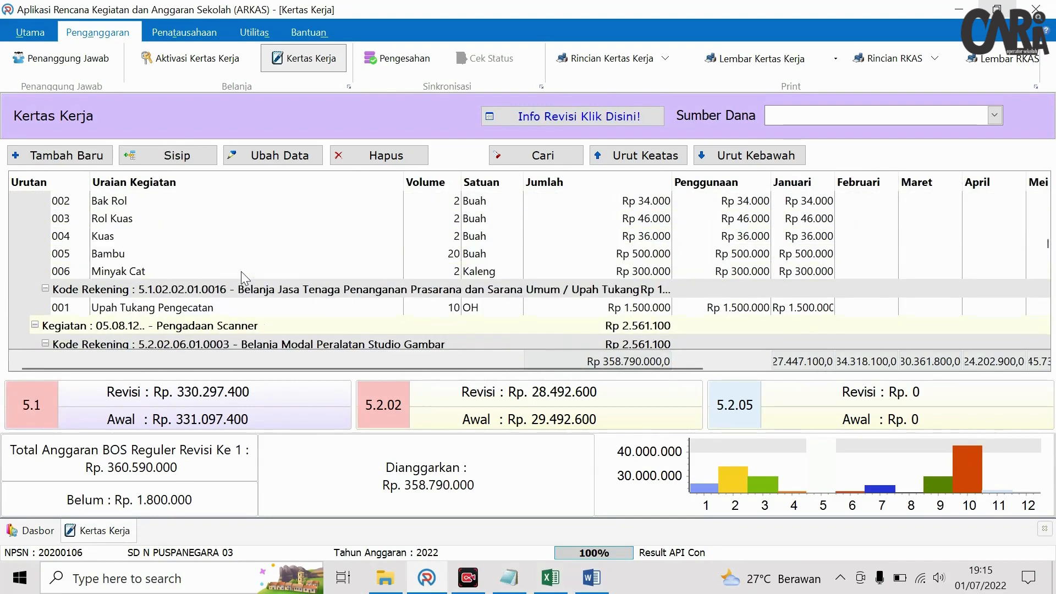
pyautogui.scroll(10, 244, 277)
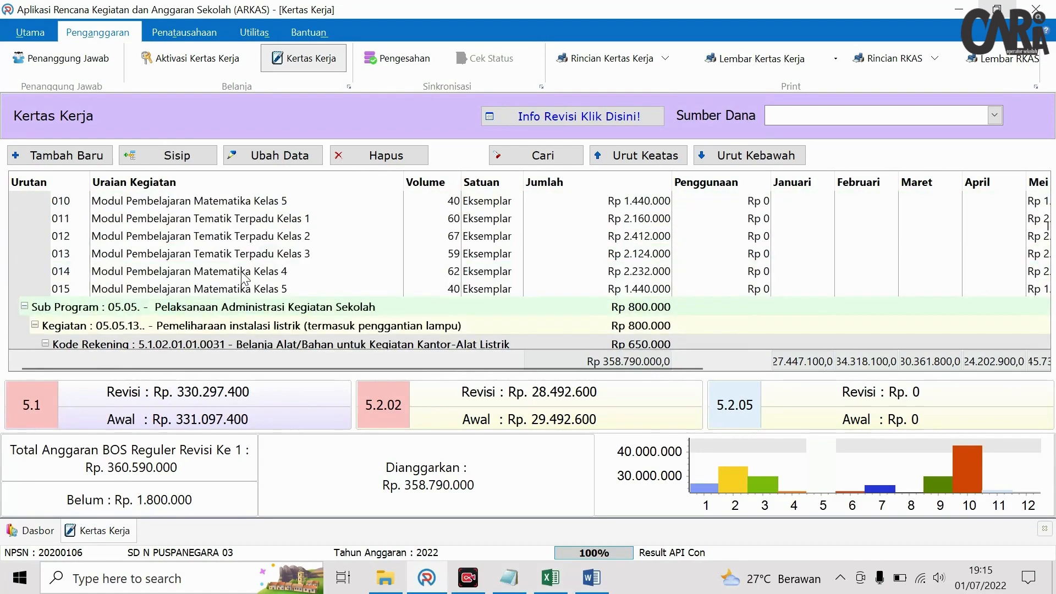
# - Scroll to the Pengadaan Alat Pelajaran rows and select the Bracket Infokus Gantung item
pyautogui.scroll(12, 244, 279)
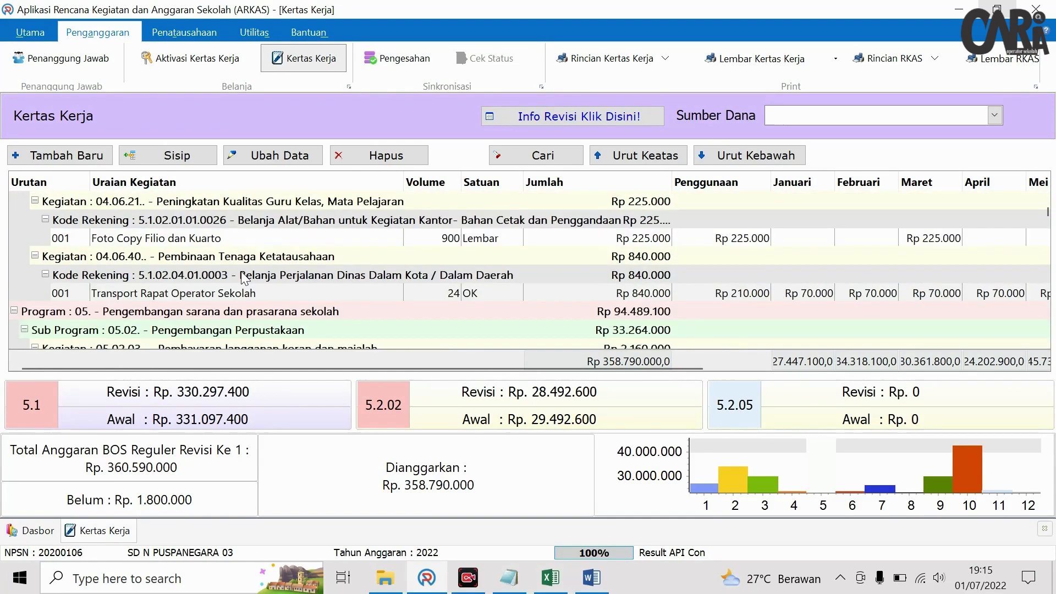
pyautogui.scroll(4, 245, 279)
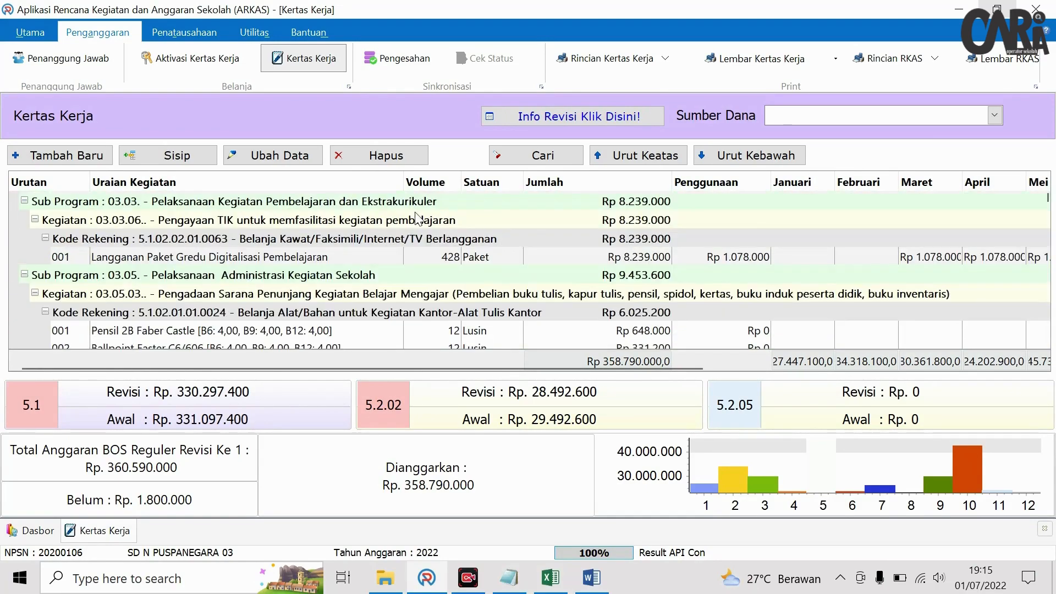
pyautogui.scroll(-20, 416, 218)
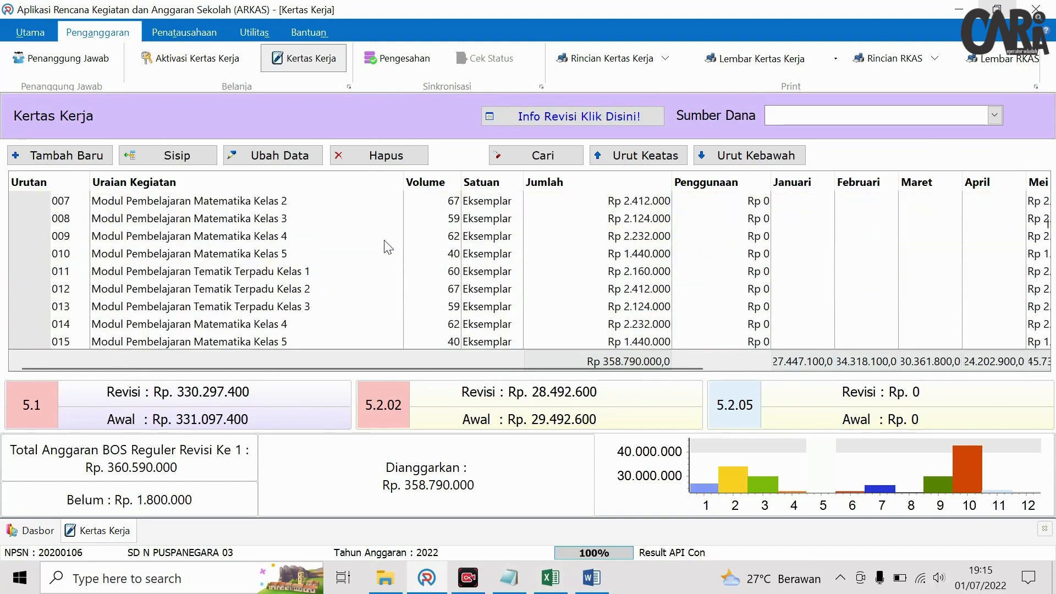
pyautogui.scroll(-20, 385, 242)
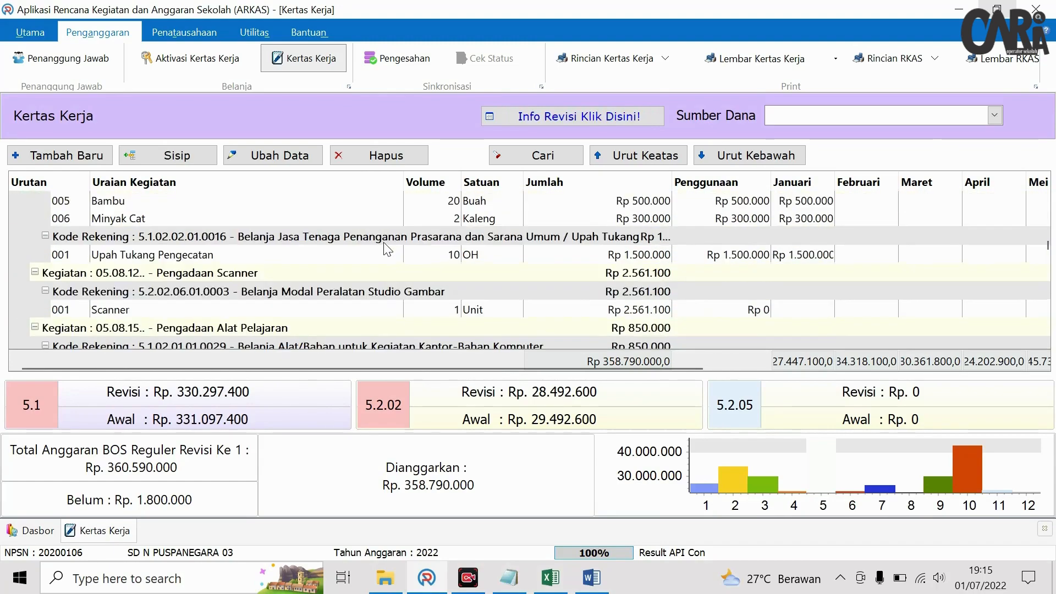
pyautogui.scroll(-5, 385, 253)
pyautogui.scroll(1, 323, 250)
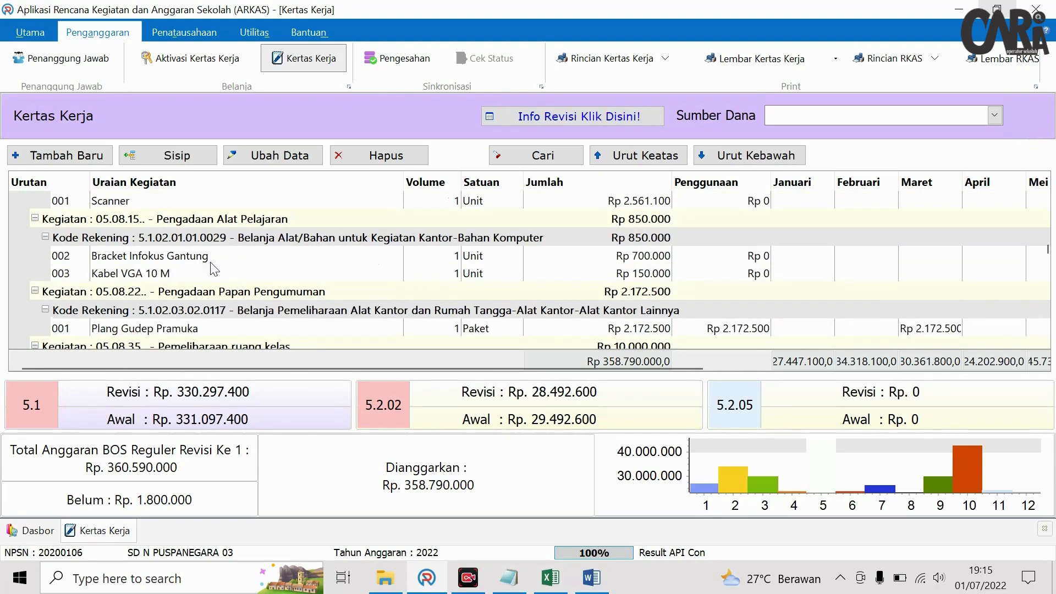
pyautogui.click(165, 256)
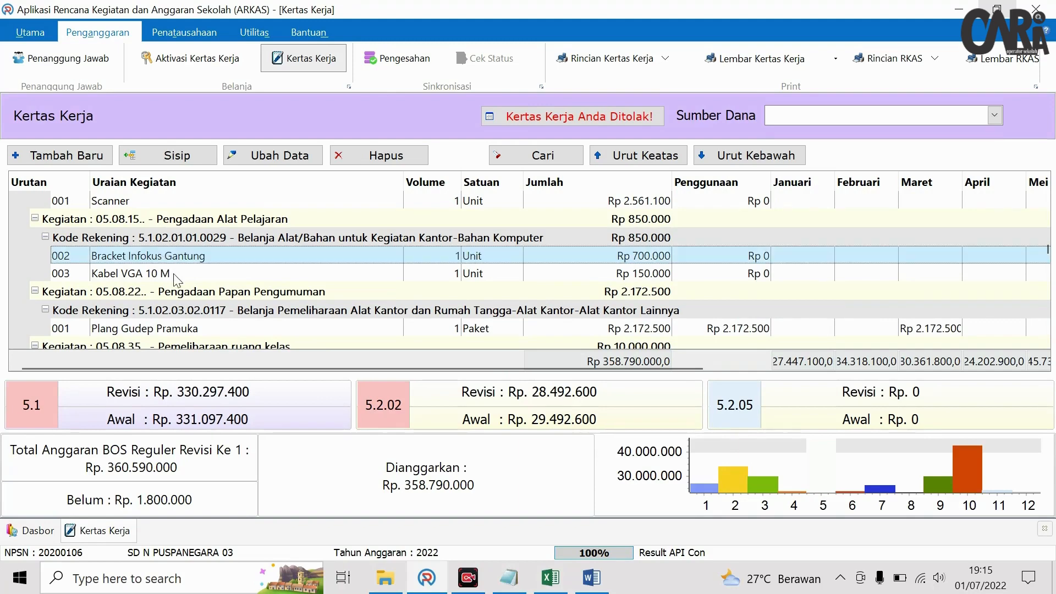
# - Insert a new item using account 5.2.02.06.01.0003, Belanja Modal Peralatan Studio Gambar
pyautogui.click(163, 160)
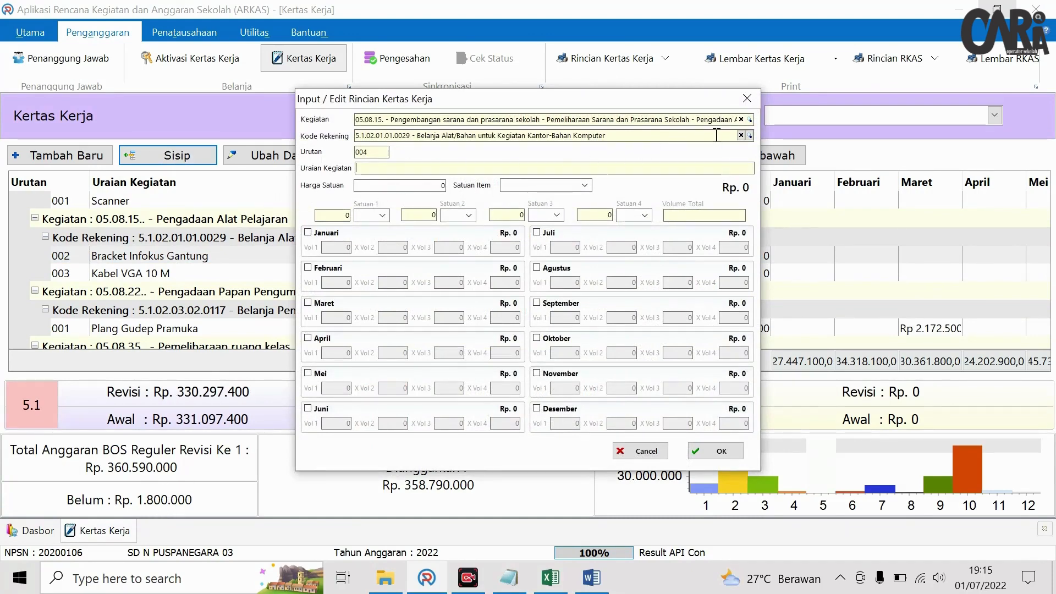
pyautogui.click(749, 136)
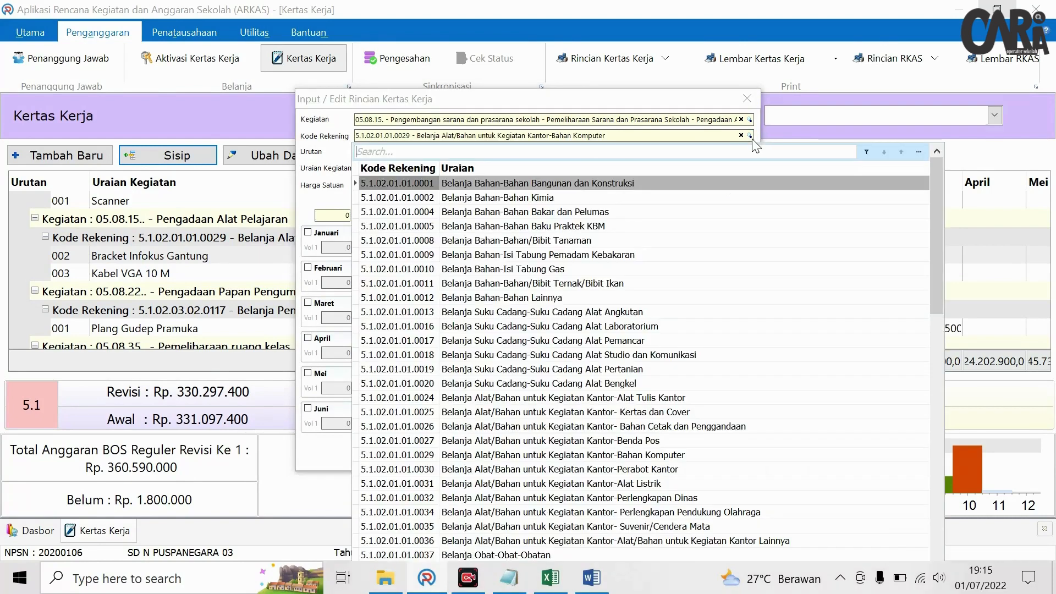
pyautogui.write('modal')
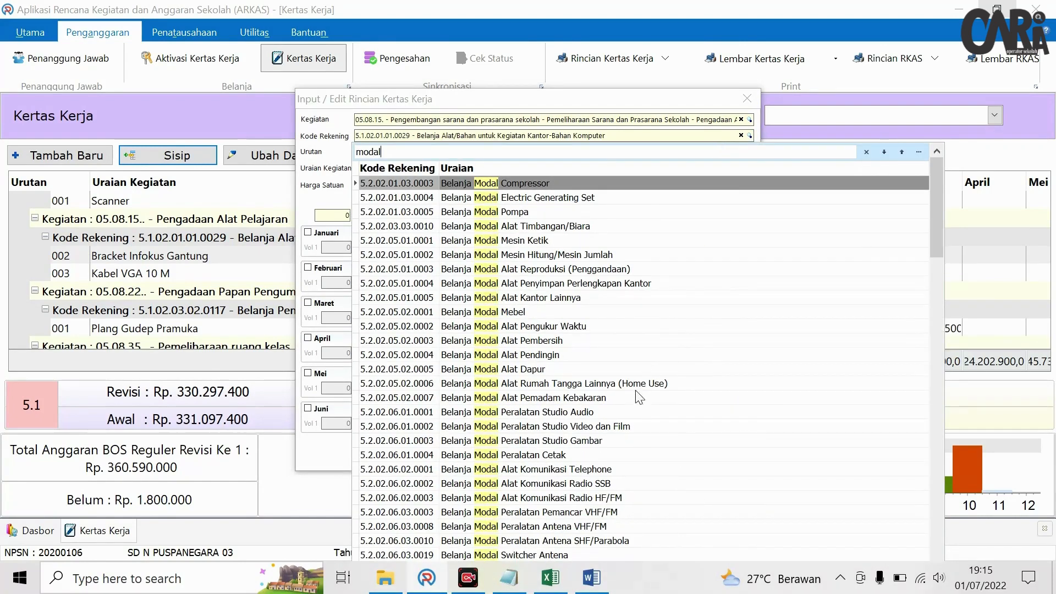
pyautogui.click(557, 441)
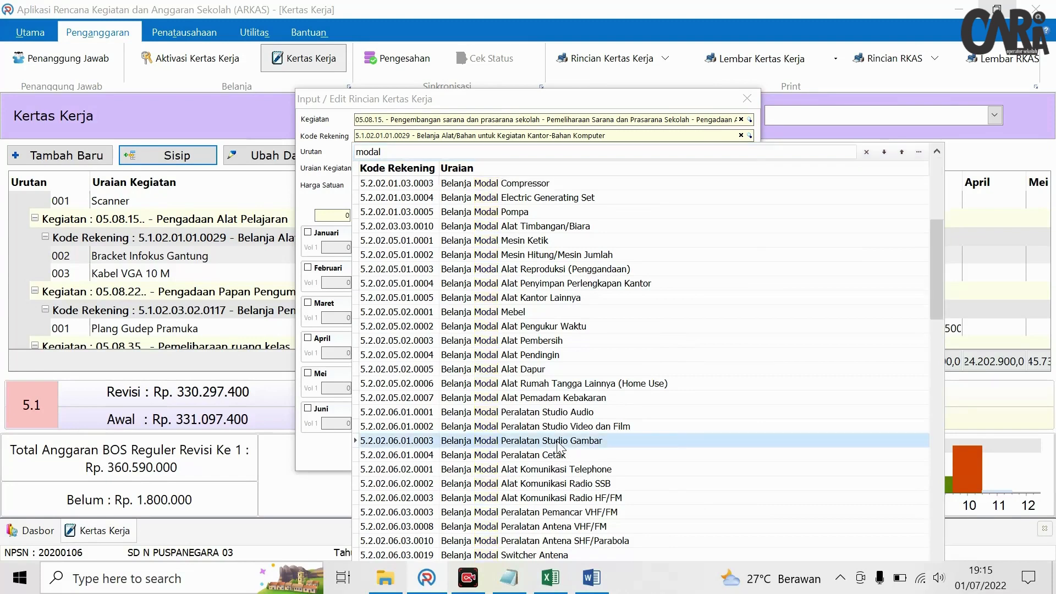
# - Describe it as Layar Proyektor at Rp 1.000.000, budgeted in Oktober with volume 1
pyautogui.click(750, 169)
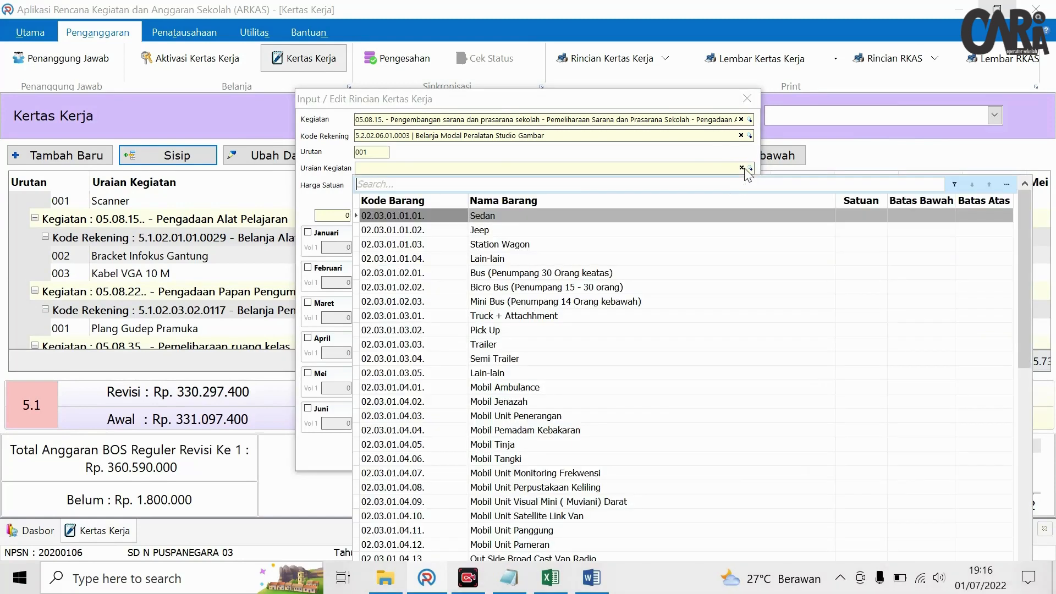
pyautogui.write('layar')
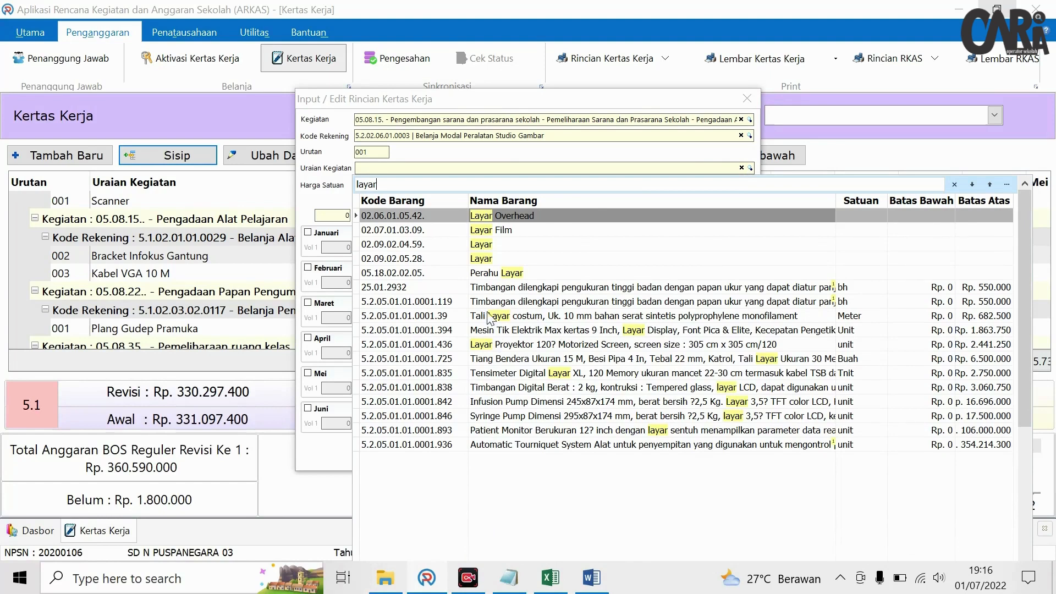
pyautogui.click(480, 245)
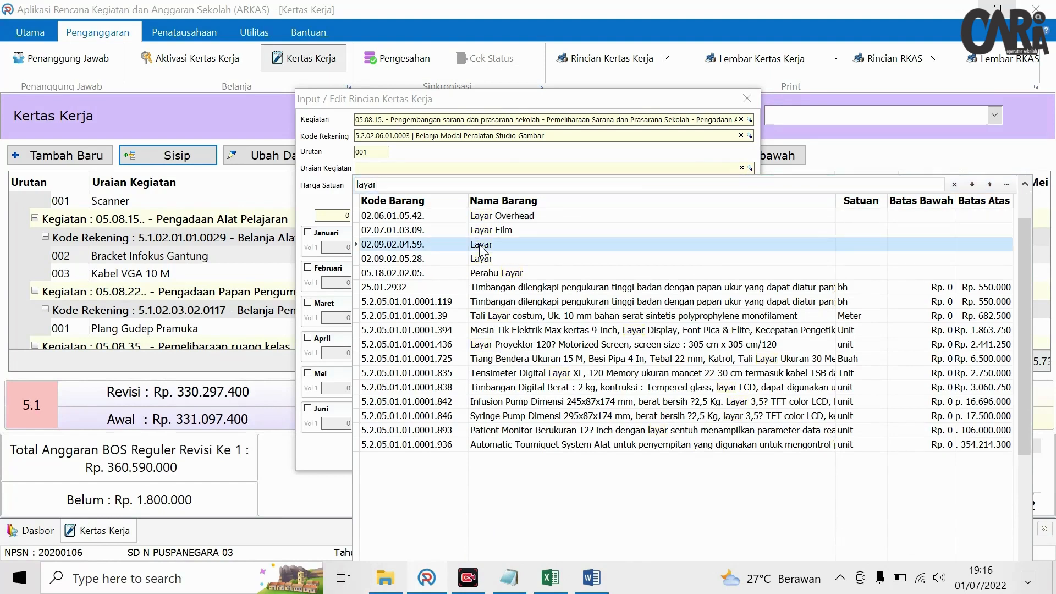
pyautogui.click(530, 346)
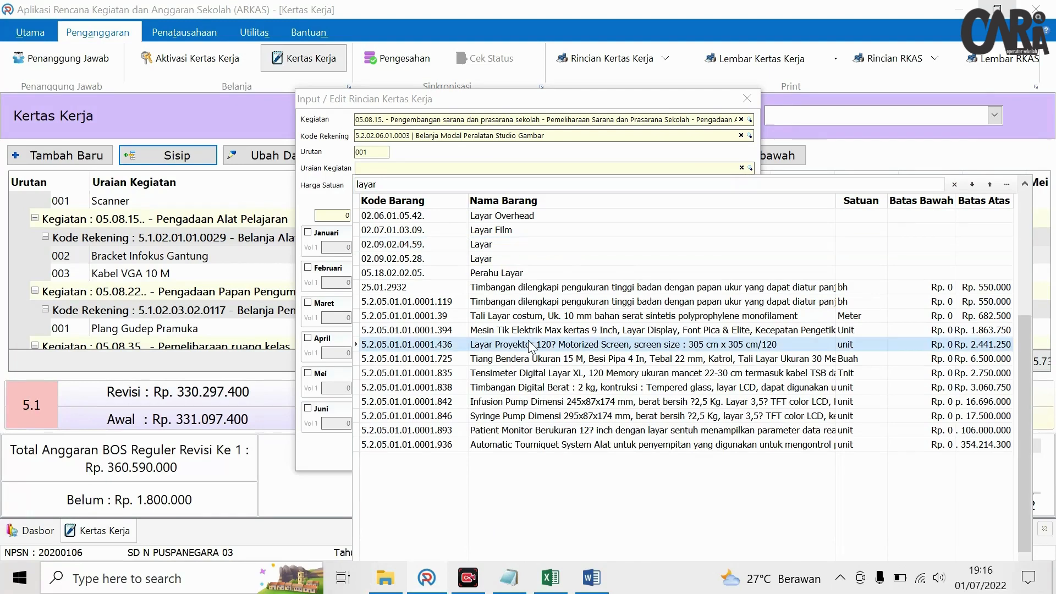
pyautogui.doubleClick(536, 345)
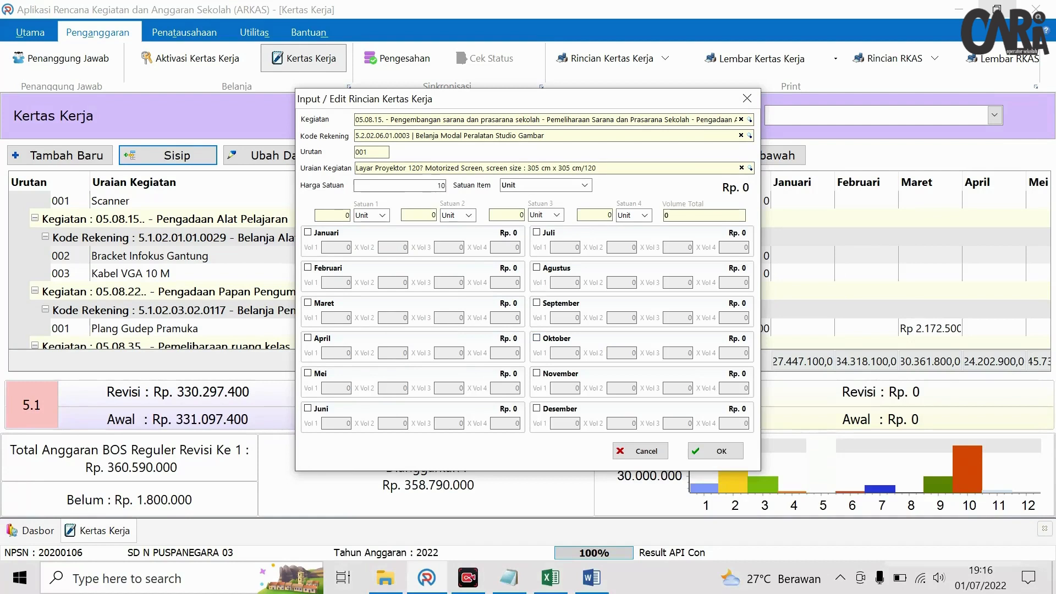
pyautogui.click(537, 339)
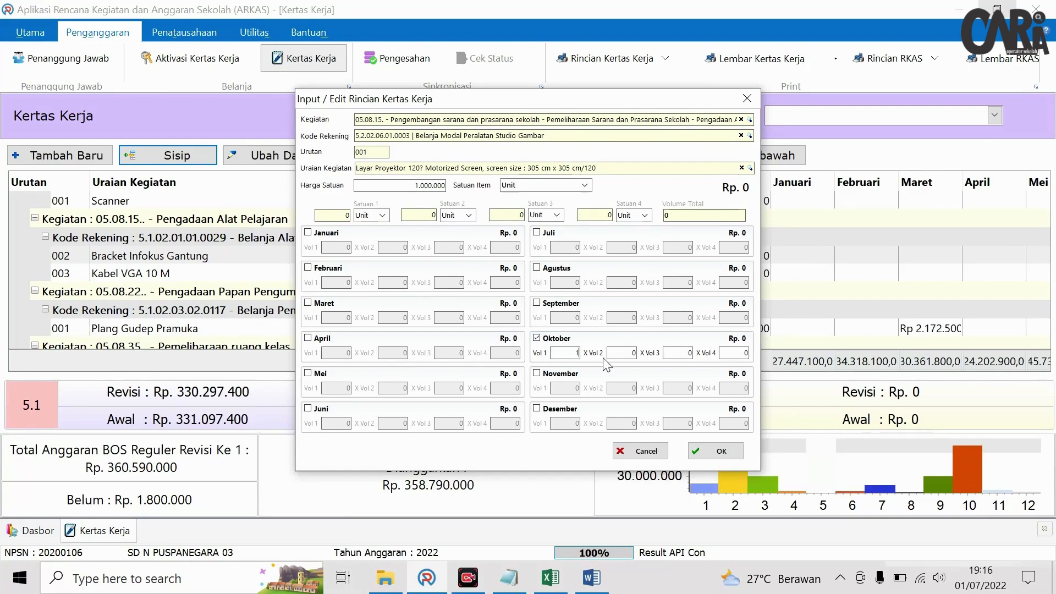
pyautogui.click(610, 354)
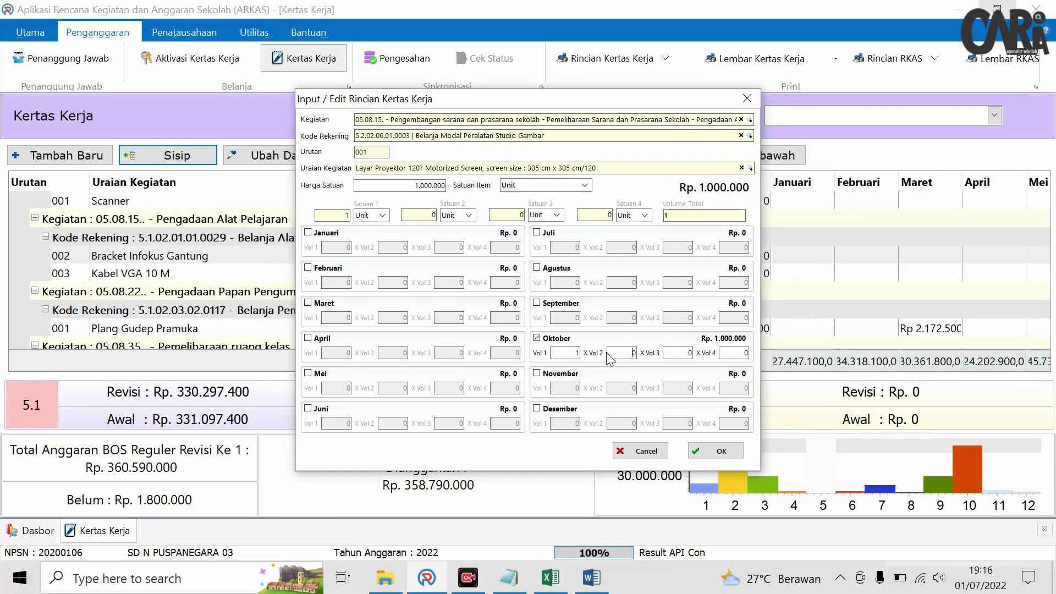
pyautogui.click(714, 454)
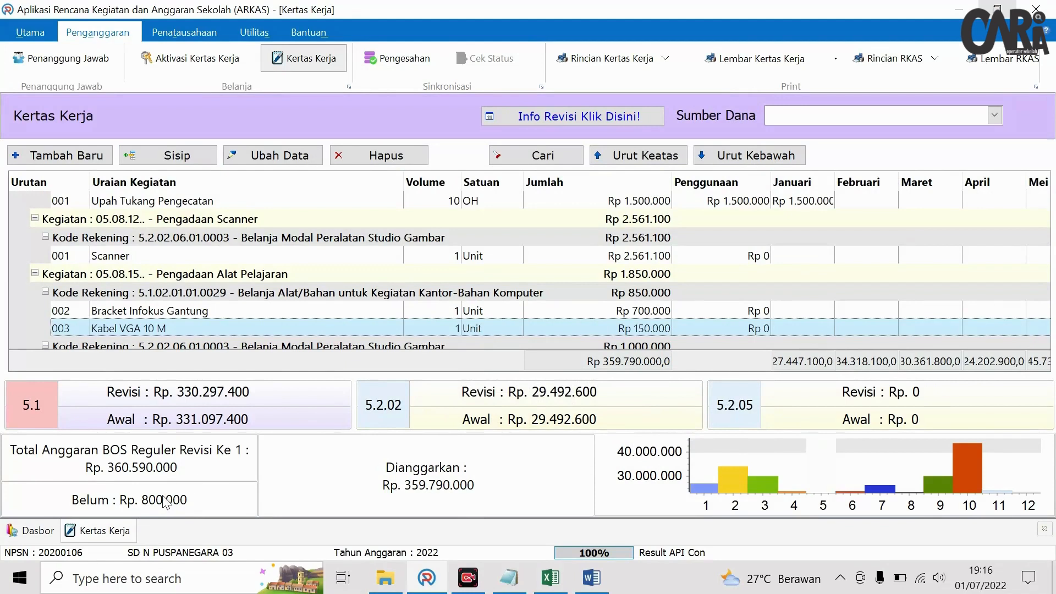
# - Search for 'rak' to reach Raket Badminton and select the Shuttle cock row
pyautogui.click(515, 164)
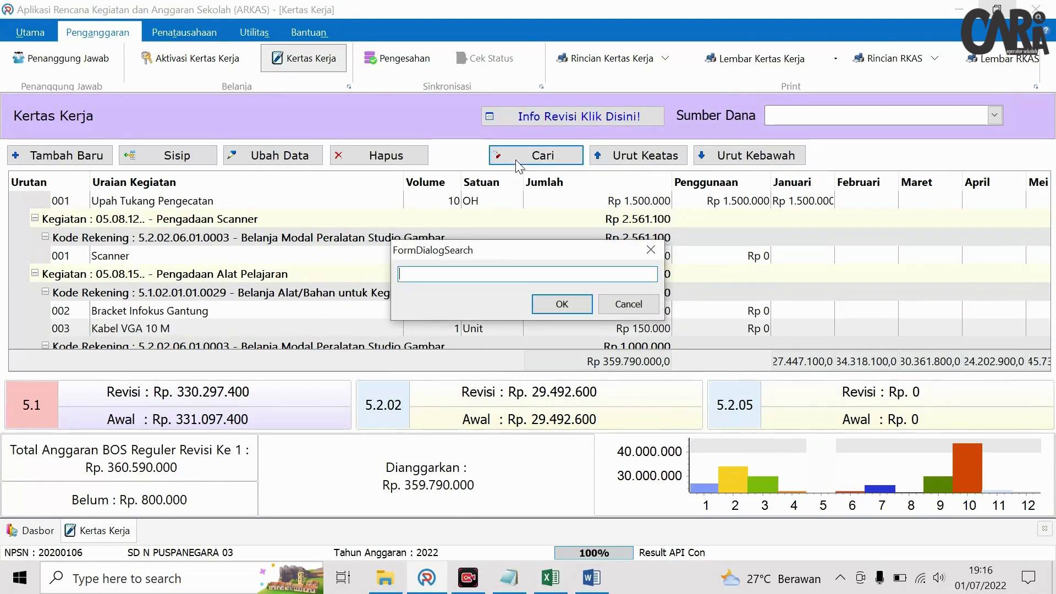
pyautogui.write('raket')
pyautogui.press('Return')
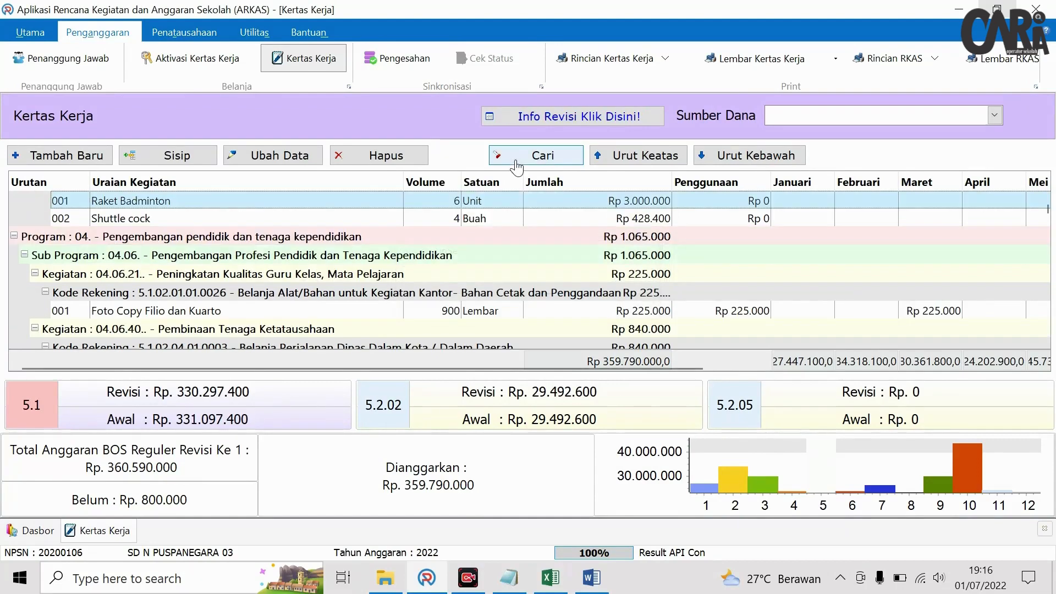
pyautogui.scroll(1, 208, 231)
pyautogui.scroll(1, 208, 231)
pyautogui.click(144, 324)
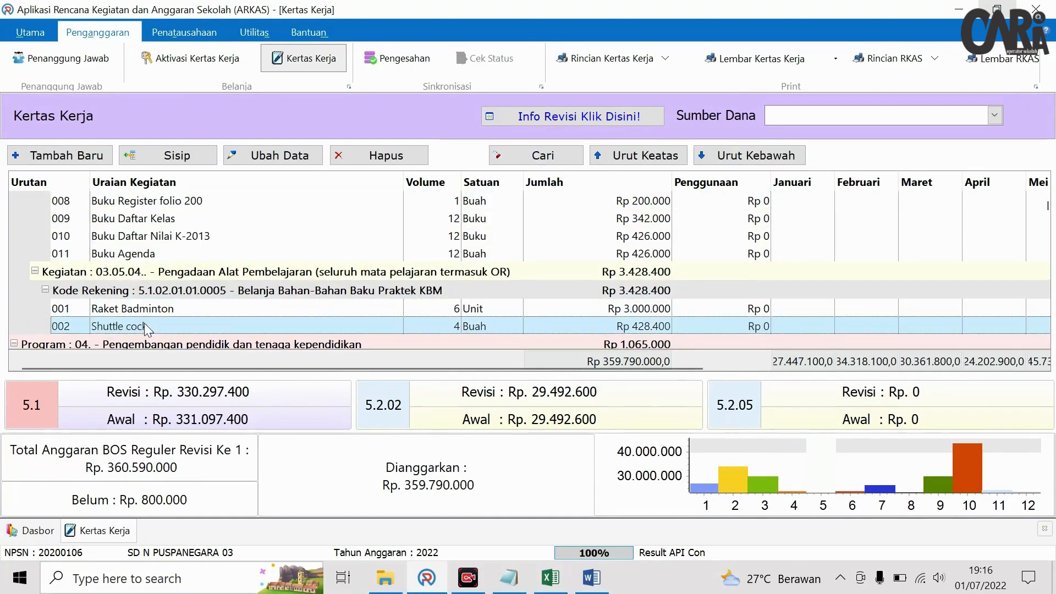
pyautogui.click(178, 156)
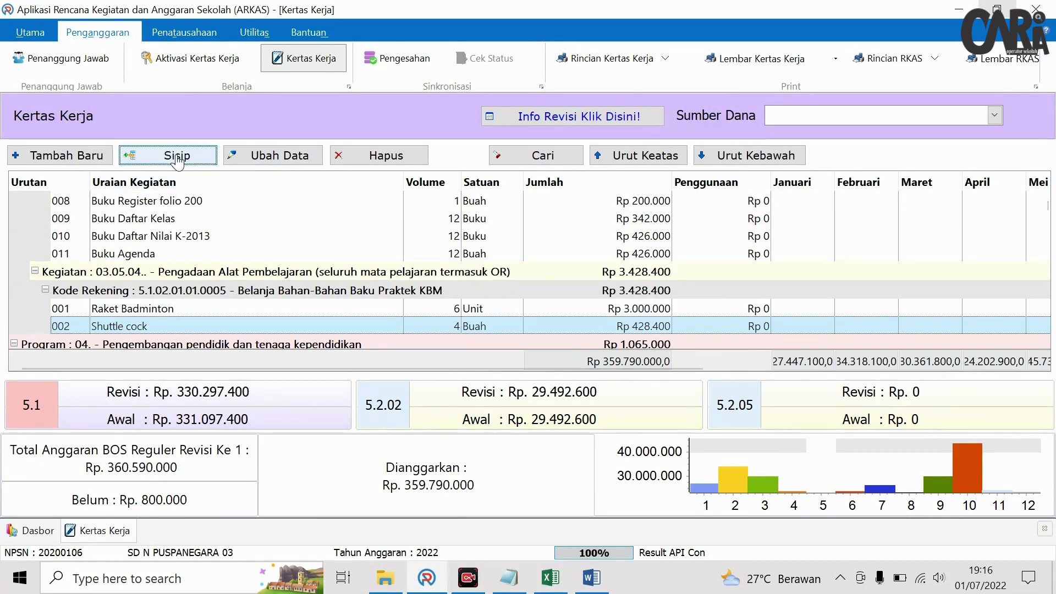
# - Add Bola futsal at Rp 200.000, volume 4 in November, totalling Rp 800.000
pyautogui.click(750, 169)
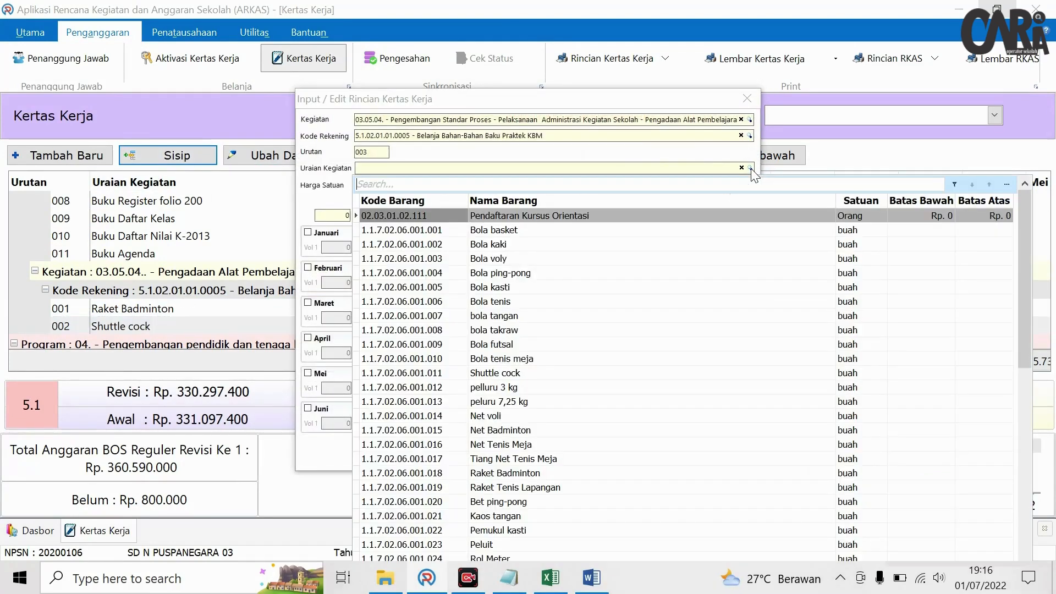
pyautogui.write('bola')
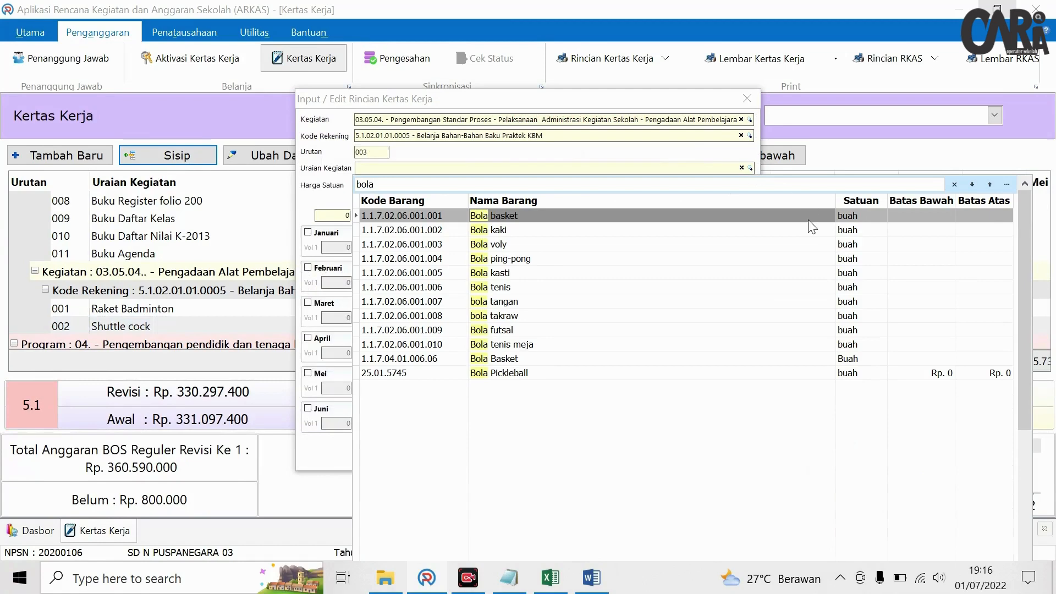
pyautogui.doubleClick(510, 330)
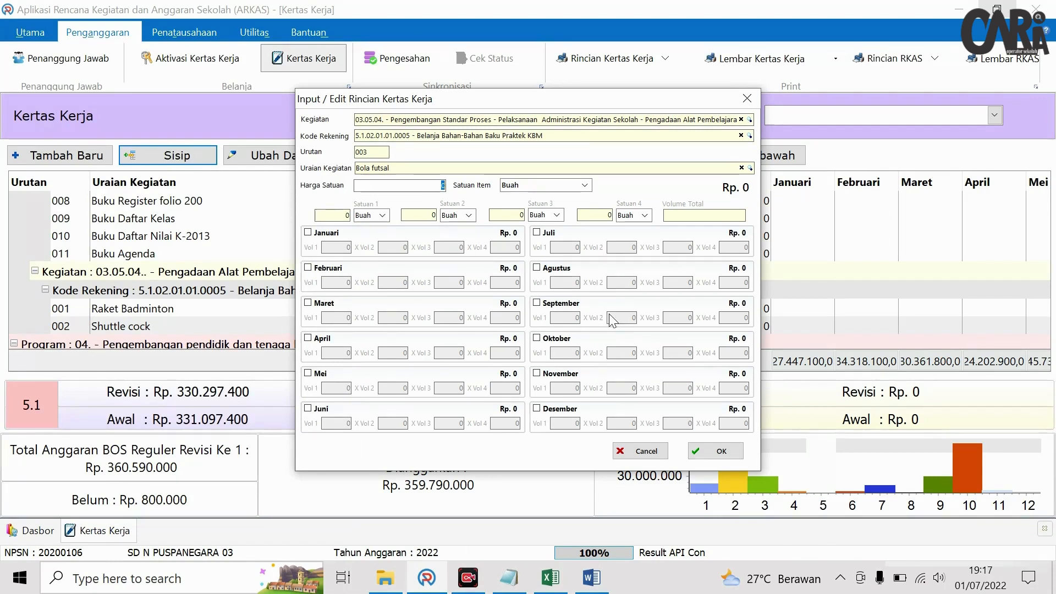
pyautogui.click(435, 186)
pyautogui.write('200.000')
pyautogui.click(434, 167)
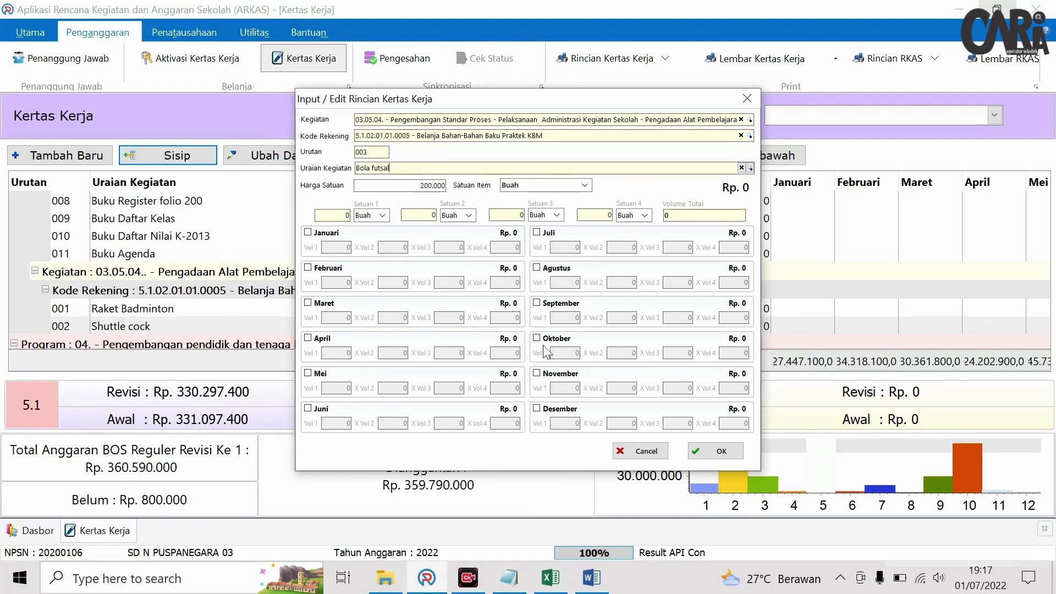
pyautogui.click(539, 375)
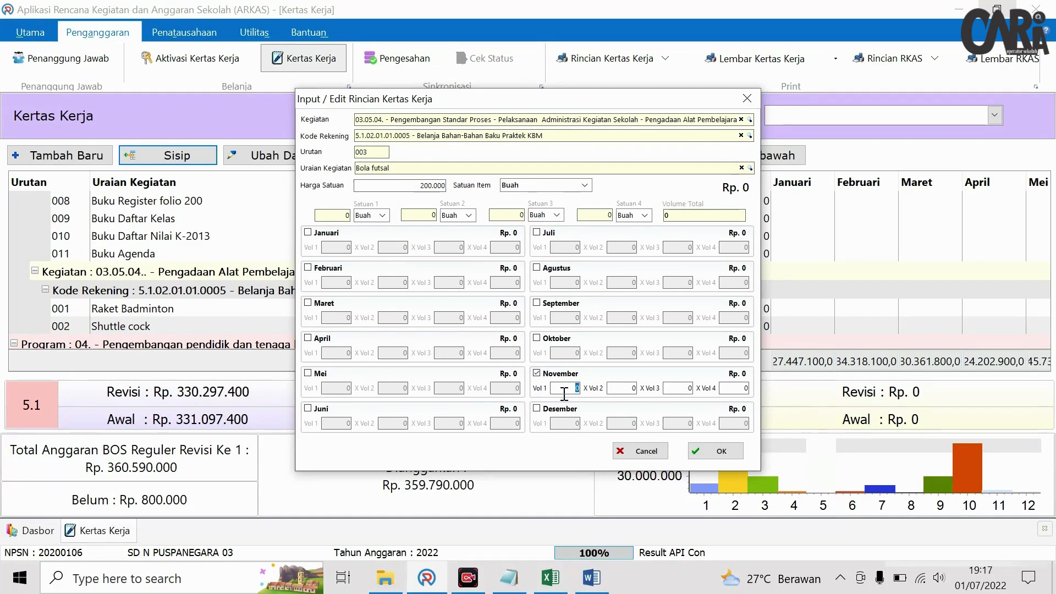
pyautogui.click(619, 389)
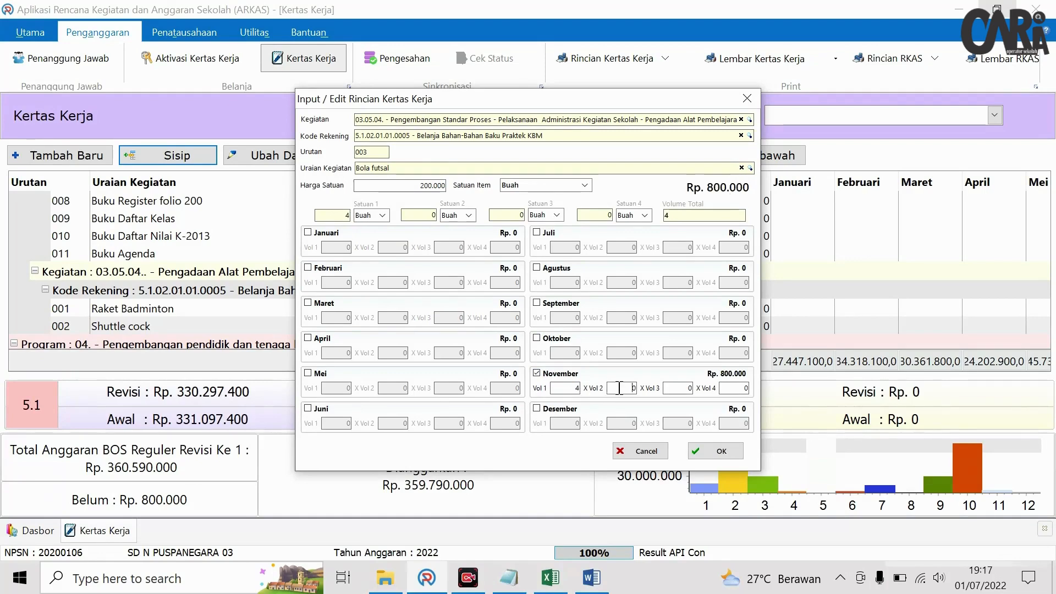
pyautogui.click(730, 453)
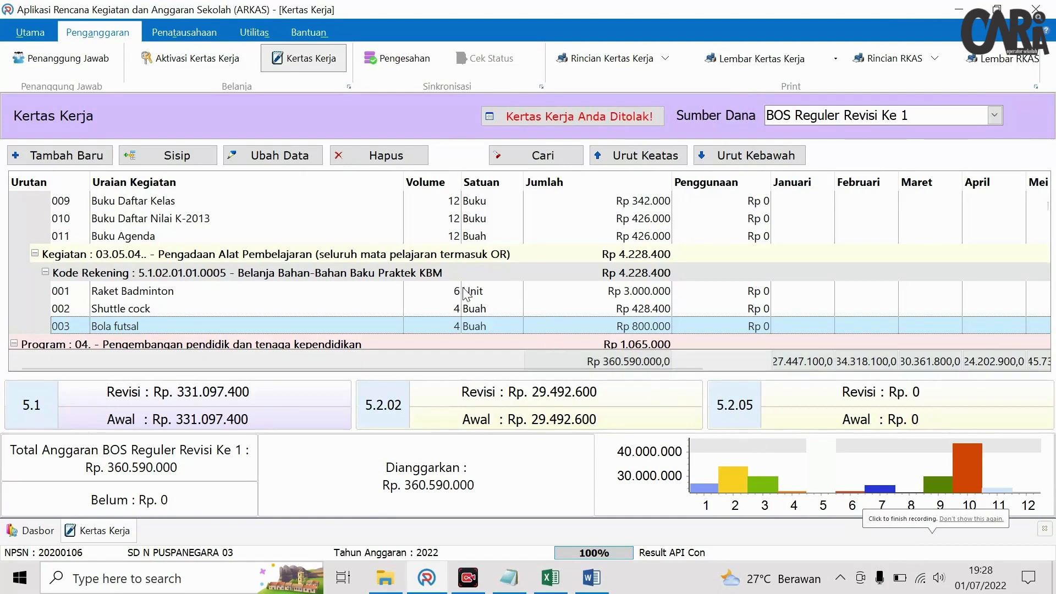
# - Review the Plang Gudep Pramuka rows in the Excel draft, then return to ARKAS
pyautogui.click(550, 578)
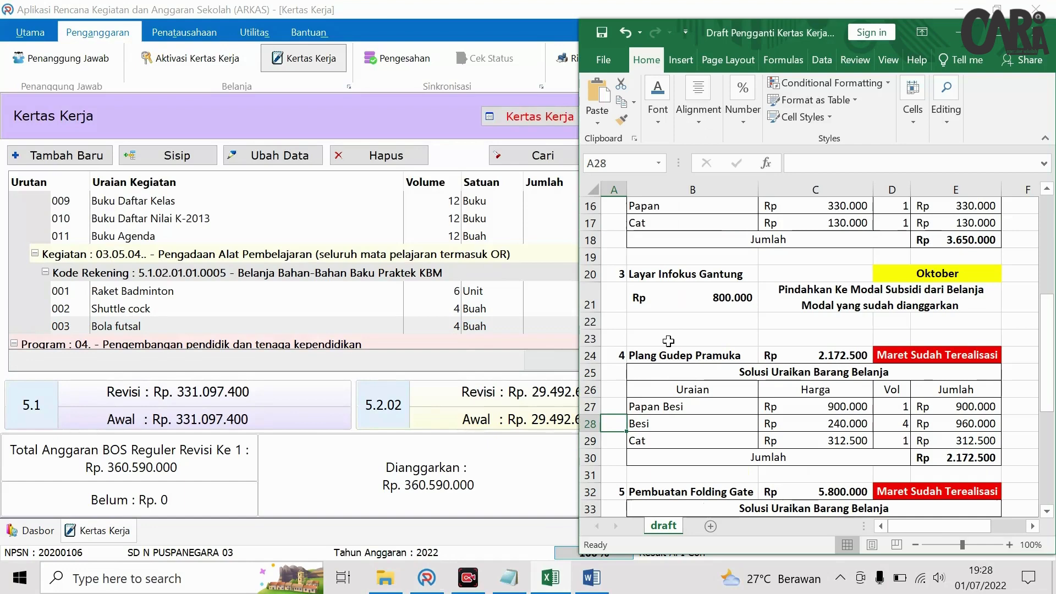
pyautogui.scroll(-1, 668, 341)
pyautogui.scroll(-1, 664, 301)
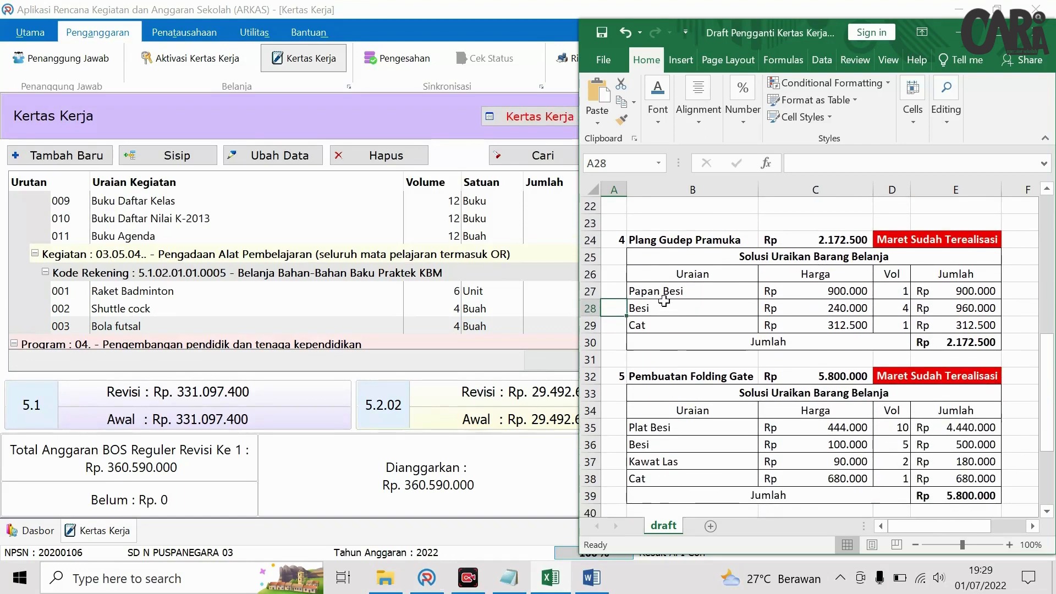
pyautogui.scroll(-2, 663, 308)
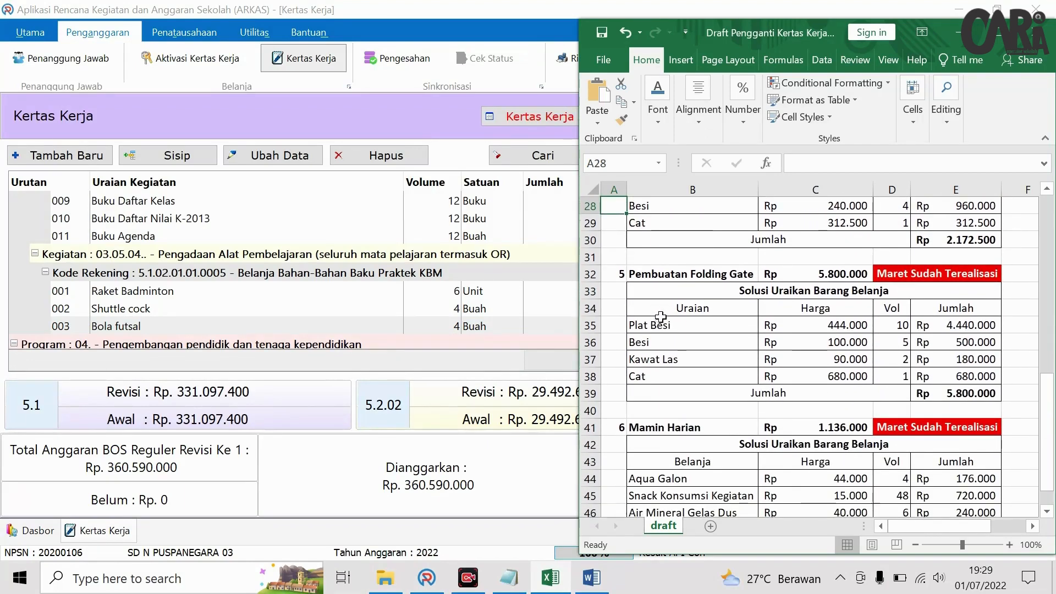
pyautogui.scroll(3, 658, 418)
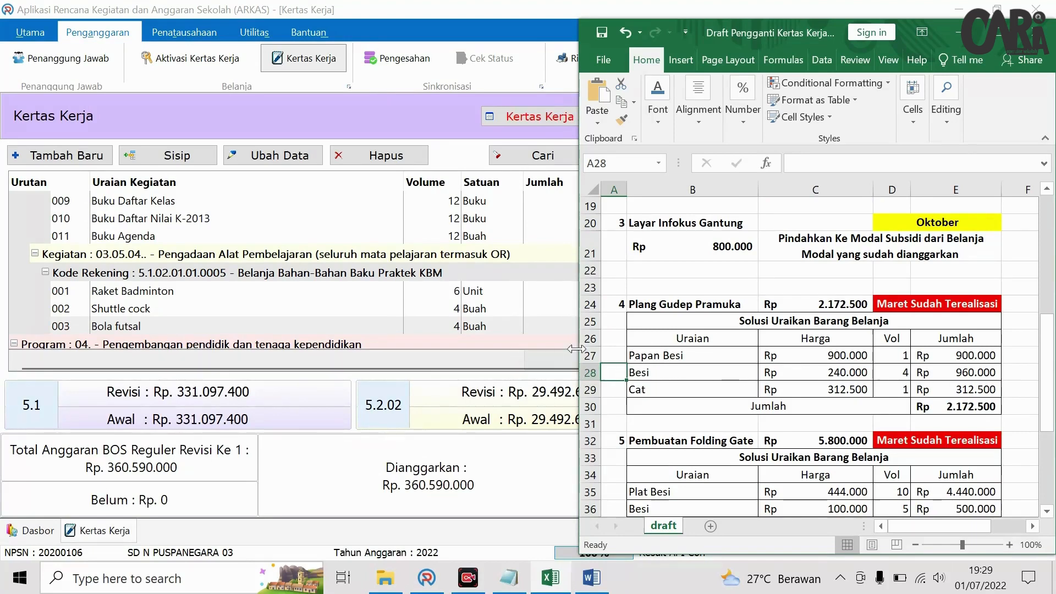
pyautogui.click(688, 337)
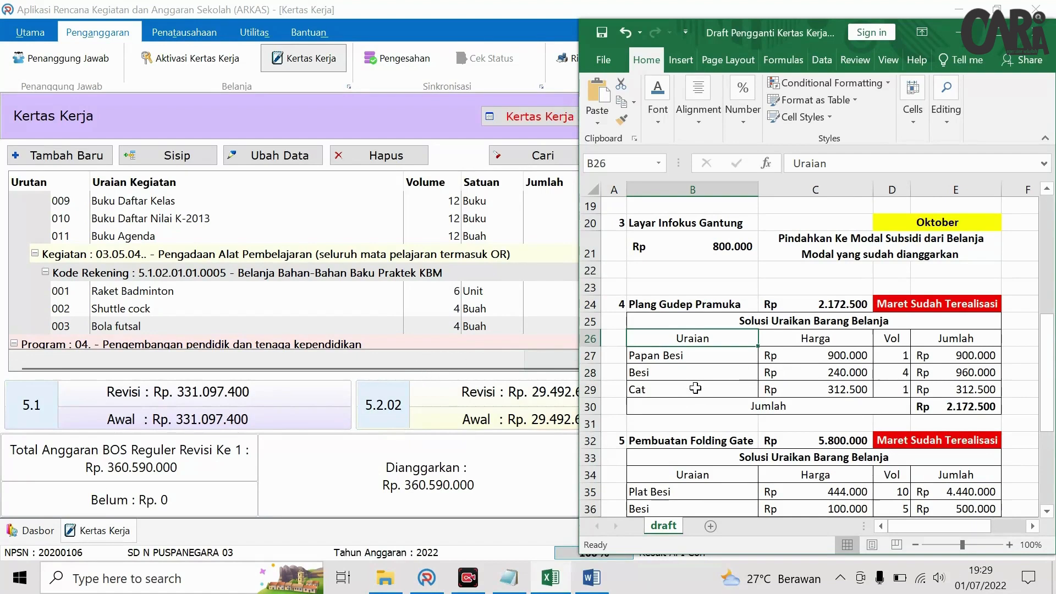
pyautogui.click(486, 362)
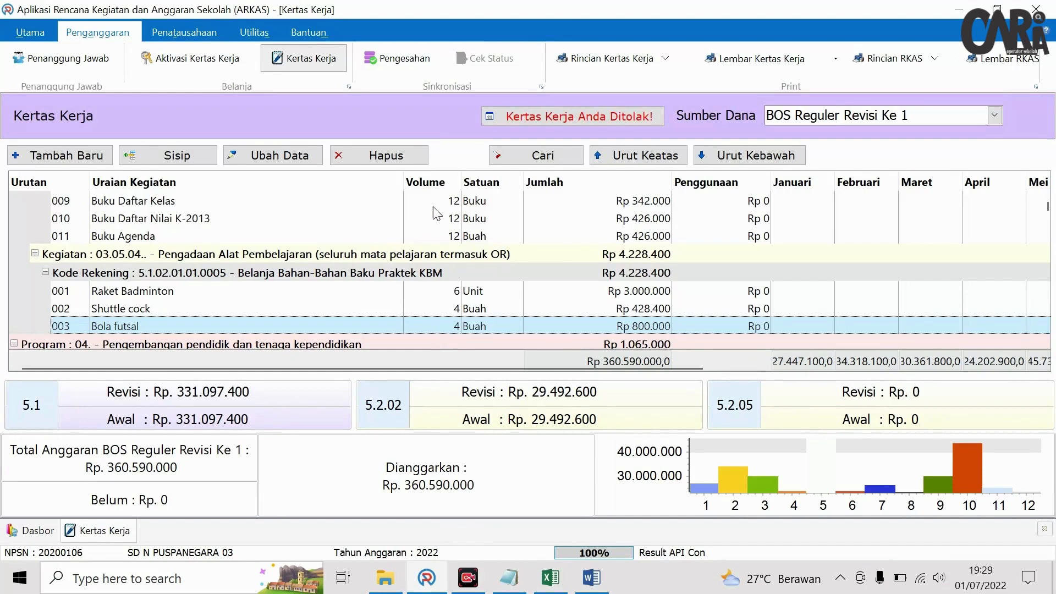
# - Search the work-sheet for 'guru', then 'Gudep', to locate Plang Gudep Pramuka
pyautogui.click(521, 165)
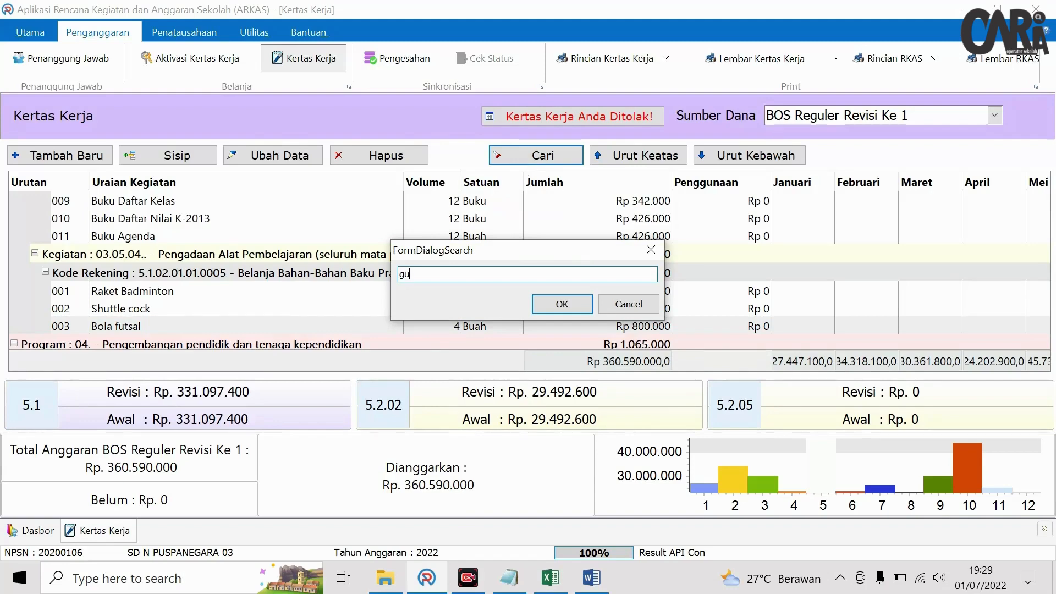
pyautogui.write('ru')
pyautogui.press('Return')
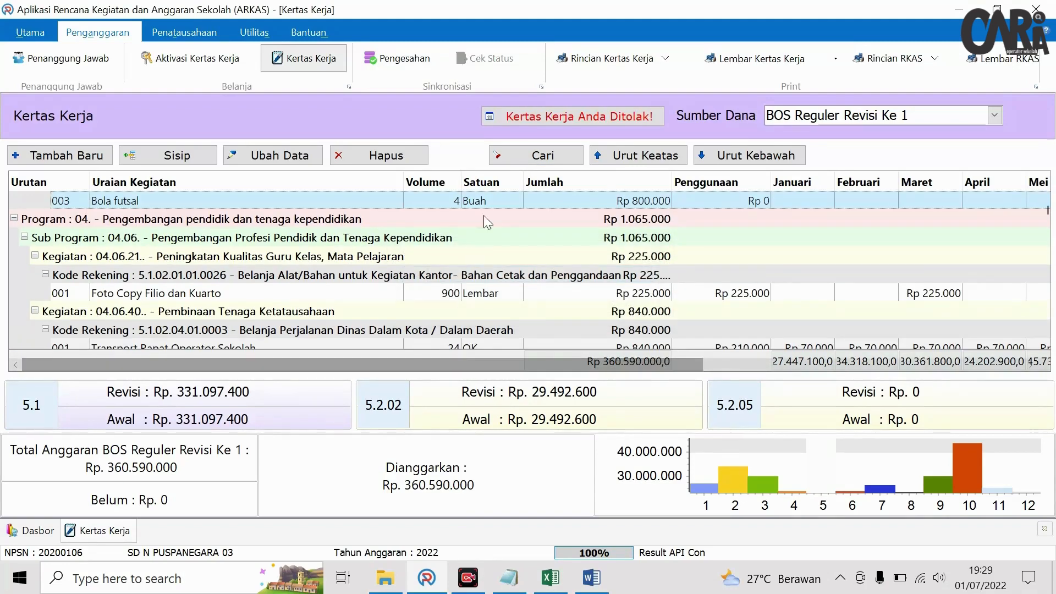
pyautogui.click(504, 153)
pyautogui.write('gu')
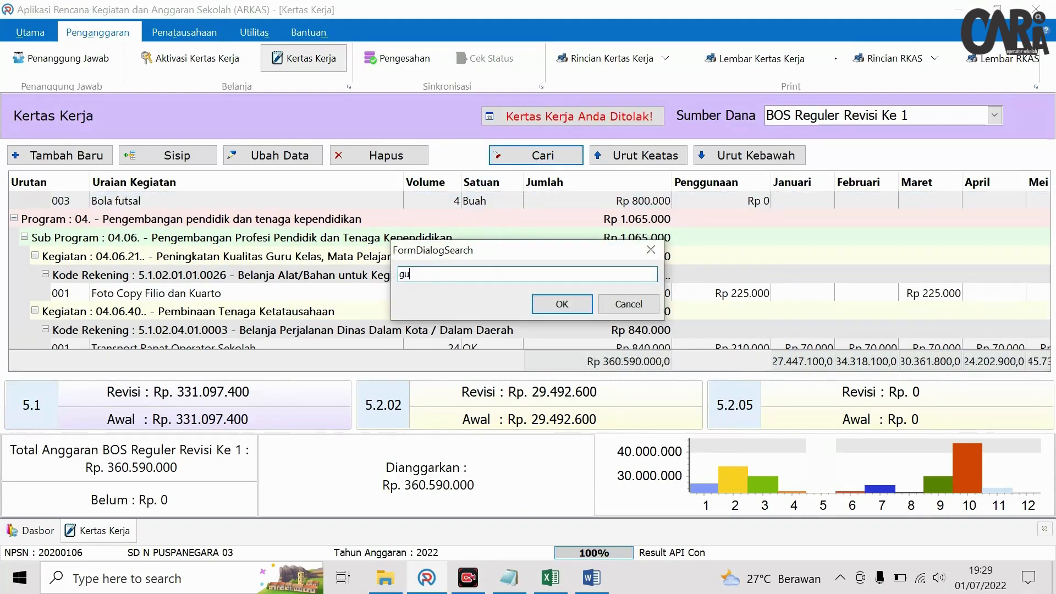
pyautogui.write('ru')
pyautogui.press('Return')
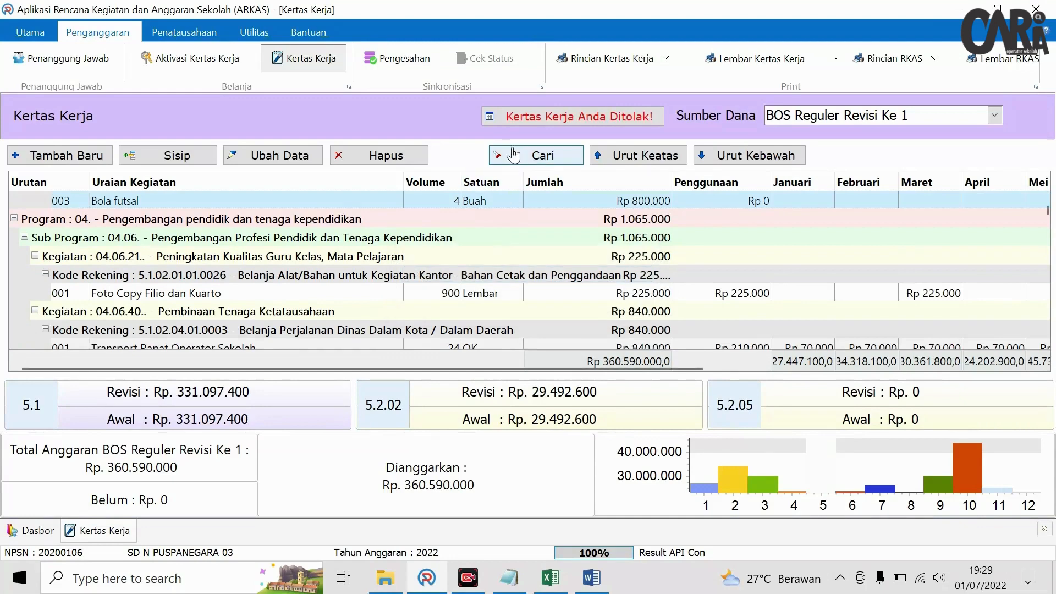
pyautogui.click(513, 155)
pyautogui.write('g Gude')
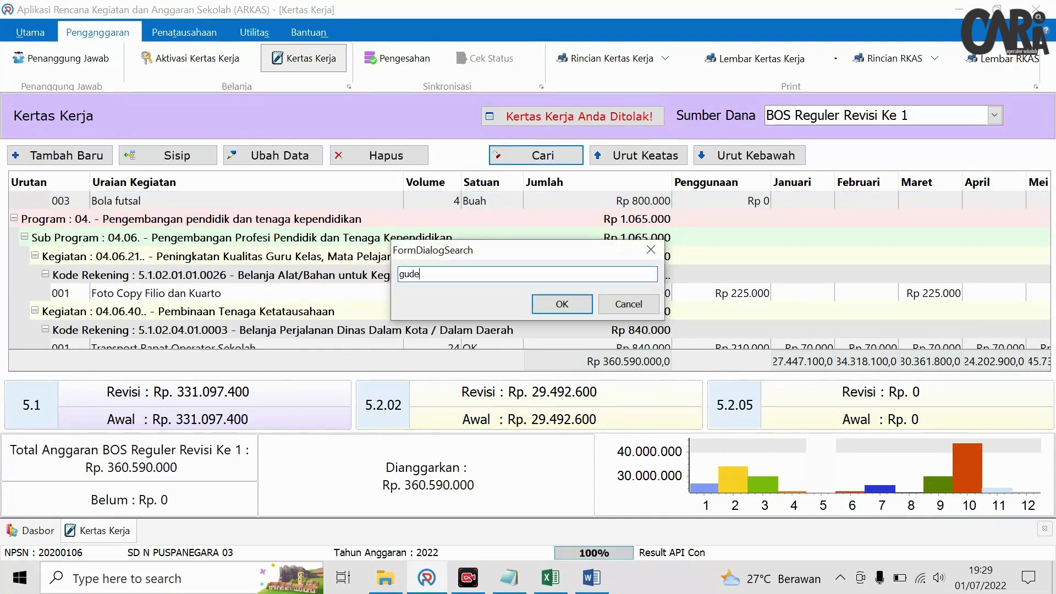
pyautogui.write('p')
pyautogui.press('Return')
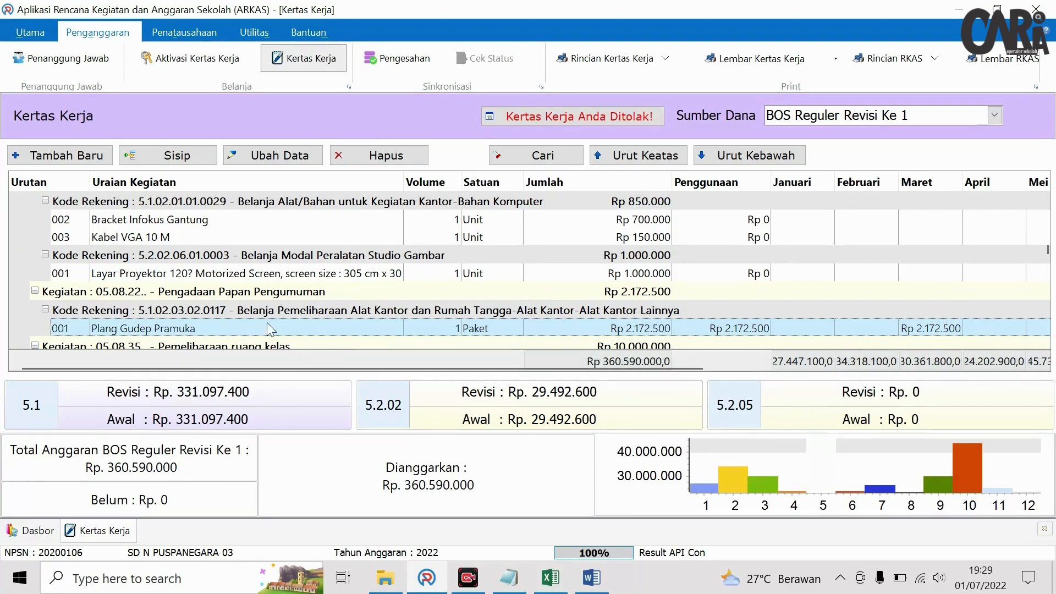
# - Open Plang Gudep Pramuka for editing, close it unsaved, then attempt to delete it
pyautogui.click(283, 158)
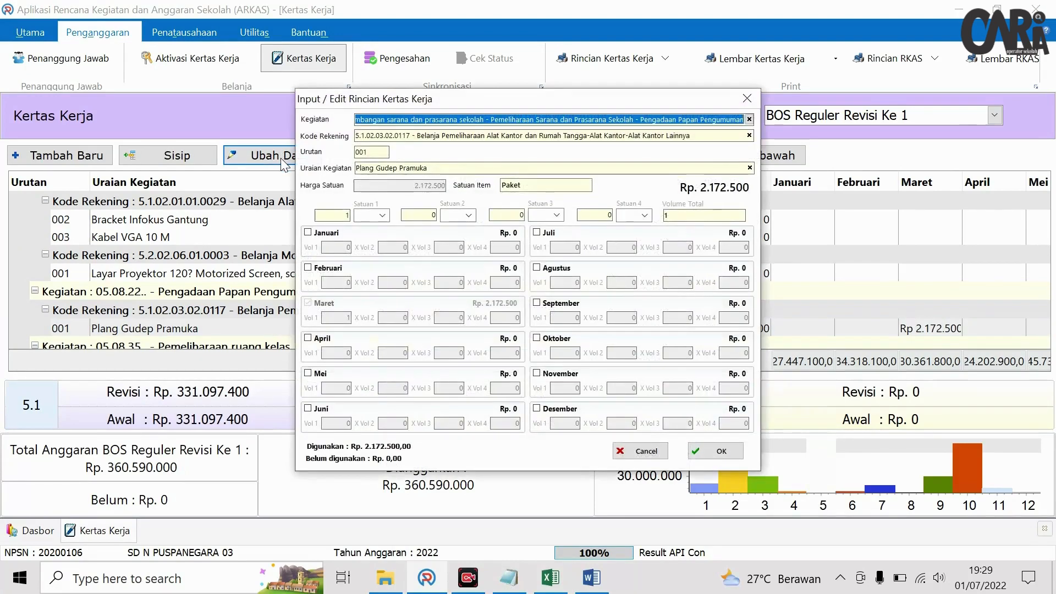
pyautogui.click(397, 169)
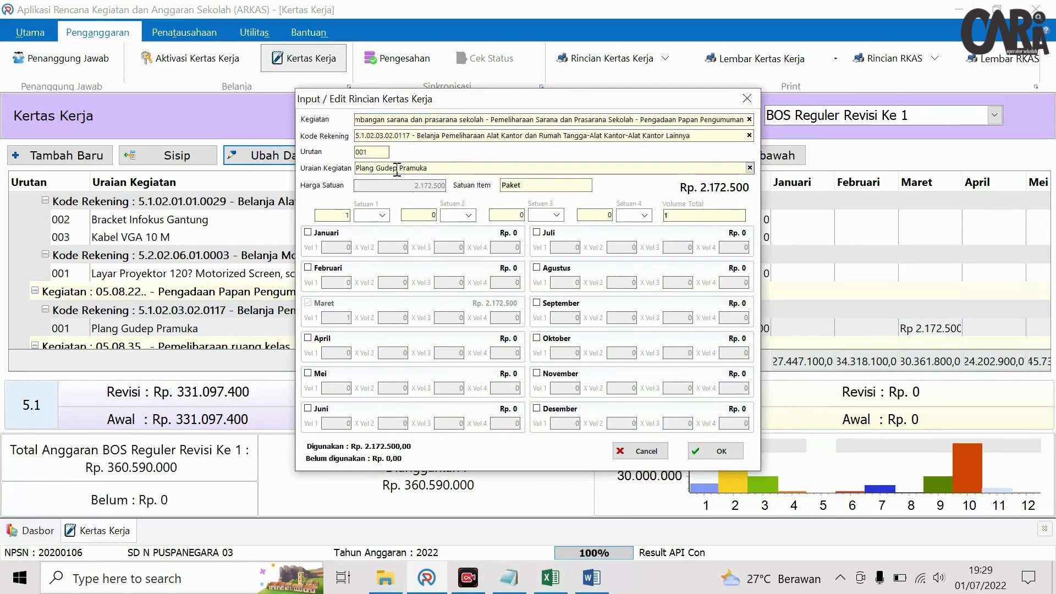
pyautogui.click(749, 135)
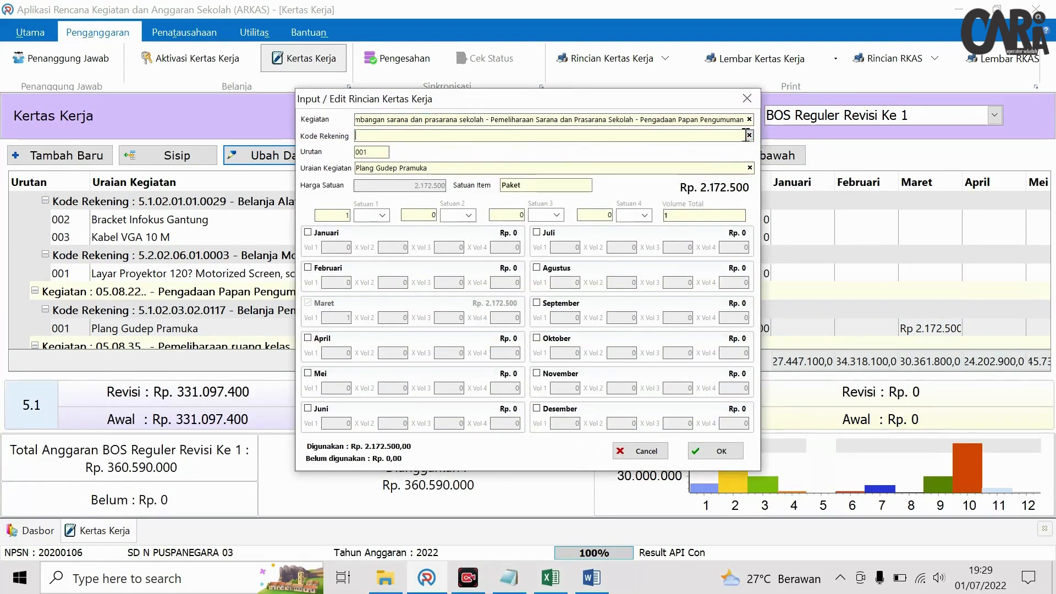
pyautogui.click(749, 119)
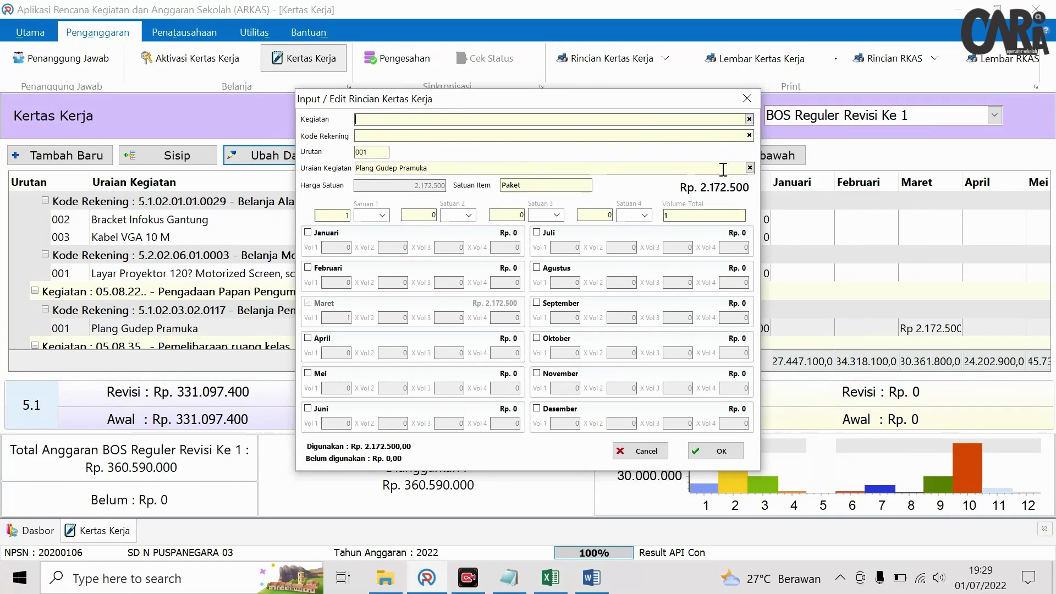
pyautogui.click(747, 99)
pyautogui.click(162, 329)
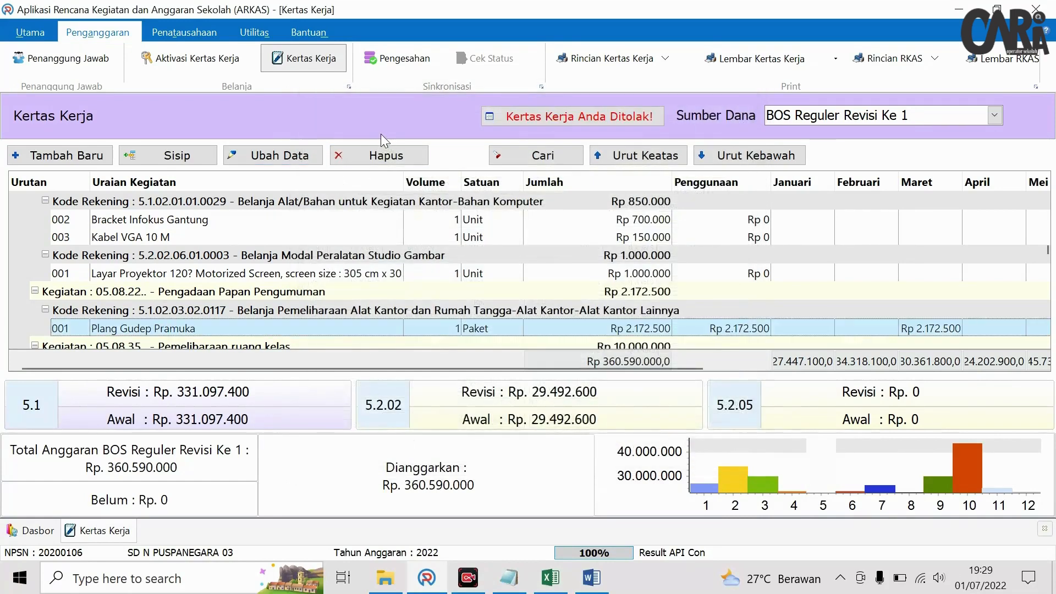
pyautogui.click(379, 156)
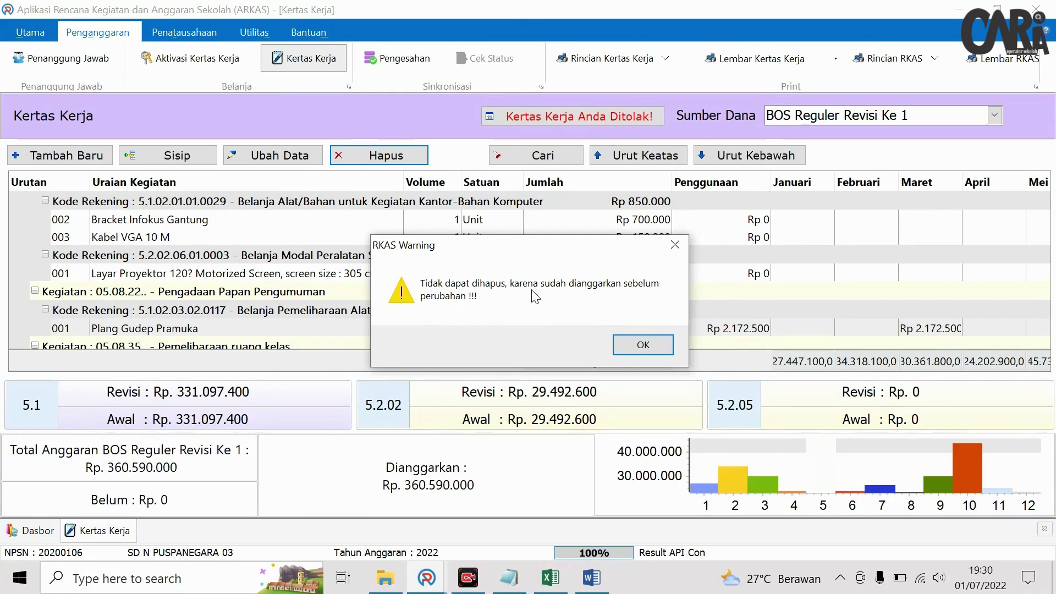
# - Dismiss the warning and re-save Plang Gudep Pramuka unchanged, leaving only Maret budgeted
pyautogui.click(674, 245)
pyautogui.click(273, 157)
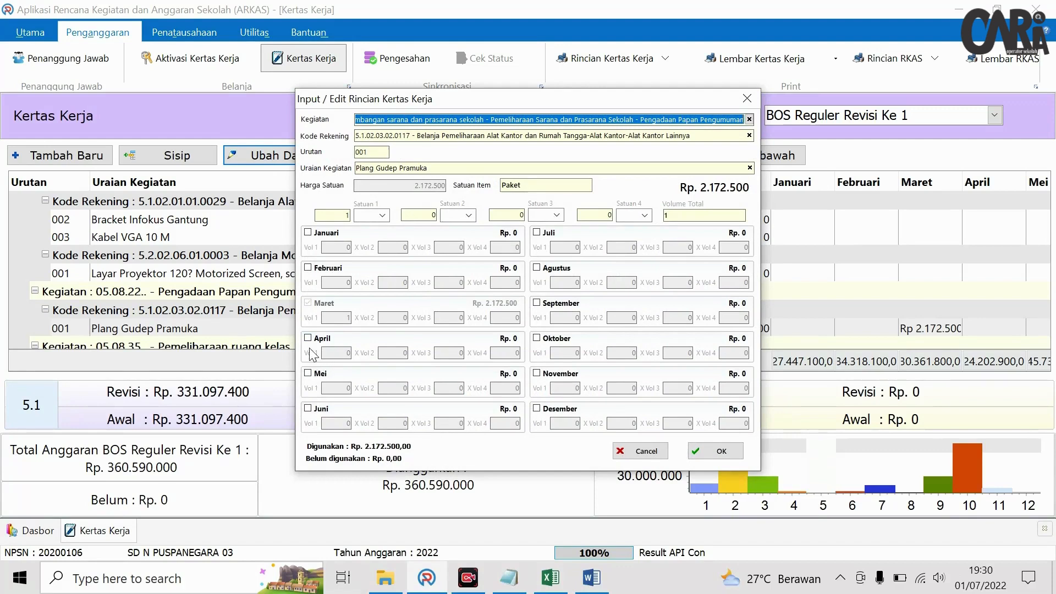
pyautogui.click(309, 408)
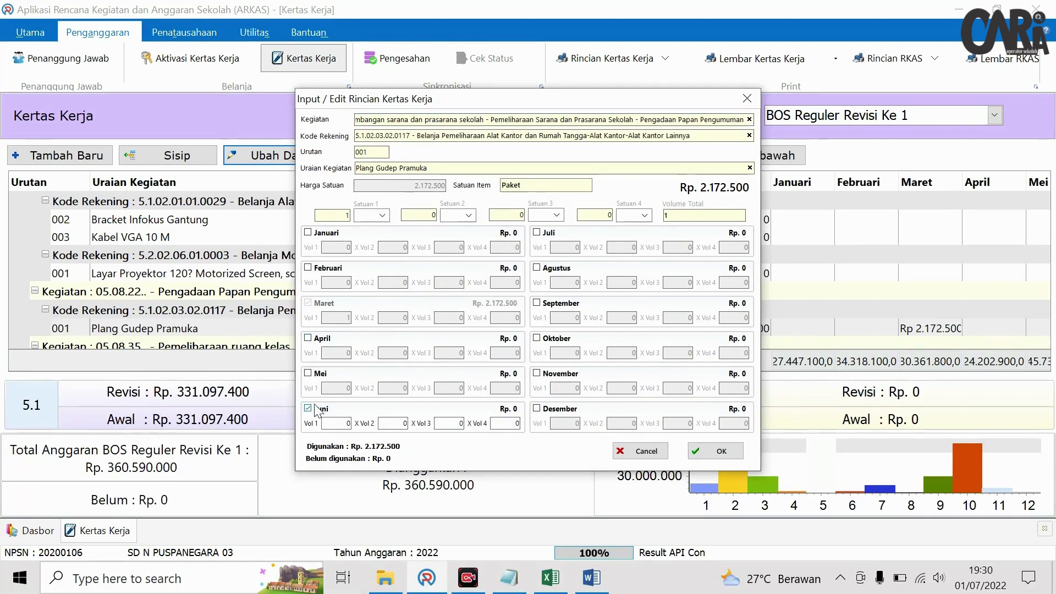
pyautogui.click(316, 411)
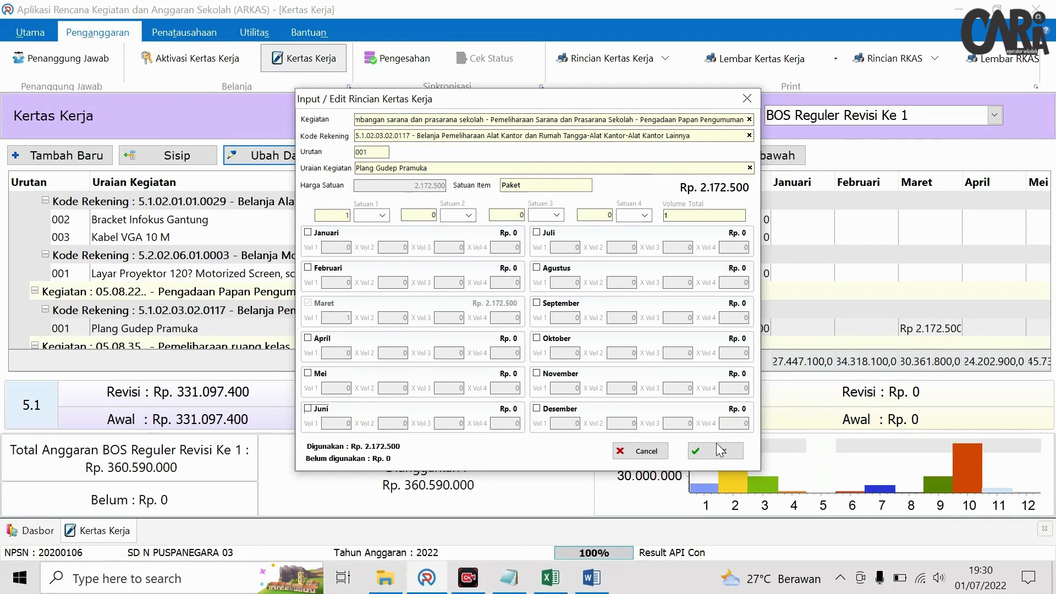
pyautogui.click(746, 99)
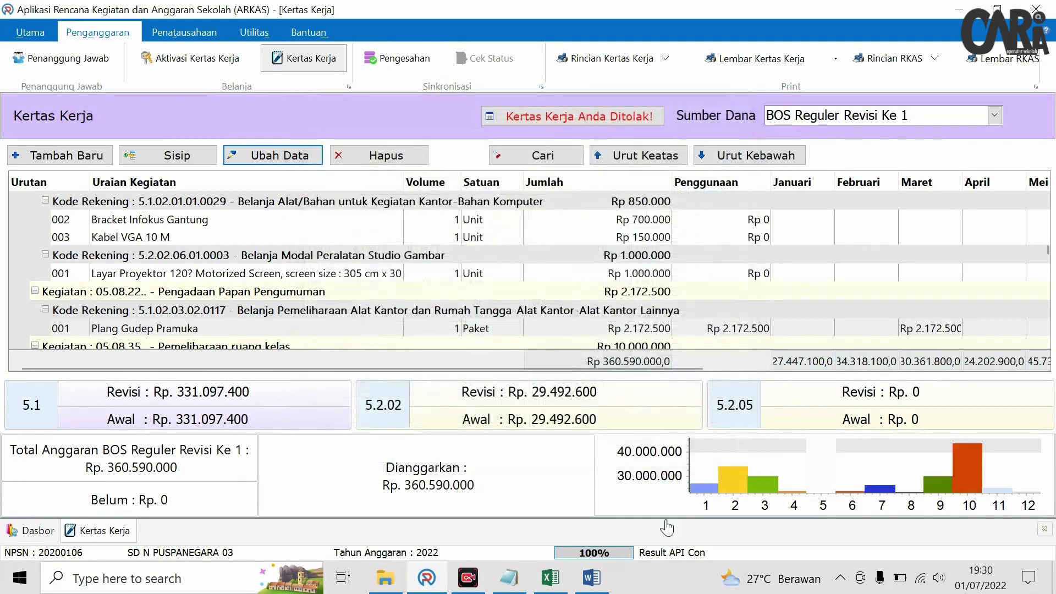
# - Check the Excel draft, then search the work-sheet for 'gate'
pyautogui.click(550, 577)
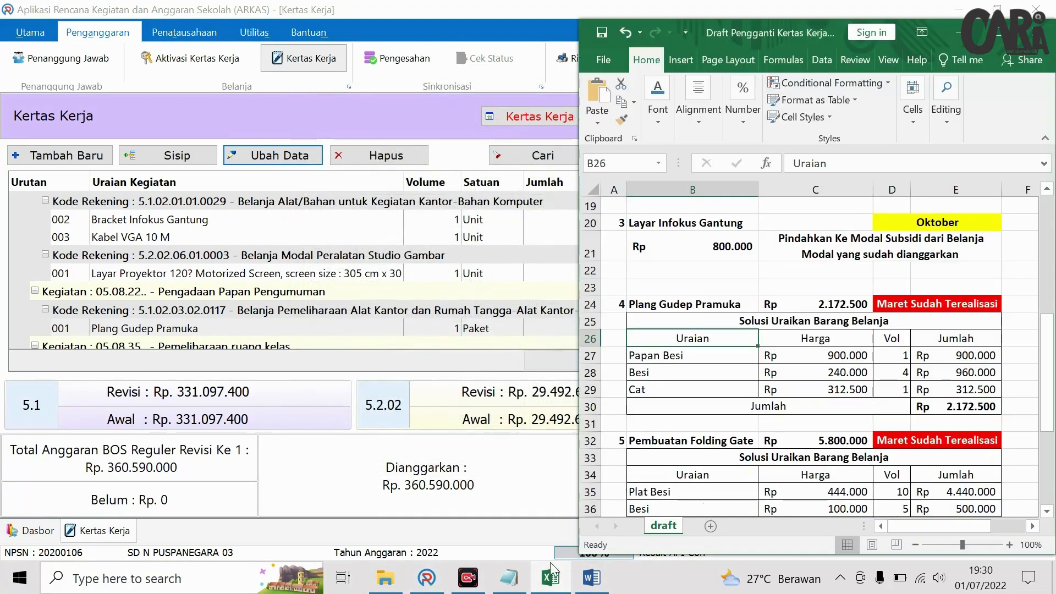
pyautogui.click(427, 577)
pyautogui.click(502, 158)
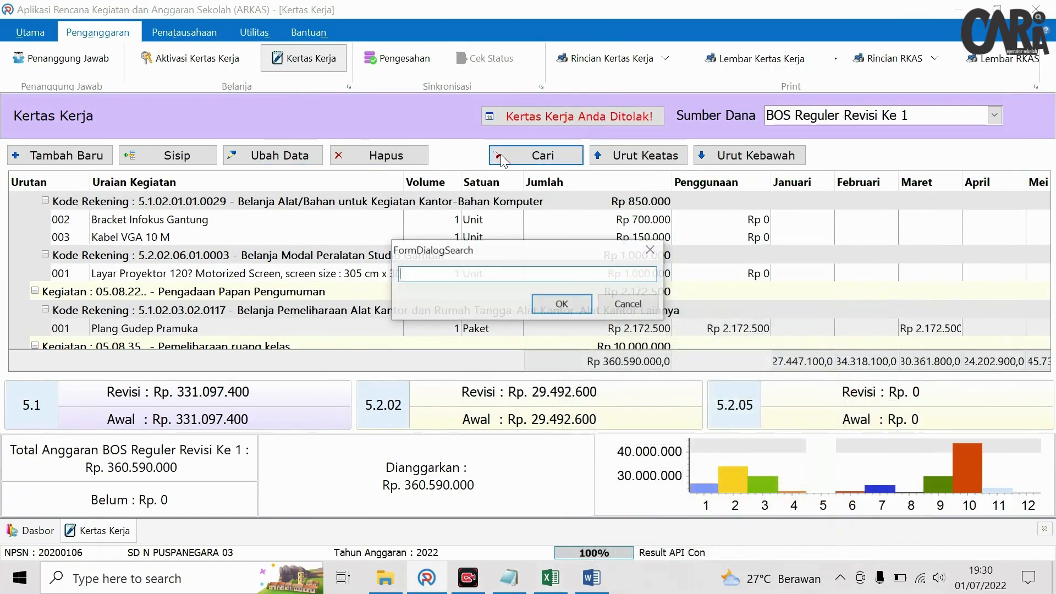
pyautogui.write('gate')
pyautogui.press('Return')
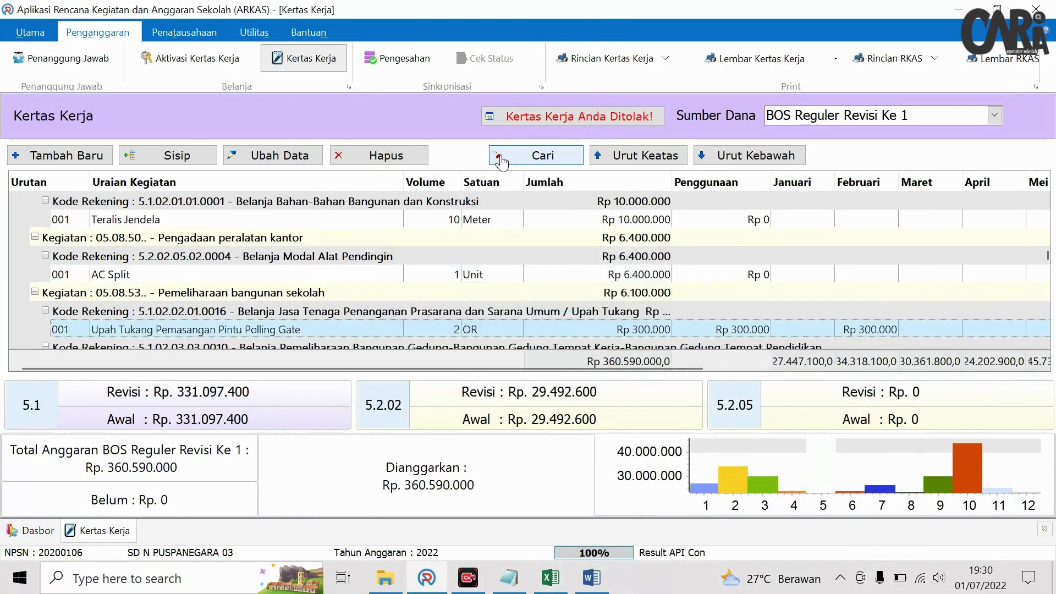
# - Try deleting Pembuatan Folding Gate, dismiss the refusal, and close the work-sheet
pyautogui.scroll(-2, 301, 289)
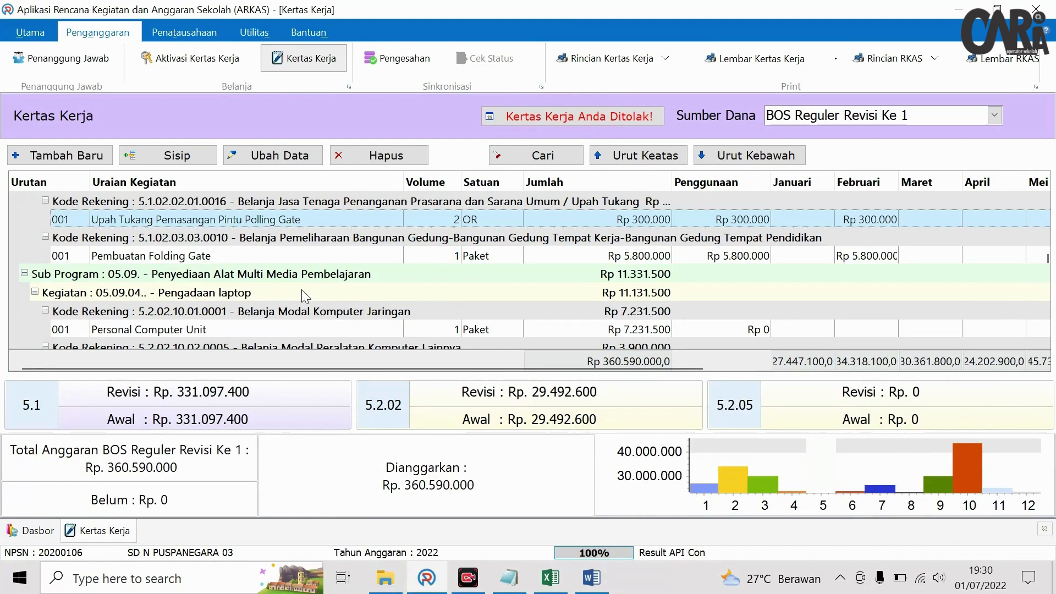
pyautogui.click(244, 257)
pyautogui.click(331, 159)
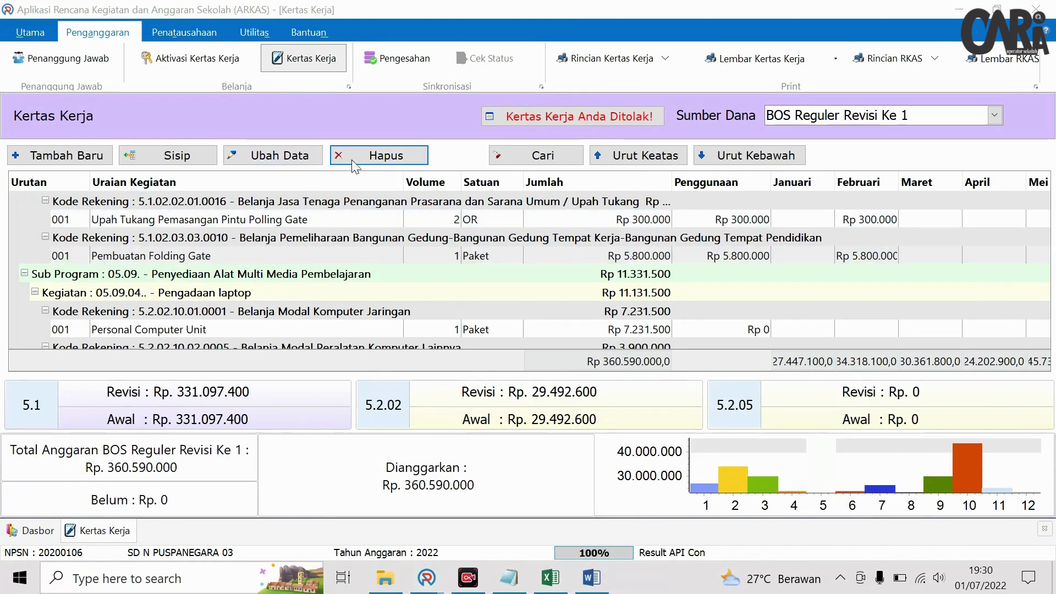
pyautogui.click(660, 346)
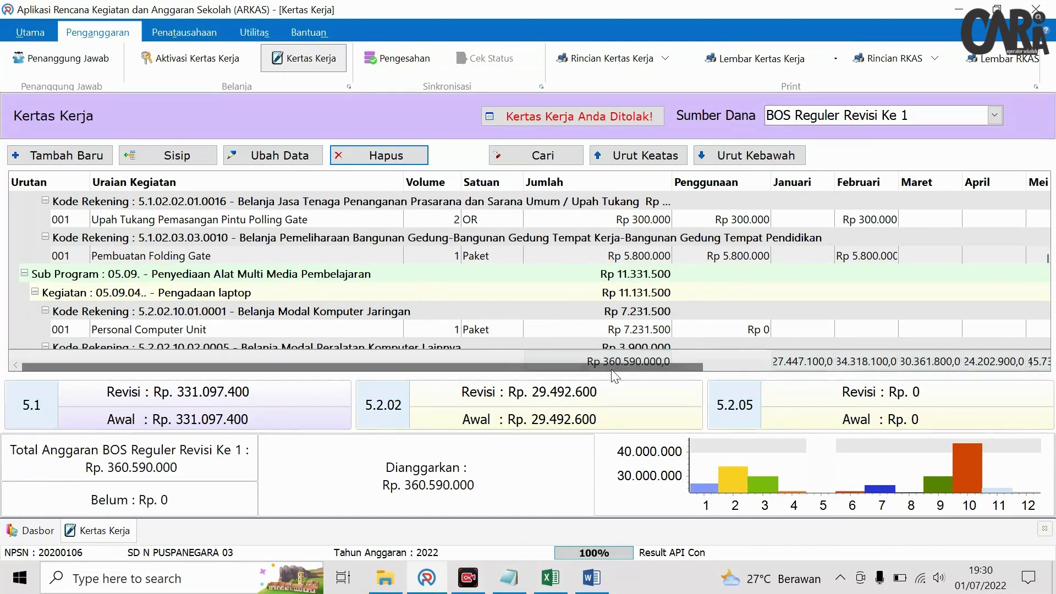
pyautogui.click(1045, 529)
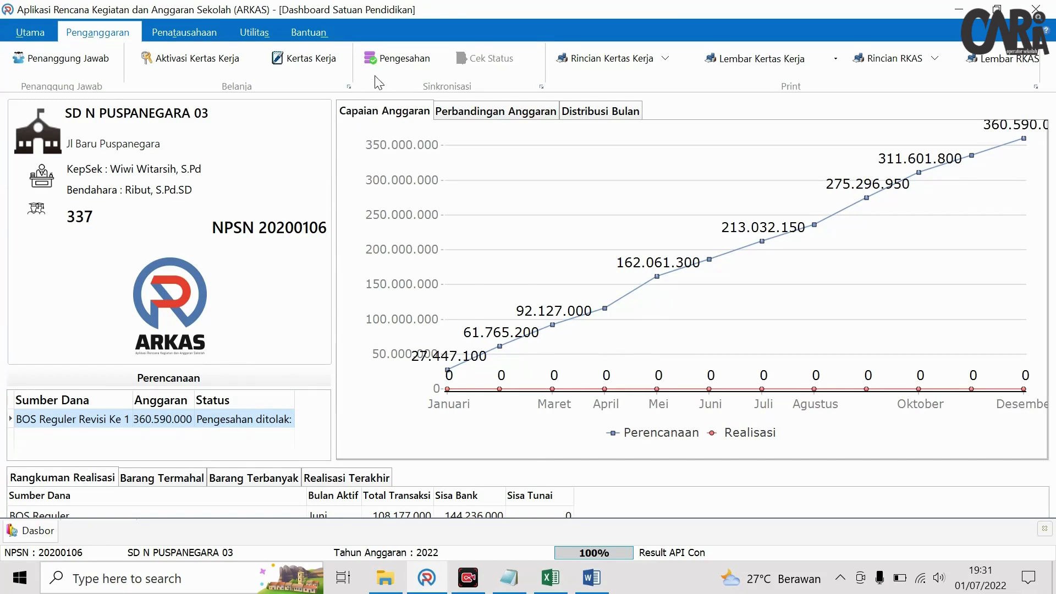
# - Sync the Pengesahan request for the BOS Reguler Revisi Ke 1 funding source
pyautogui.click(401, 60)
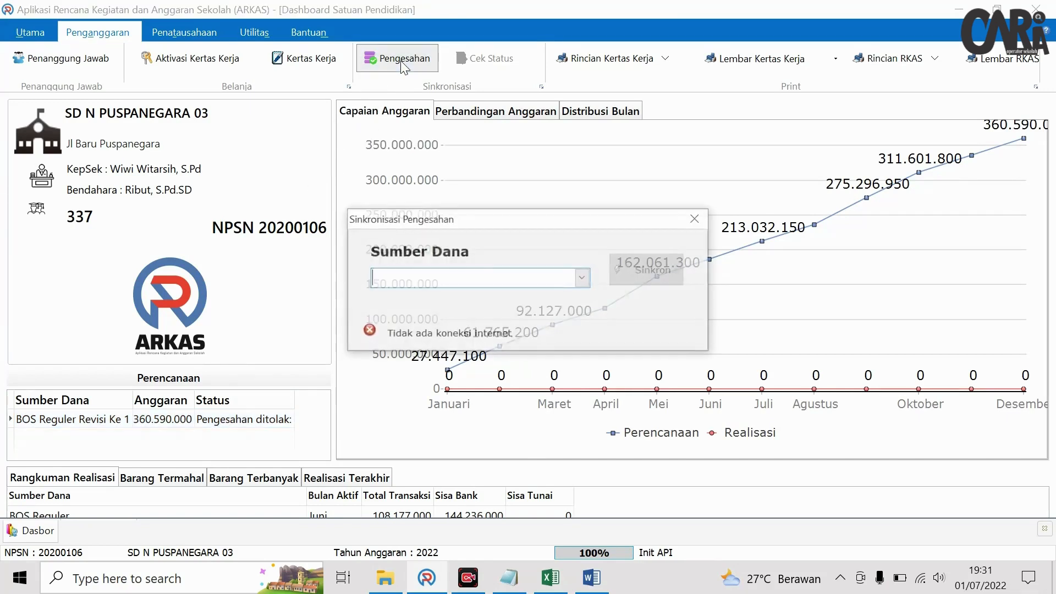
pyautogui.click(581, 278)
pyautogui.click(529, 301)
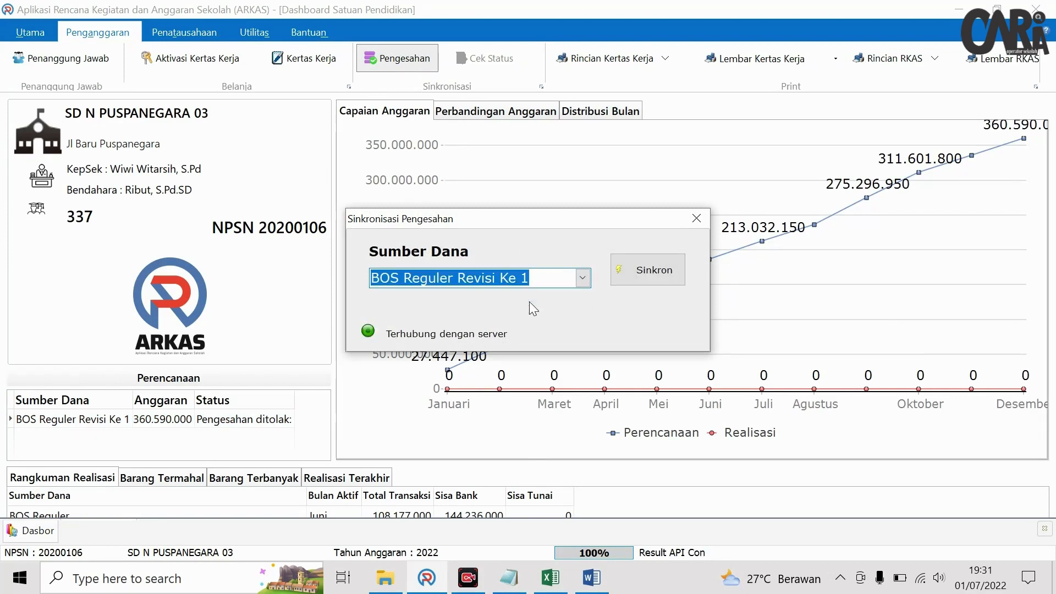
pyautogui.click(632, 280)
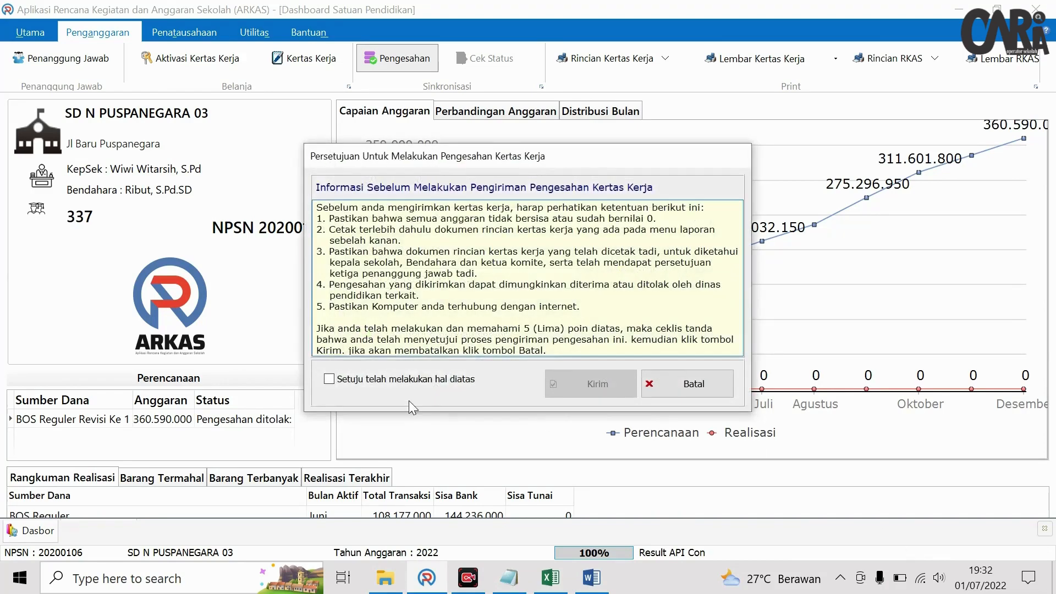
# - Agree to the submission conditions and send the work-sheet for approval
pyautogui.click(404, 383)
pyautogui.click(612, 388)
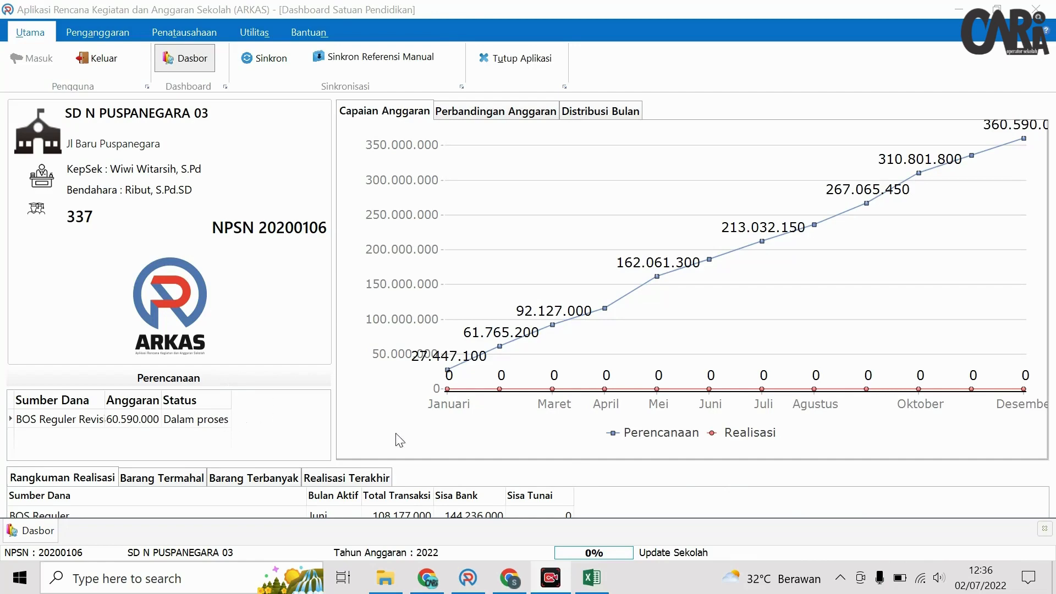
# - In the Excel draft sheet, review the Mamin Harian (B41) and Besi (B36) entries
pyautogui.click(591, 577)
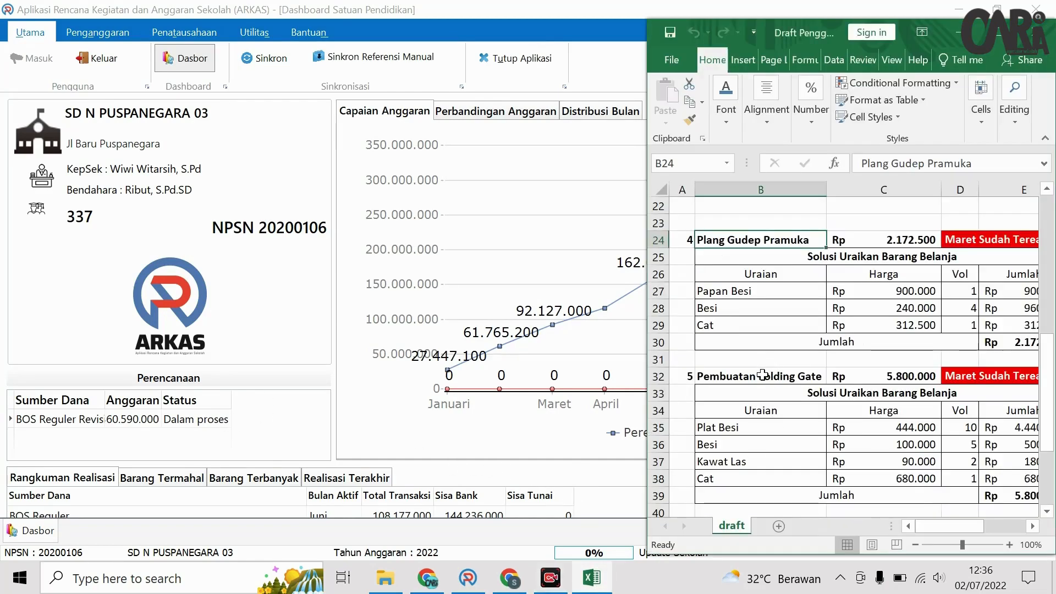
pyautogui.scroll(-2, 762, 375)
pyautogui.scroll(3, 761, 363)
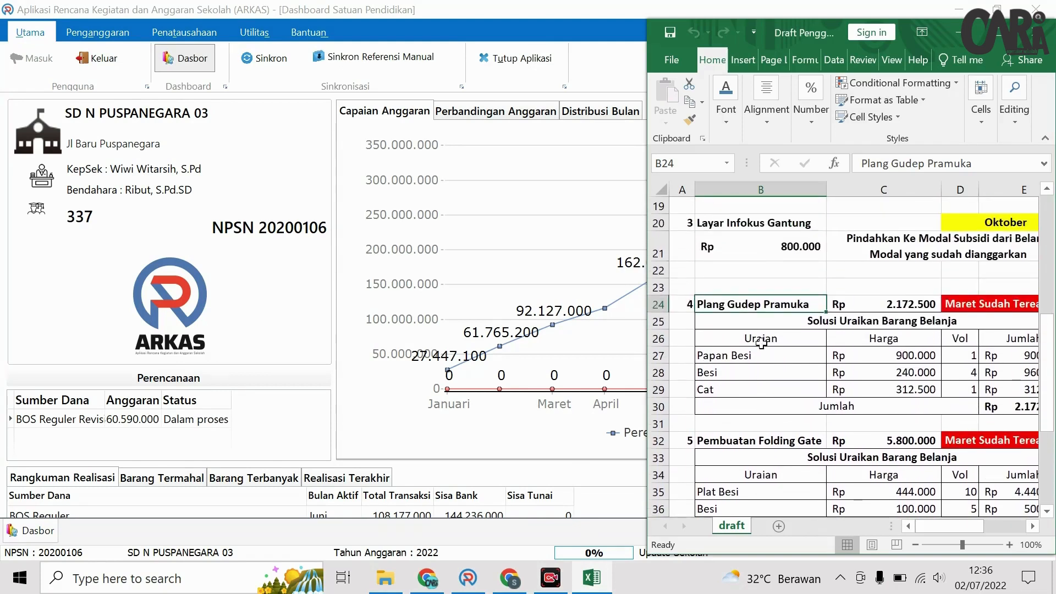
pyautogui.scroll(-3, 722, 322)
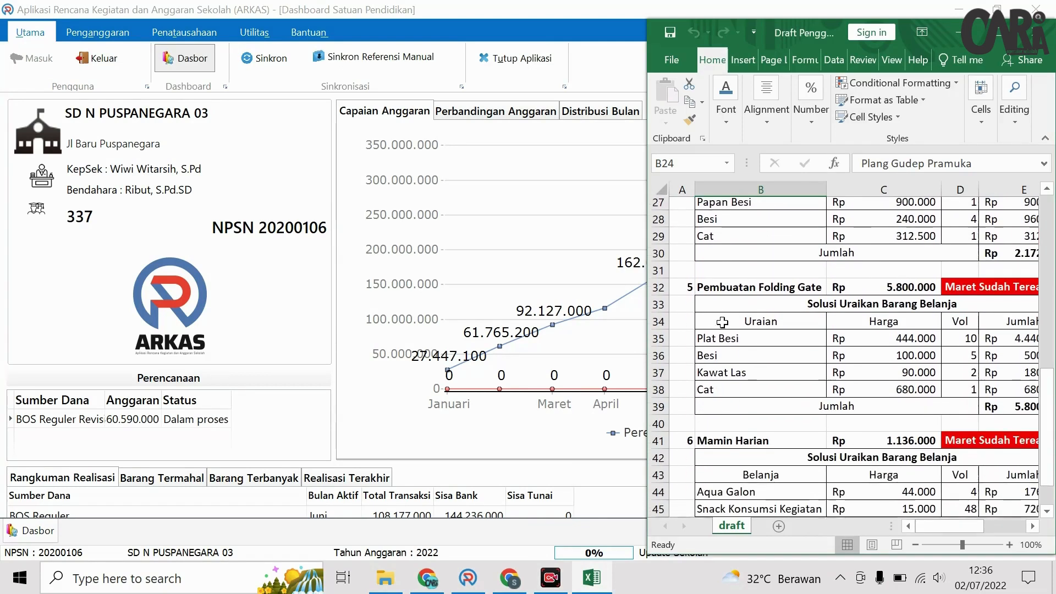
pyautogui.click(692, 427)
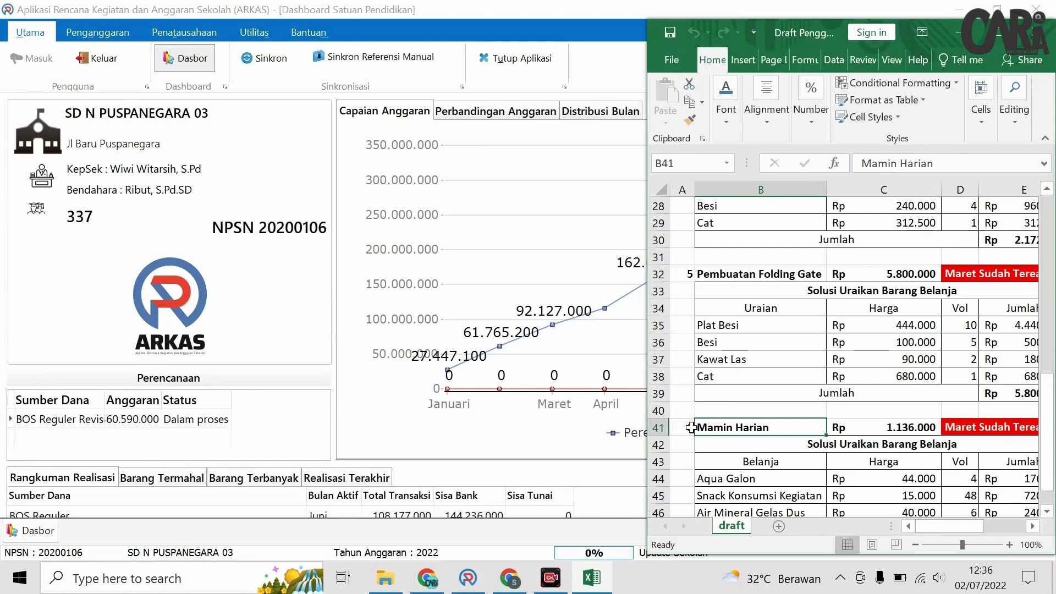
pyautogui.click(717, 341)
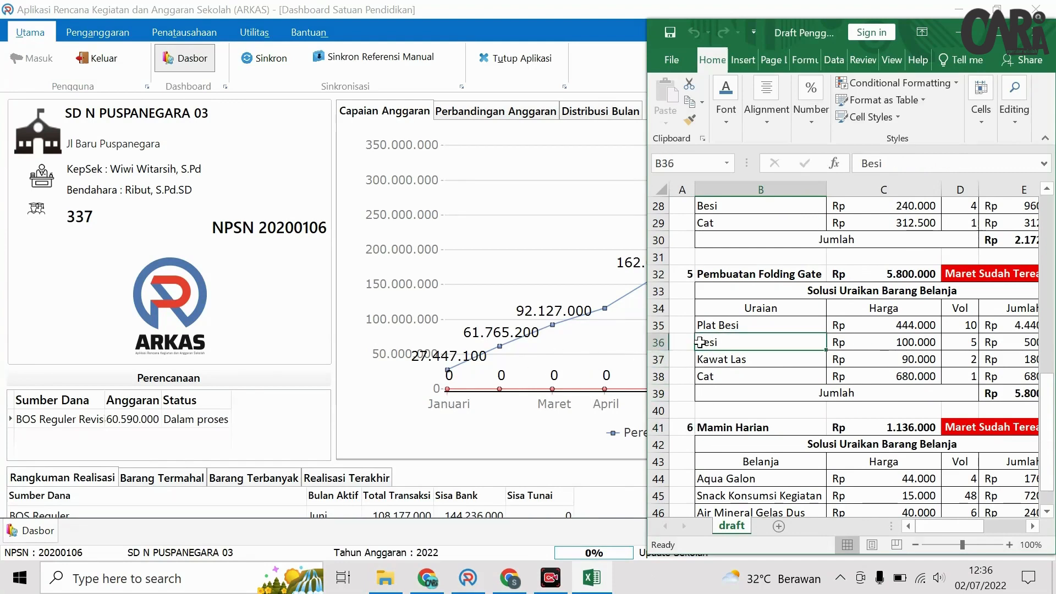
# - Select the Pembuatan Folding Gate row 32, then return to the ARKAS dashboard
pyautogui.scroll(1, 700, 342)
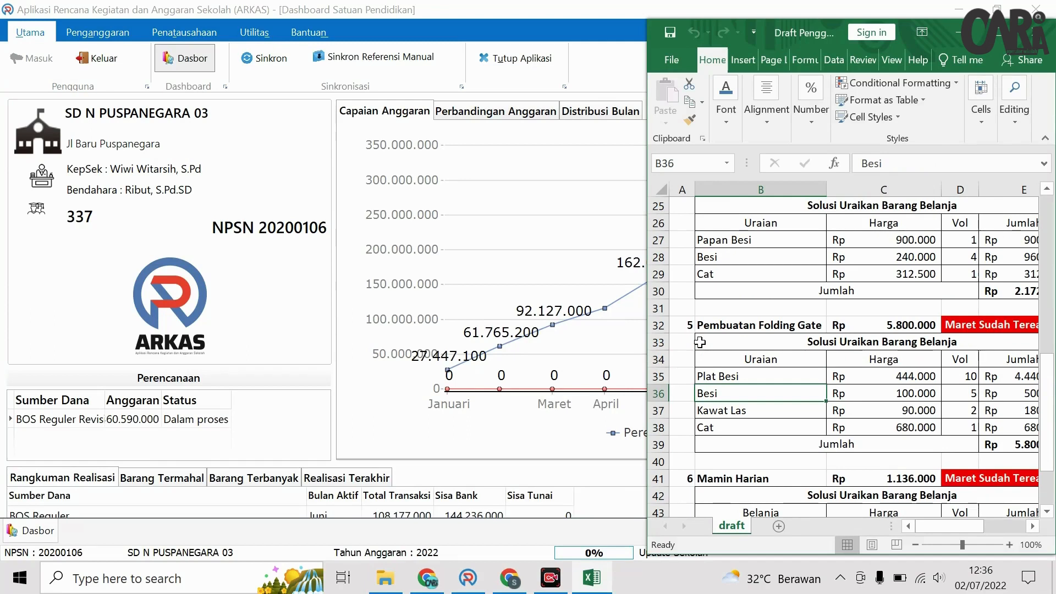
pyautogui.click(702, 325)
pyautogui.click(662, 325)
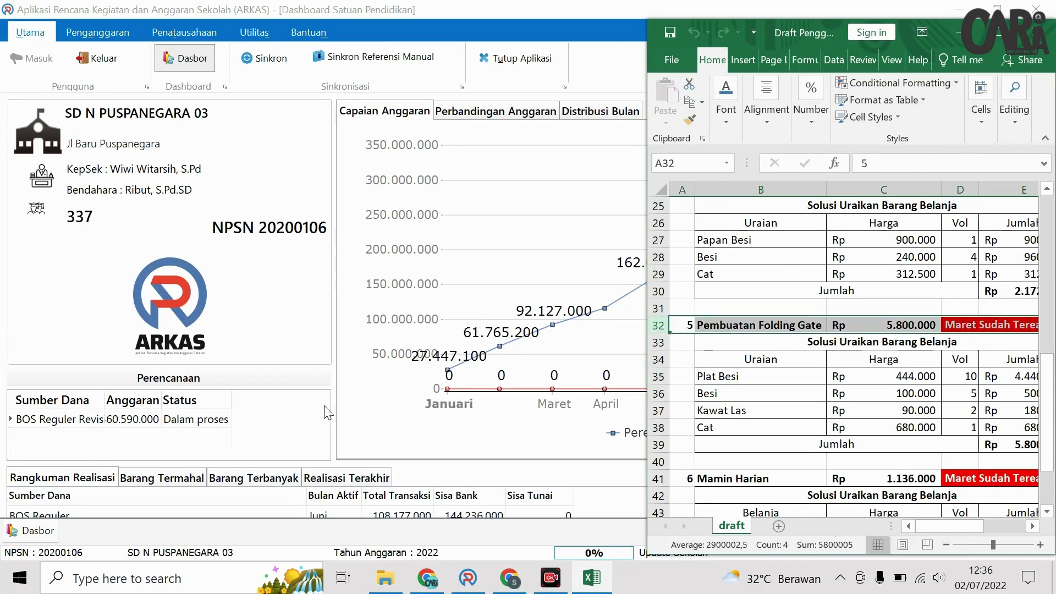
pyautogui.click(297, 404)
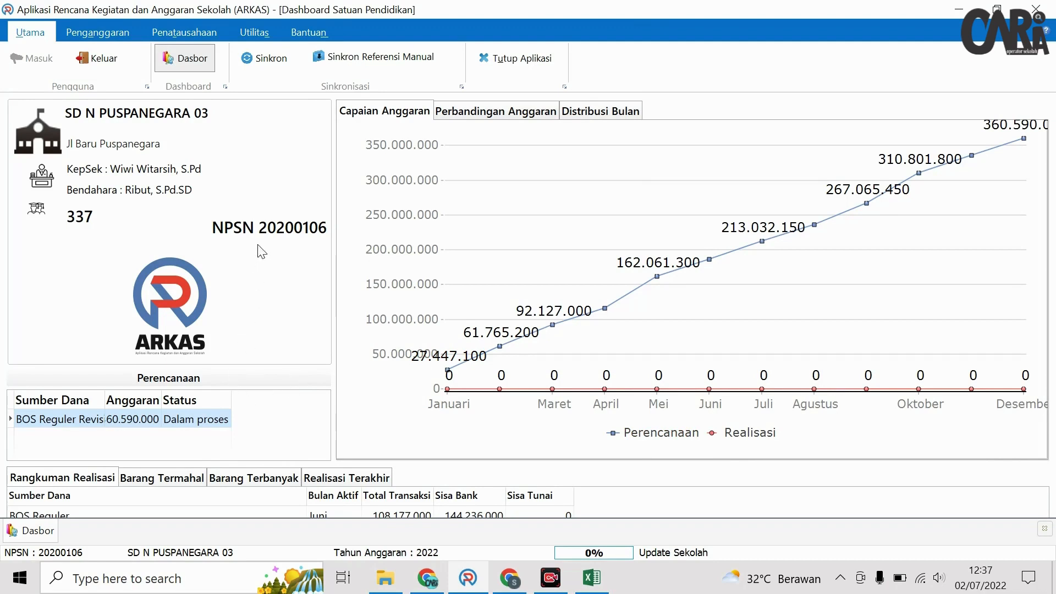
# - Check the budget's approval status under Penganggaran, widen the Status column, then begin logging out
pyautogui.click(120, 39)
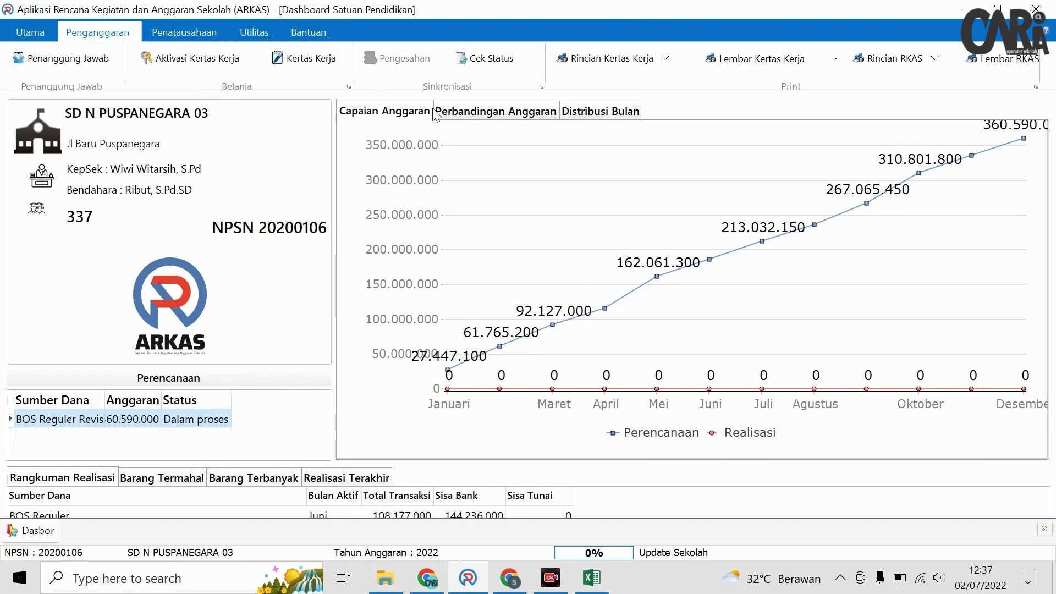
pyautogui.click(491, 58)
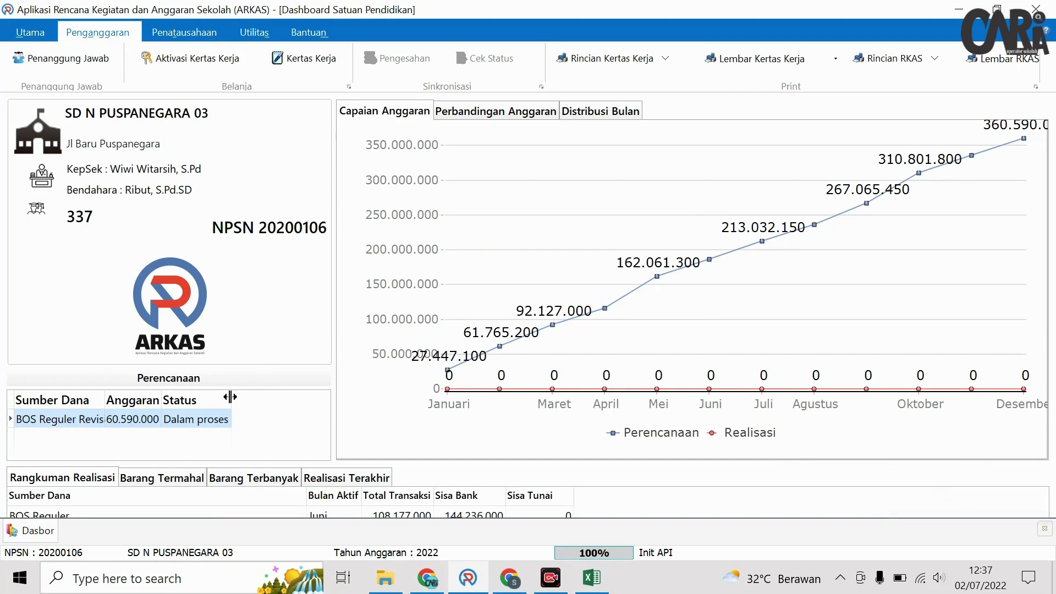
pyautogui.moveTo(231, 400); pyautogui.dragTo(276, 392)
pyautogui.click(30, 33)
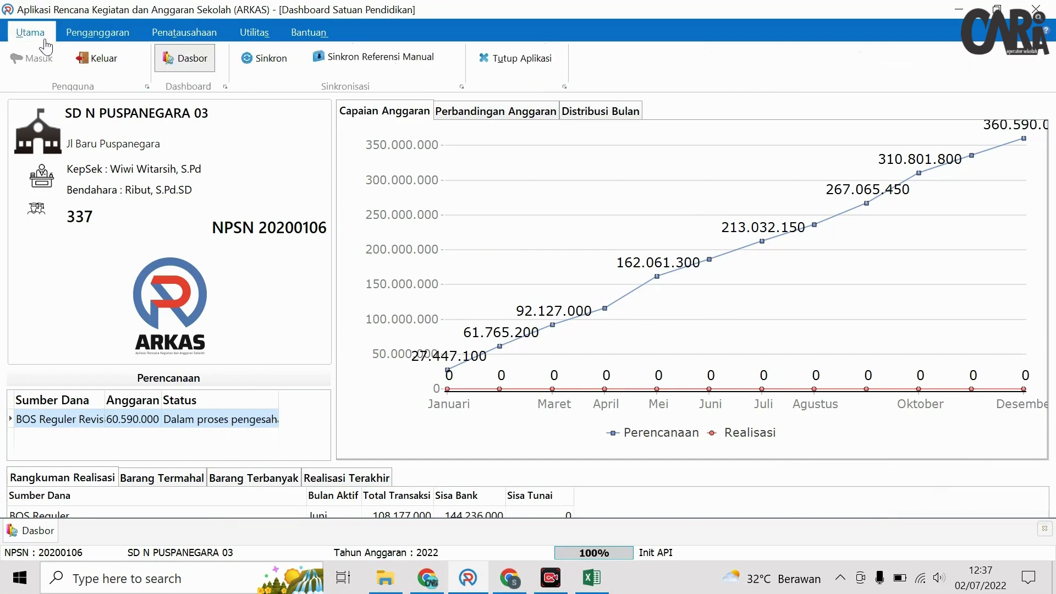
pyautogui.click(124, 64)
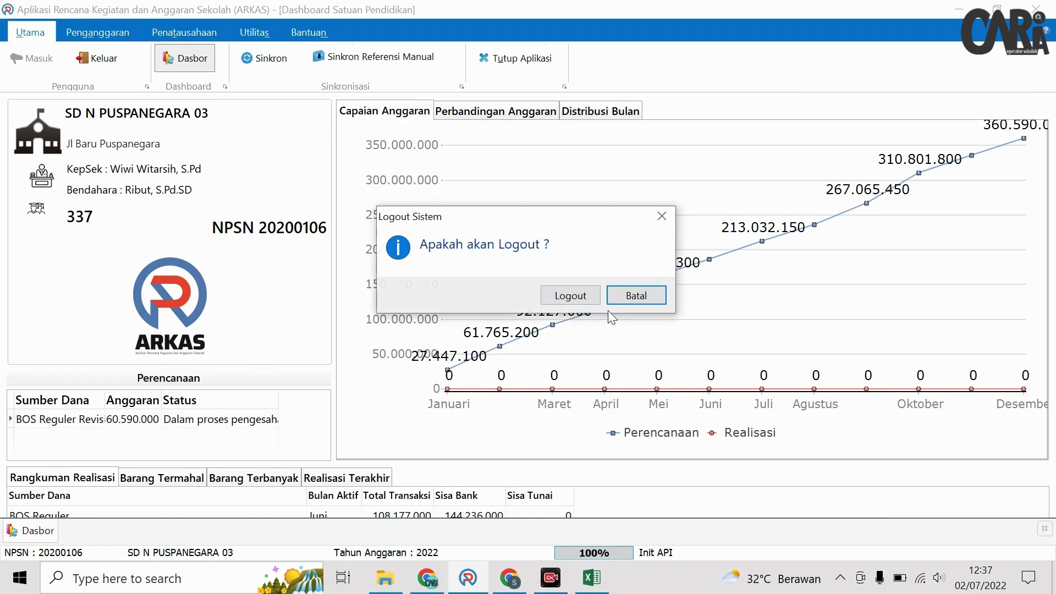
# - Confirm logout, then log back in with the account e-mail and password
pyautogui.click(571, 296)
pyautogui.click(18, 62)
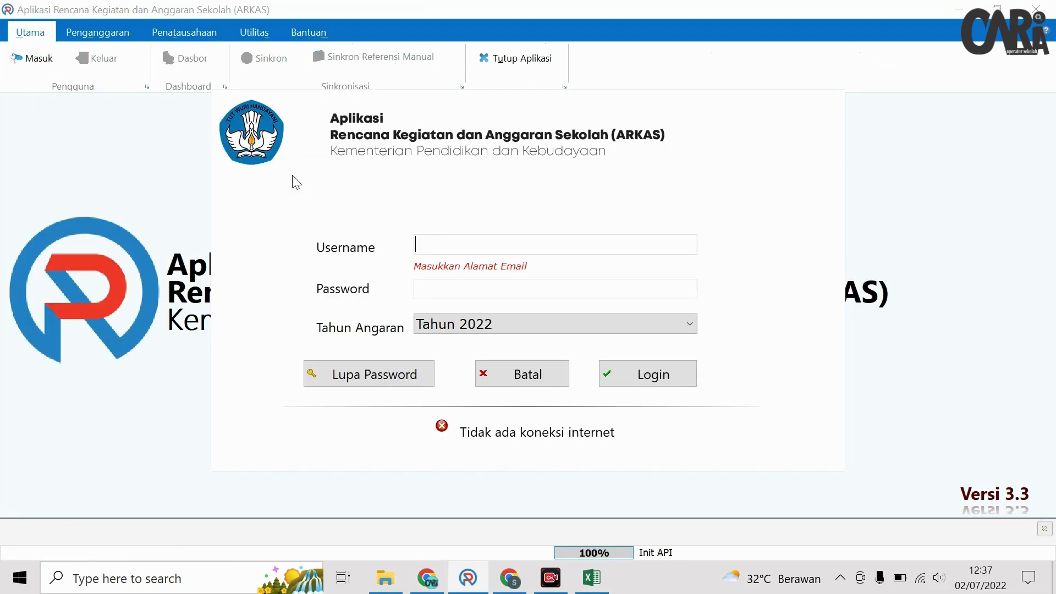
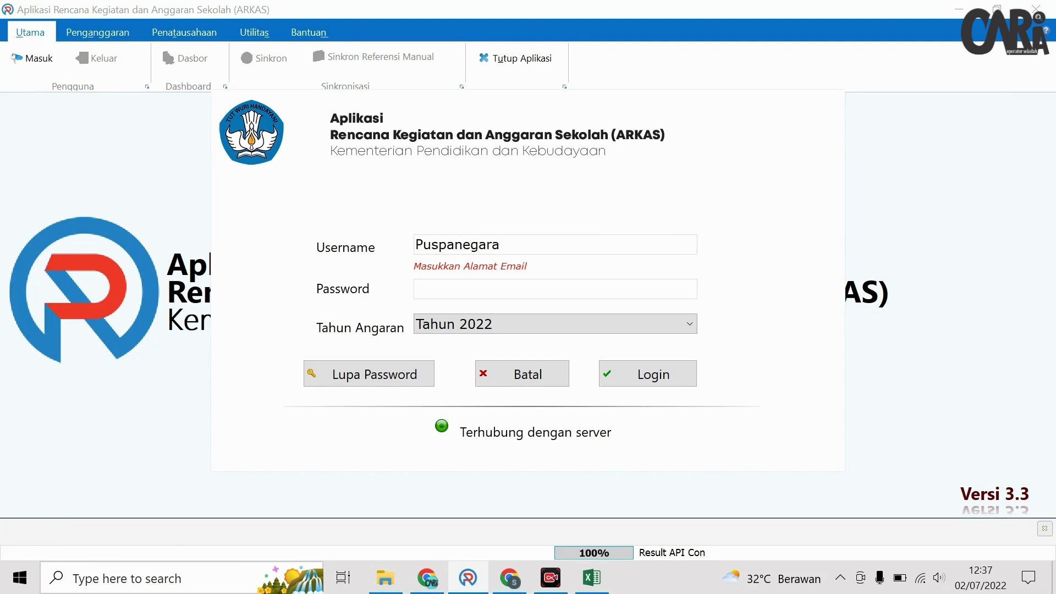
pyautogui.press('Tab')
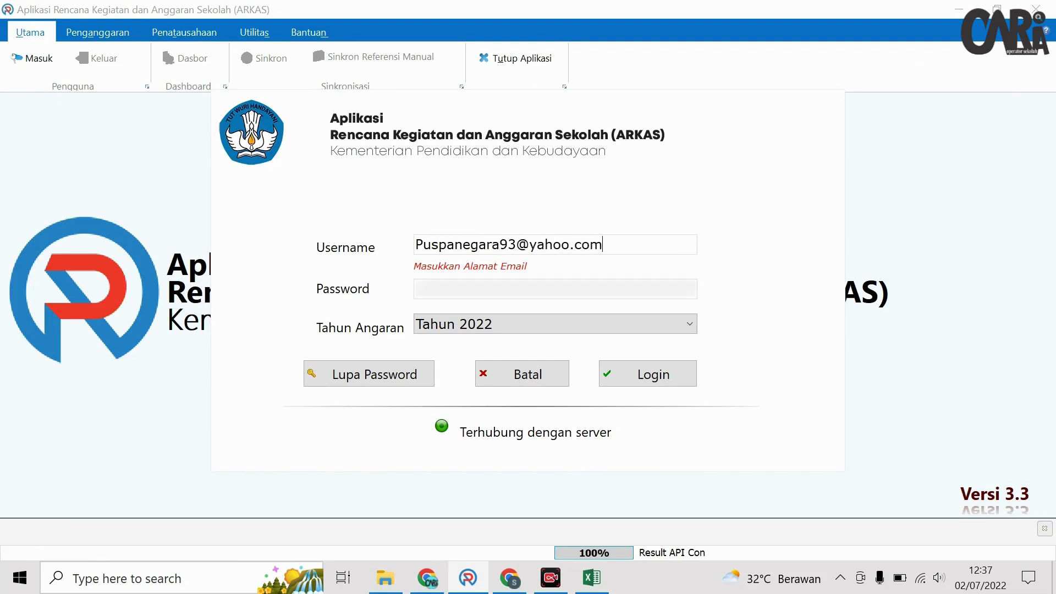
pyautogui.write('•••••')
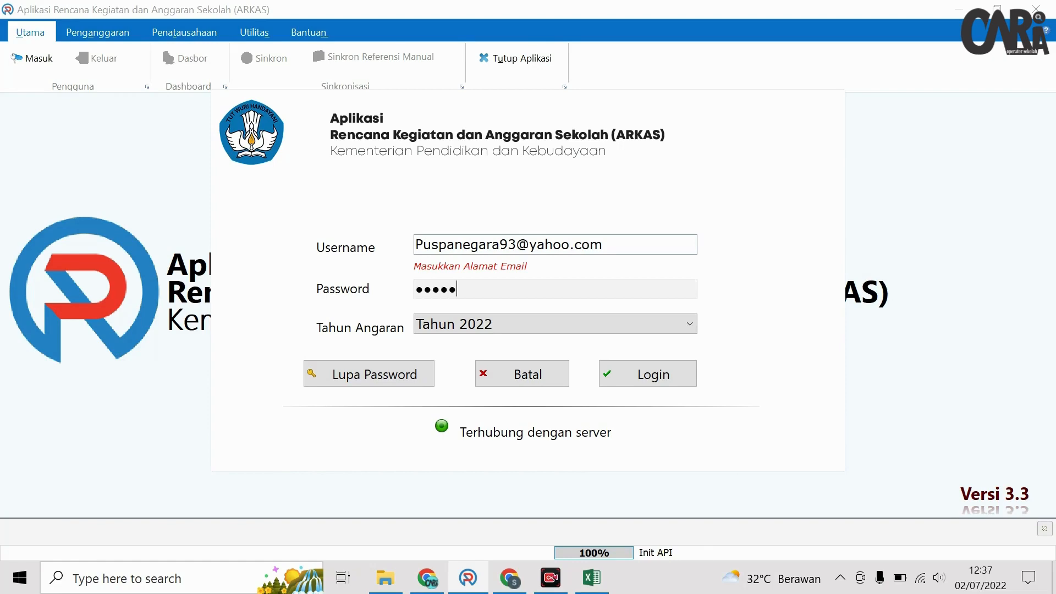
pyautogui.write('•••')
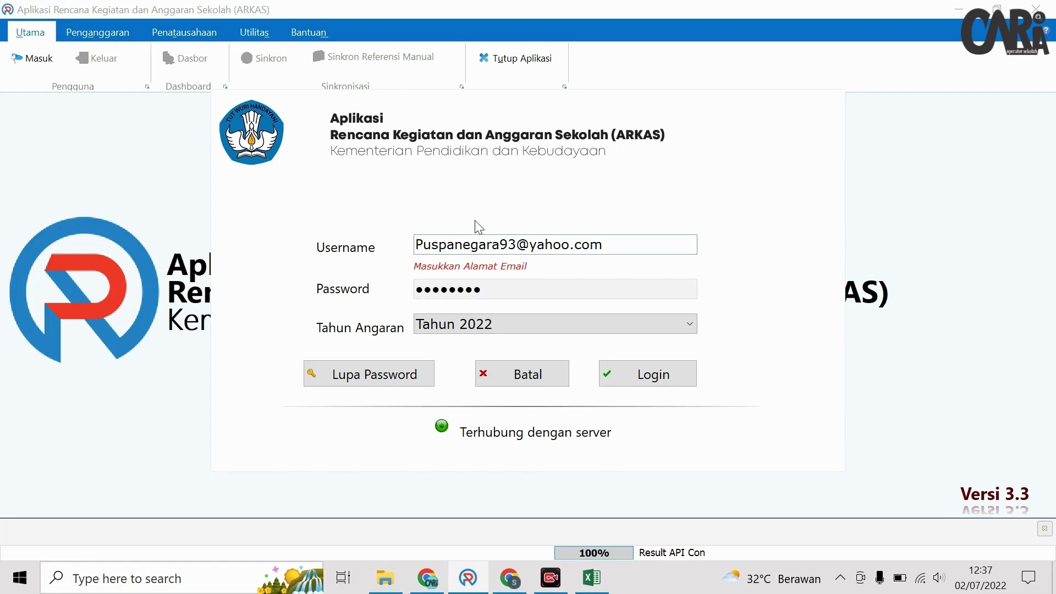
pyautogui.click(621, 381)
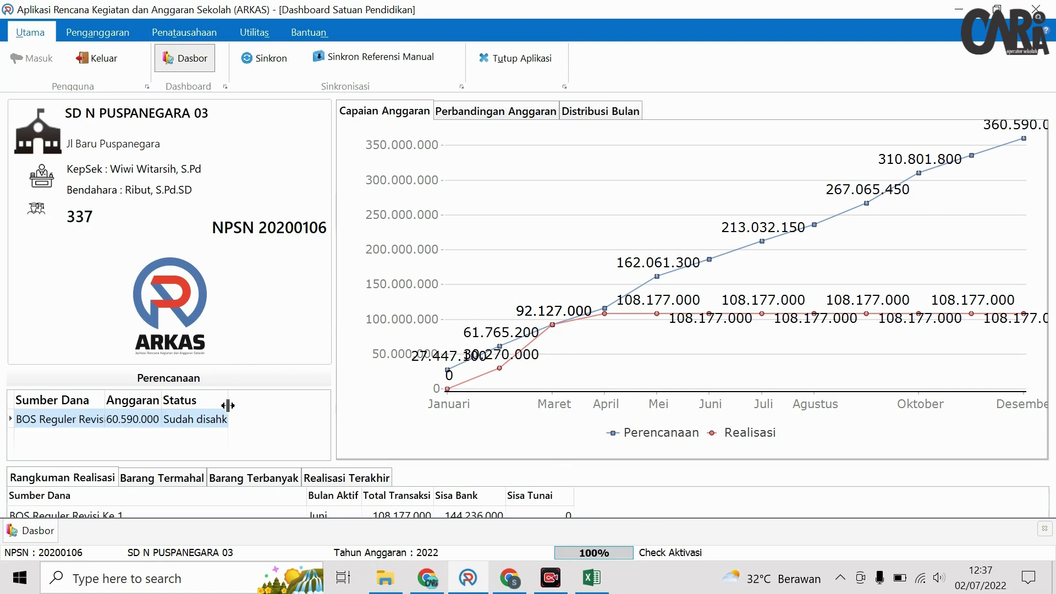
# - Widen the Status and Sumber Dana columns to confirm BOS Reguler Revisi Ke 1 is Sudah disahkan
pyautogui.moveTo(228, 406); pyautogui.dragTo(280, 405)
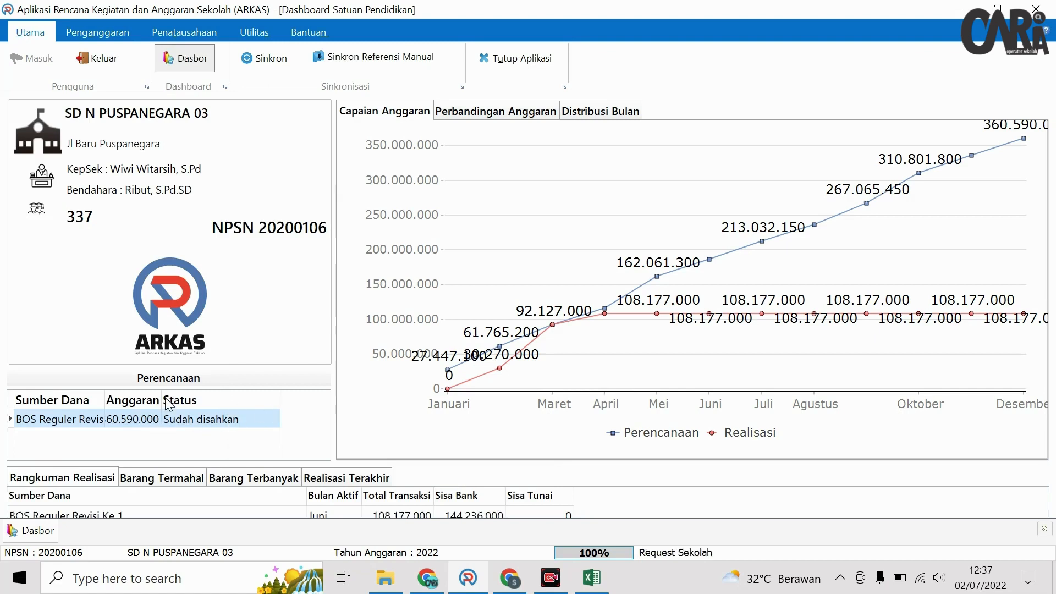
pyautogui.moveTo(104, 401); pyautogui.dragTo(152, 401)
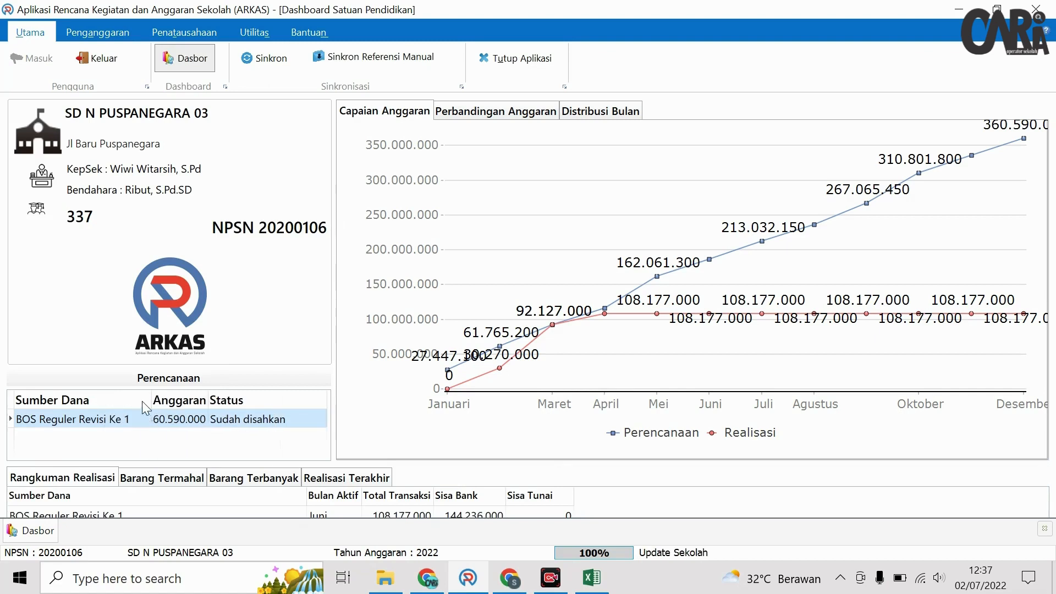
pyautogui.click(114, 32)
pyautogui.click(281, 59)
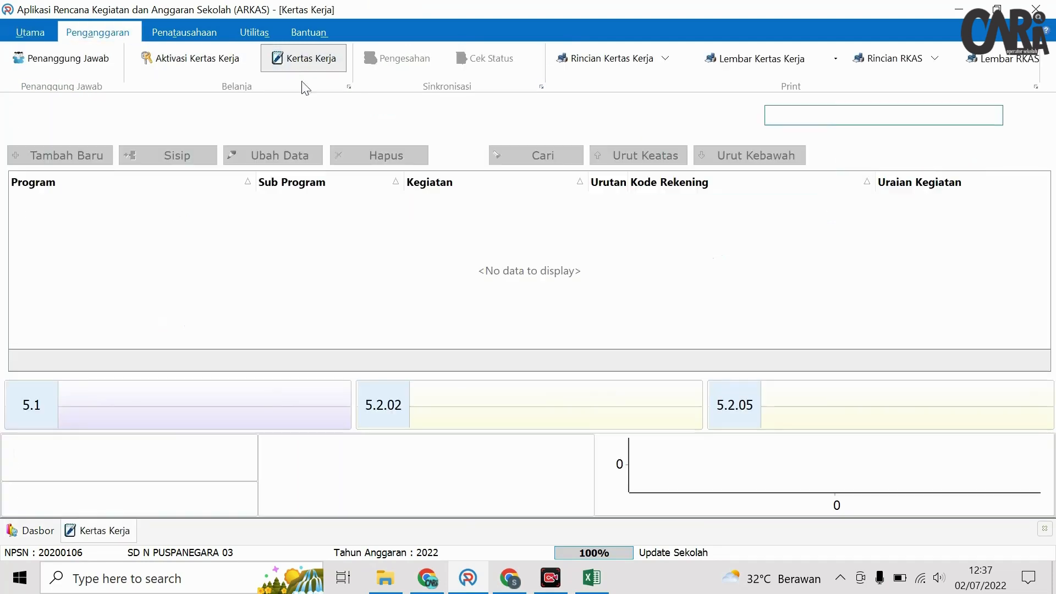
# - Load the BOS Reguler Revisi Ke 1 work-sheet, verify Rp 0 unbudgeted, and close it
pyautogui.click(793, 123)
pyautogui.click(798, 137)
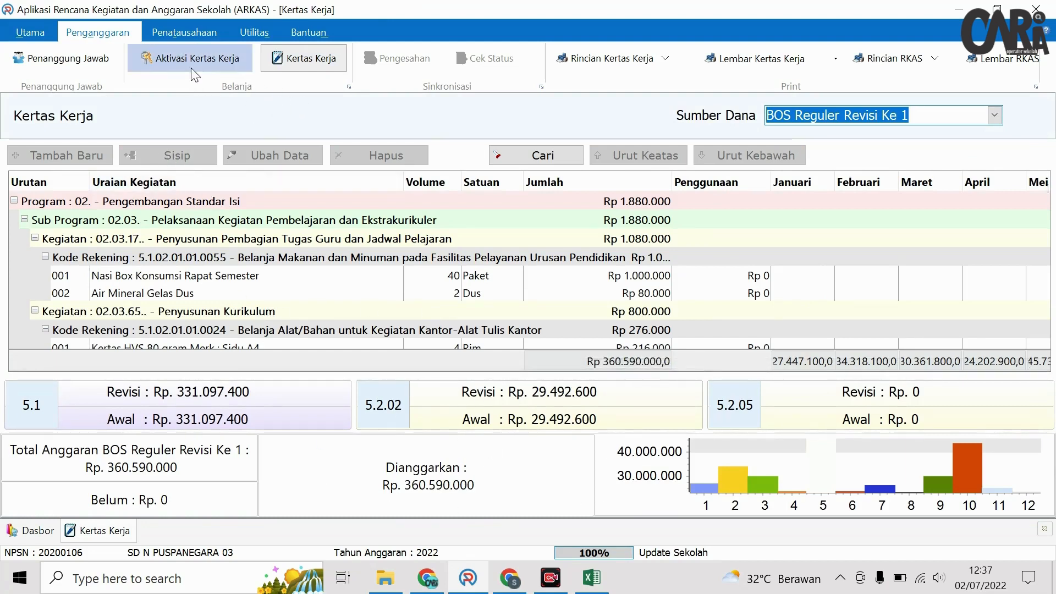
pyautogui.click(169, 35)
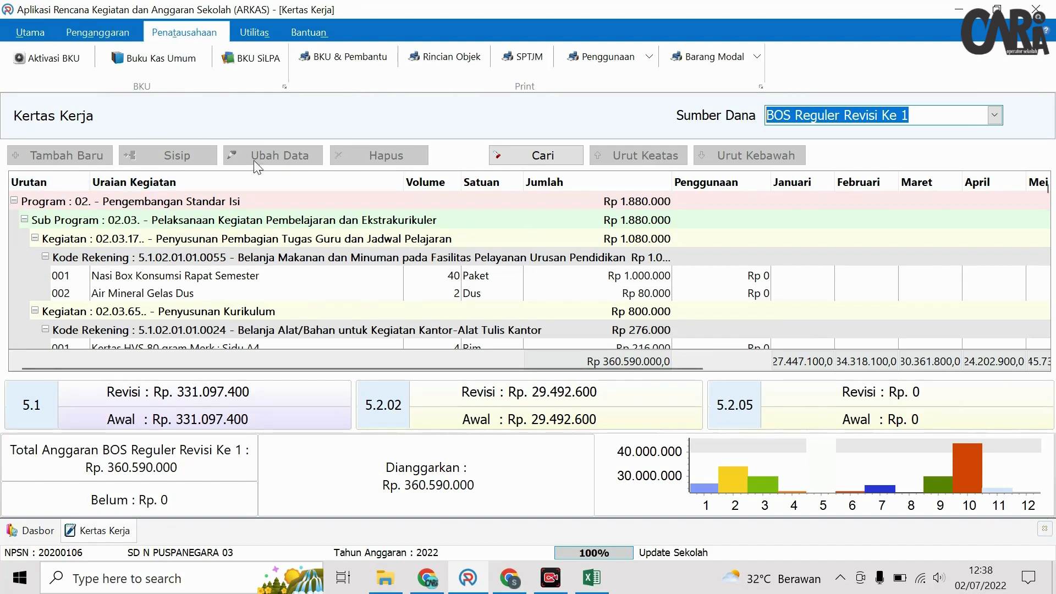
pyautogui.click(1045, 529)
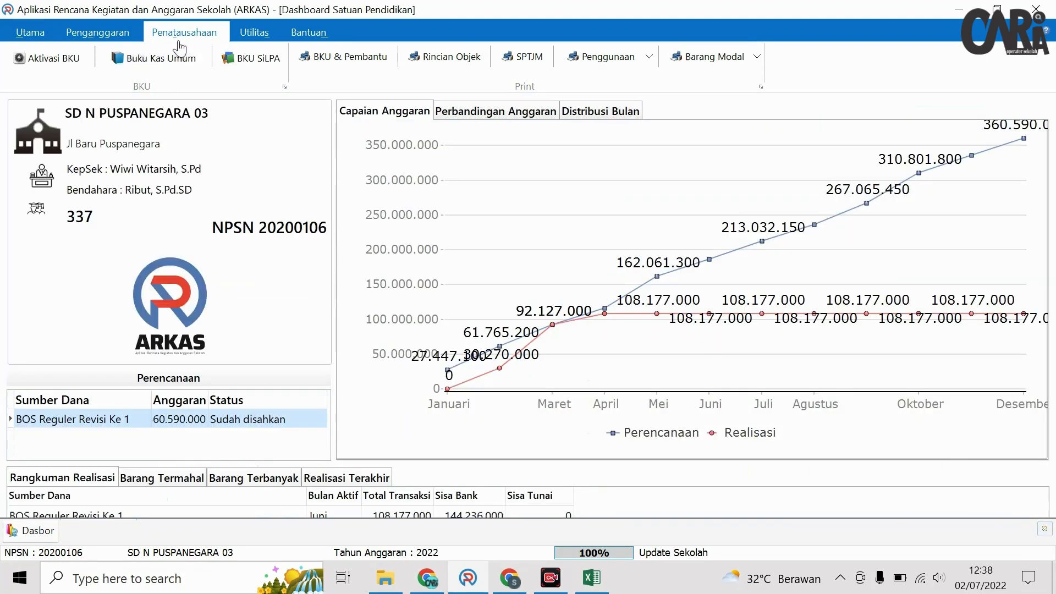
pyautogui.click(187, 62)
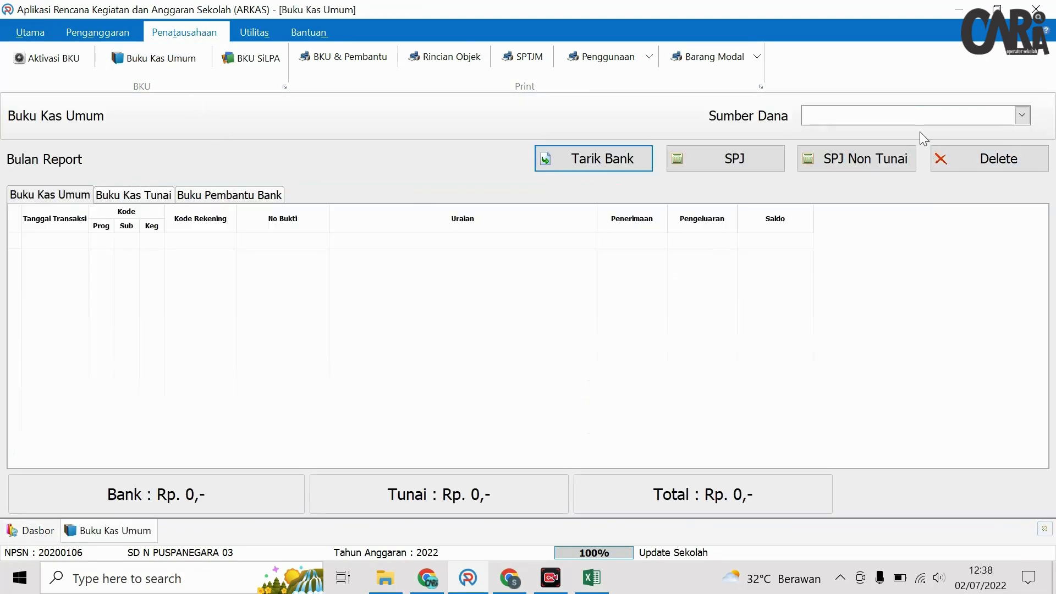
pyautogui.click(910, 118)
pyautogui.click(903, 133)
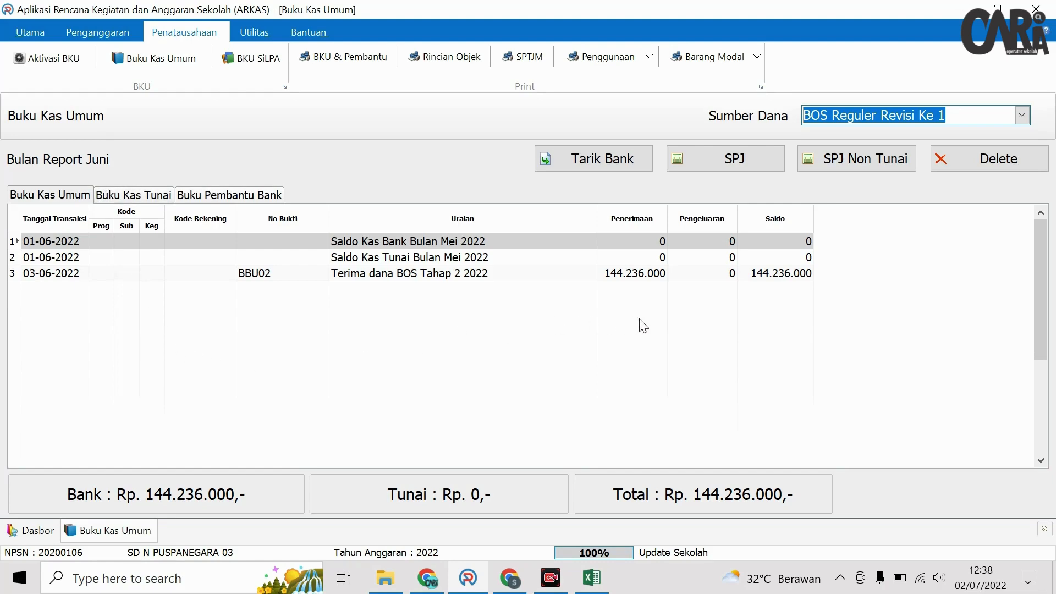
pyautogui.click(1045, 529)
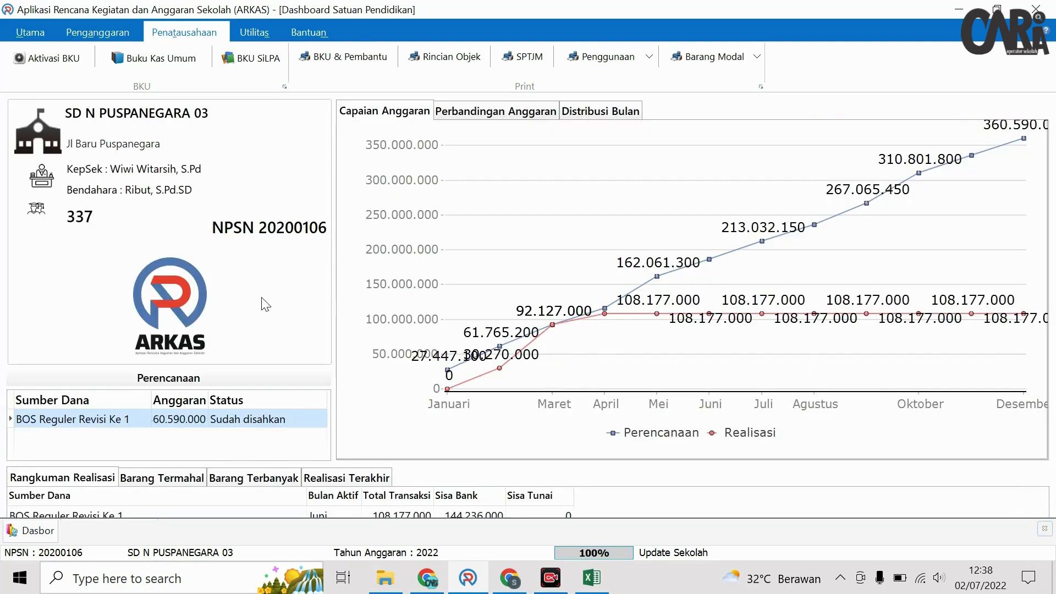